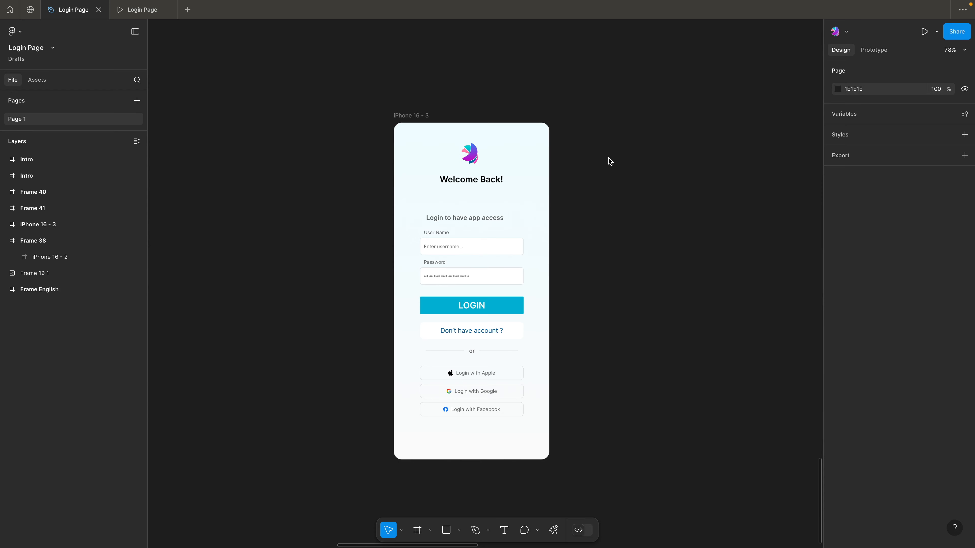
Duplicate the iPhone 16 - 3 login screen frame and move the original farther left to widen the space between both frames
left_click(399, 117)
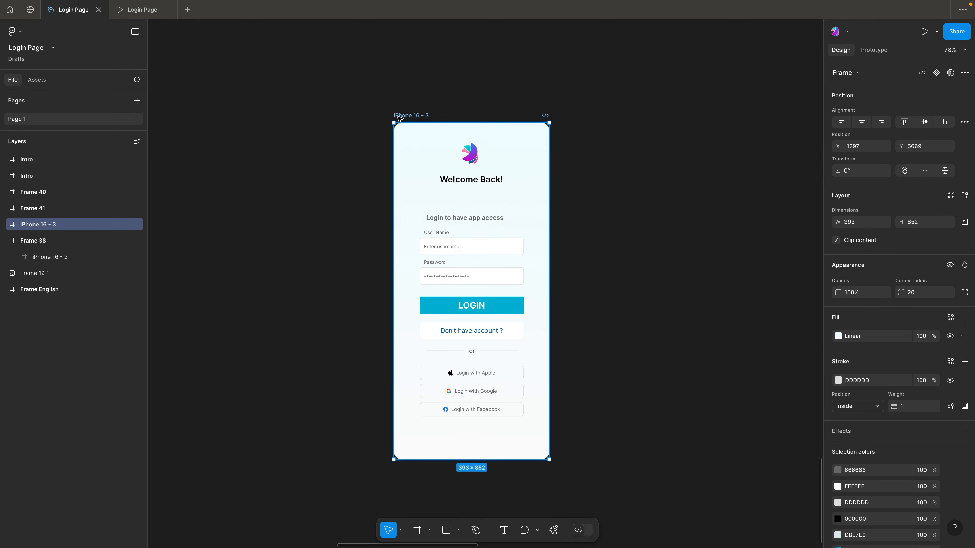
key("super+d")
left_click(438, 71)
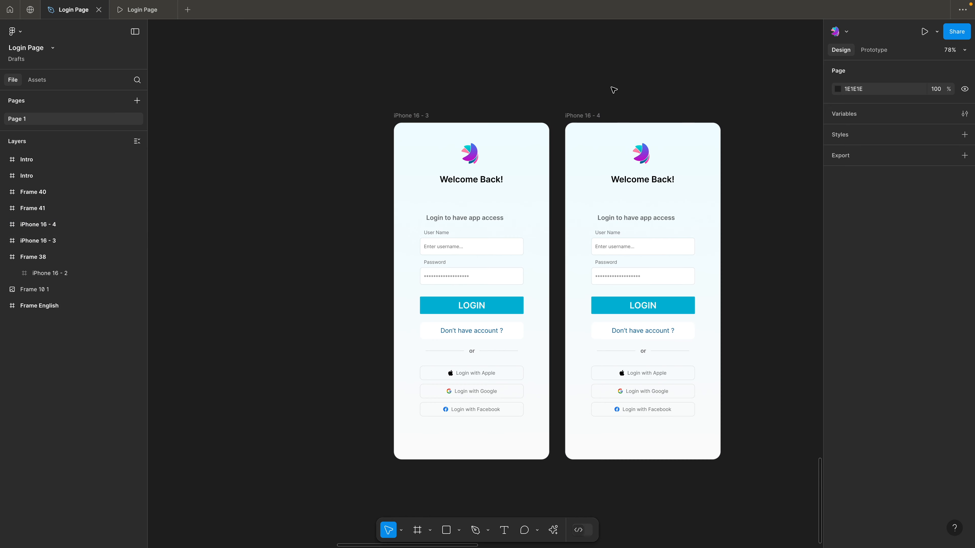
left_click_drag(631, 90, 569, 93)
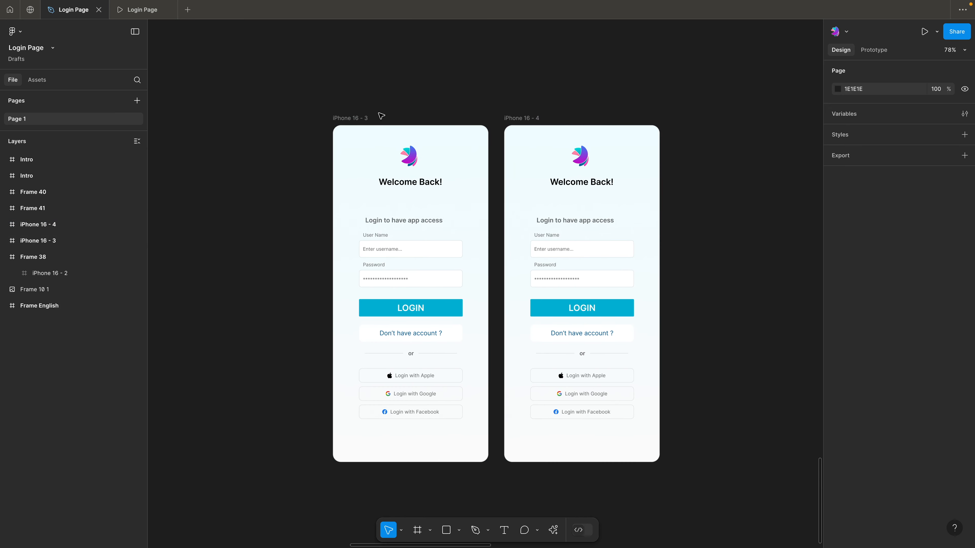
left_click_drag(347, 120, 247, 121)
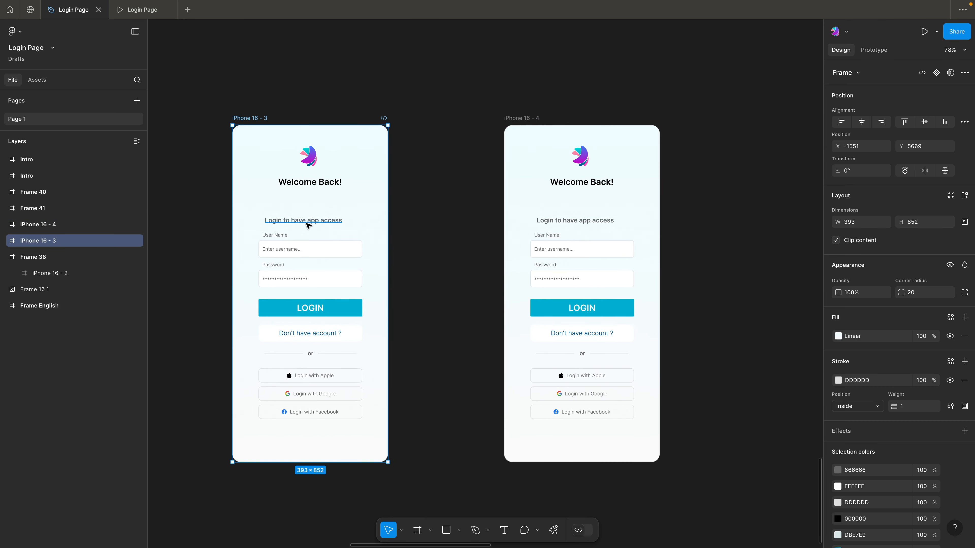
left_click(434, 121)
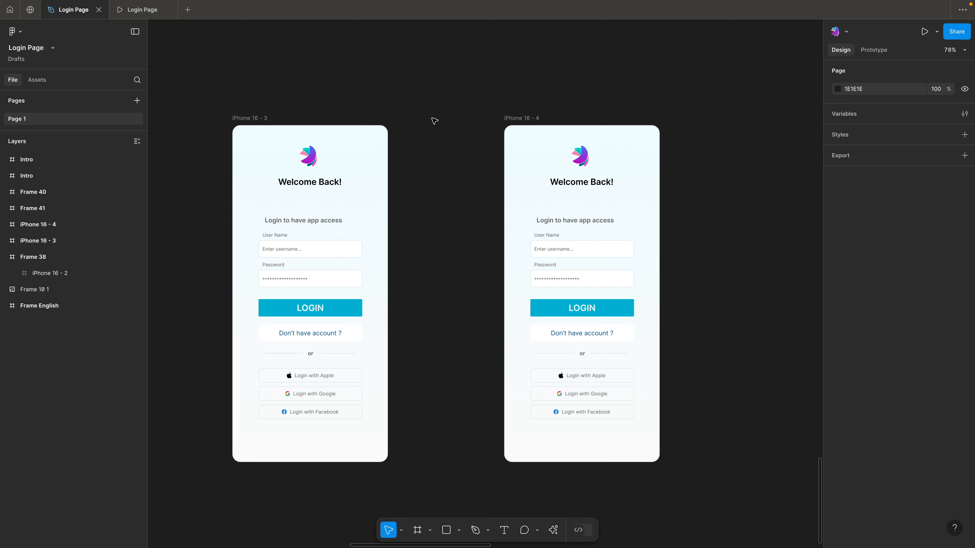
In the iPhone 16 - 4 frame, move the "Login to have app access" text up to sit directly beneath "Welcome Back!"
left_click(535, 116)
scroll(642, 93, "right", 5)
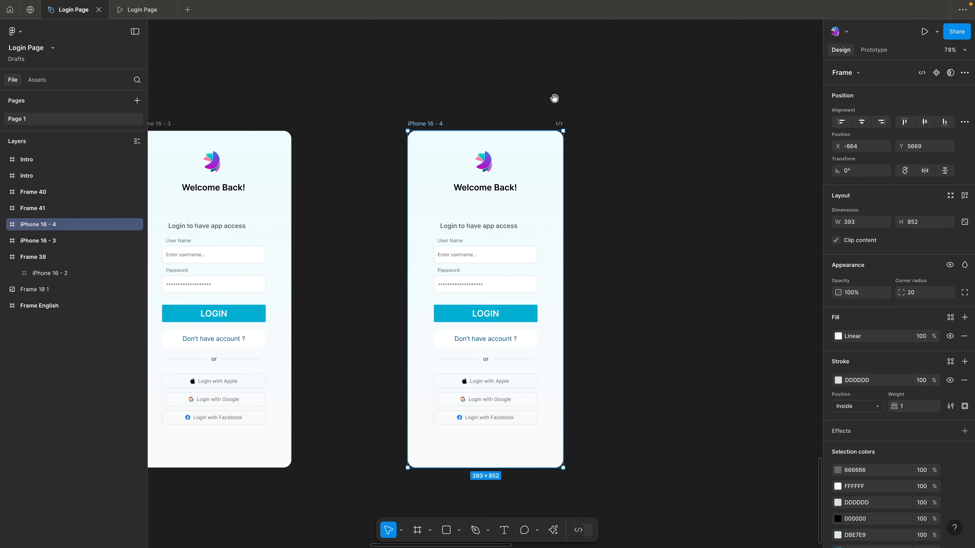
left_click(354, 131)
left_click(484, 229)
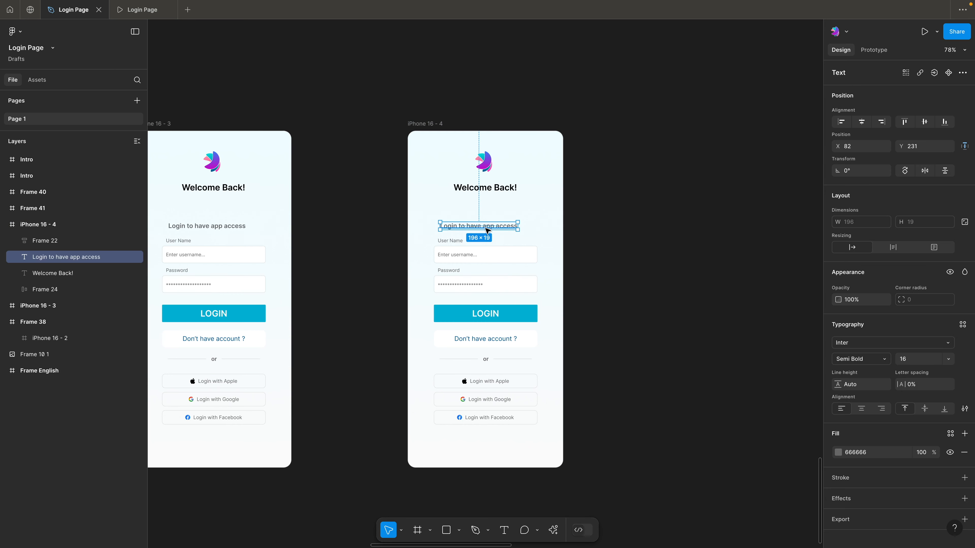
left_click_drag(484, 228, 514, 202)
left_click(542, 114)
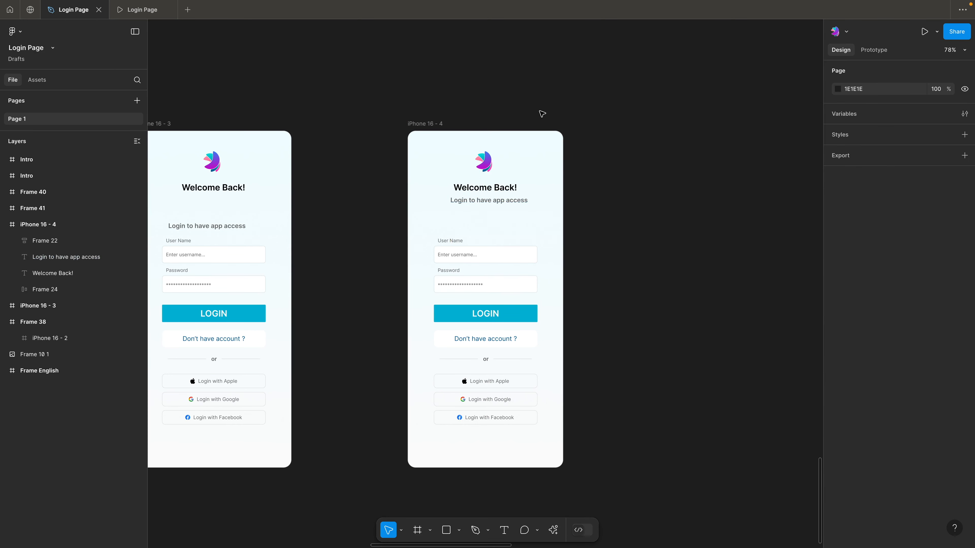
Inspect the logo and the "Welcome Back!" heading in the header area of the iPhone 16 - 4 frame
left_click(515, 209)
left_click(648, 253)
scroll(640, 196, "up", 2)
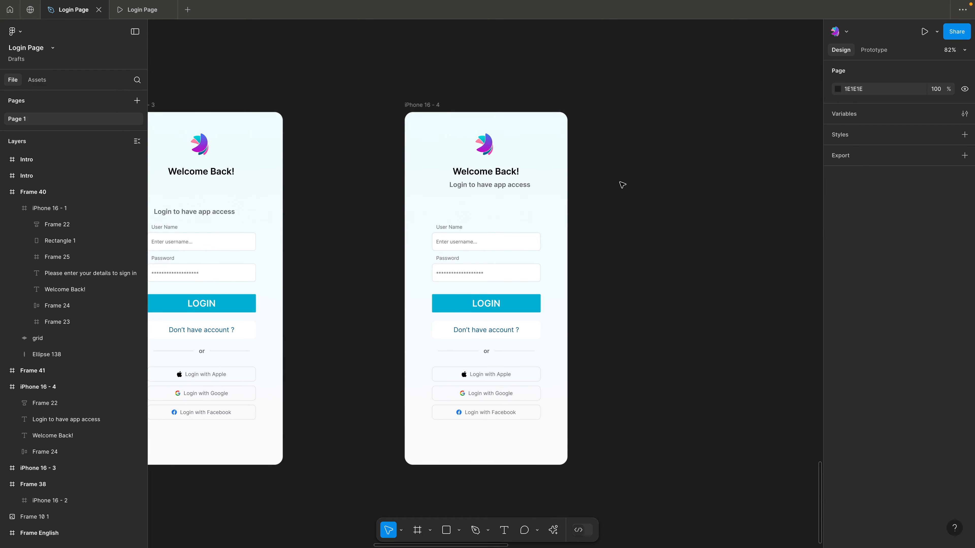
left_click(482, 186)
left_click(573, 99)
scroll(554, 147, "up", 3)
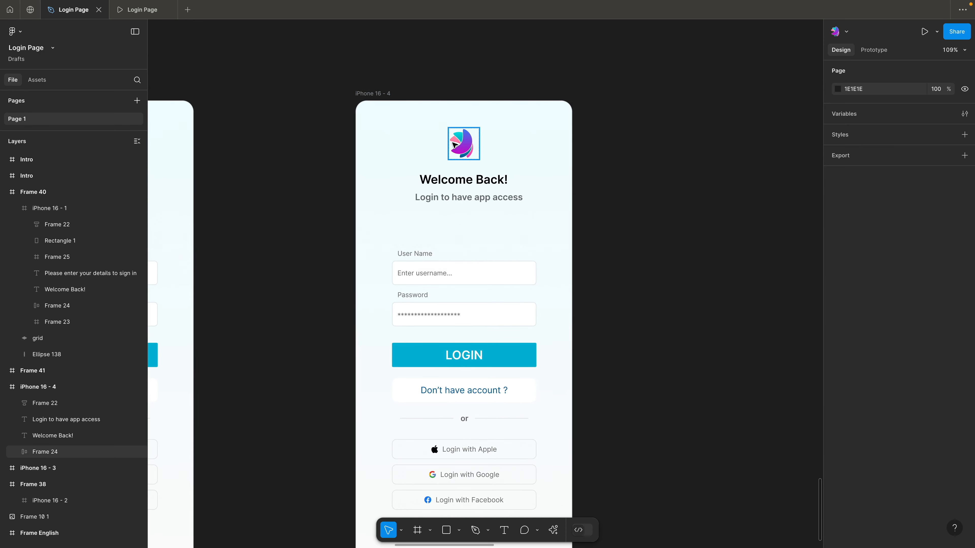
left_click(453, 144)
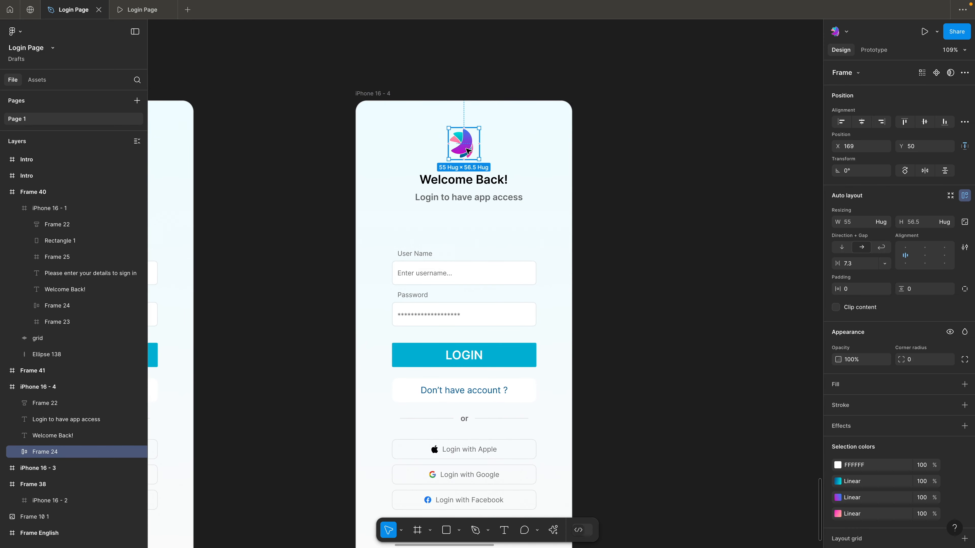
left_click(489, 180)
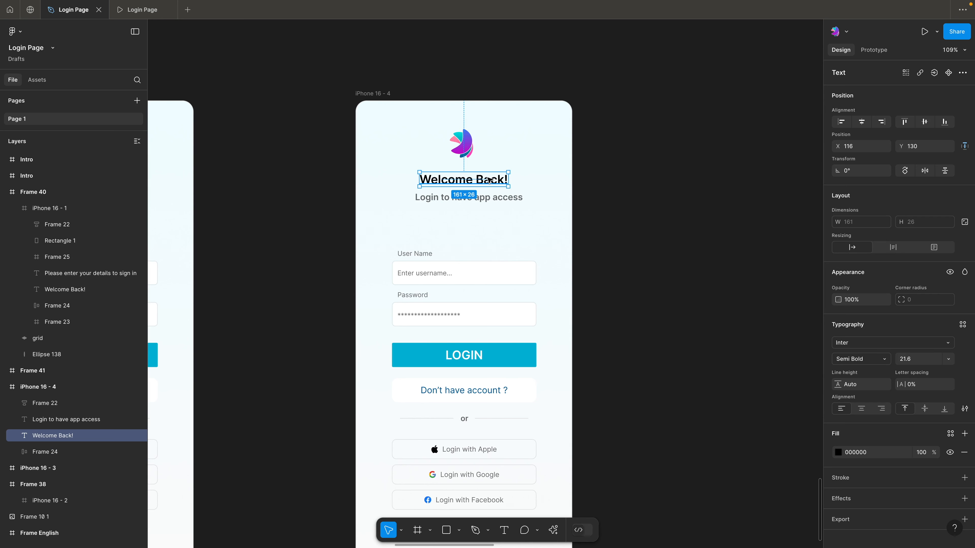
Replace the subtitle below "Welcome Back!" in the iPhone 16 - 4 frame with "Please enter your details to login"
left_click(500, 199)
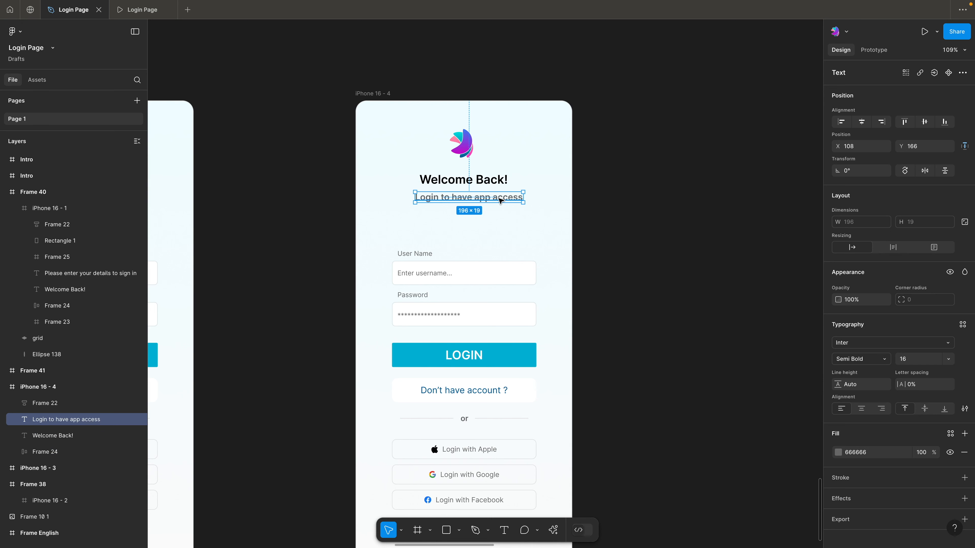
scroll(501, 200, "right", 2)
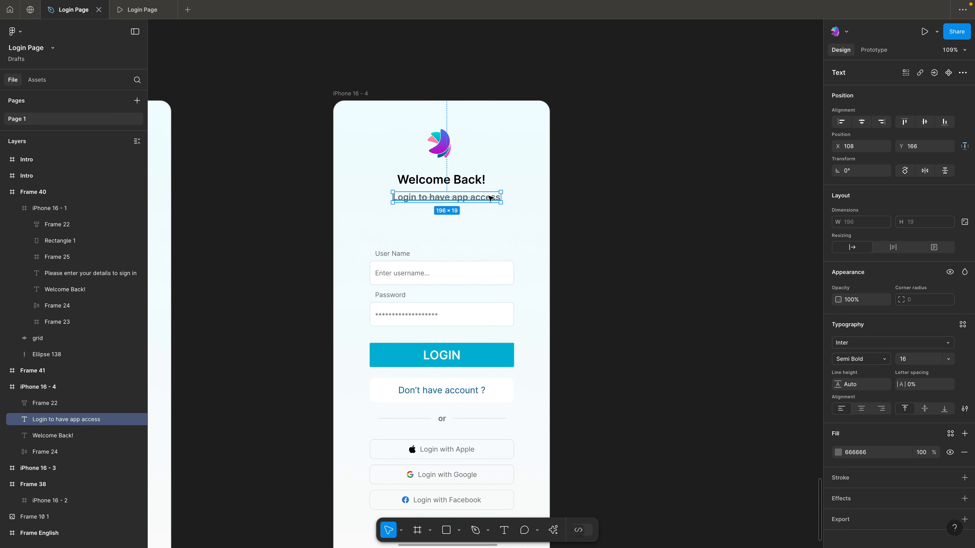
key("Return")
type("Please")
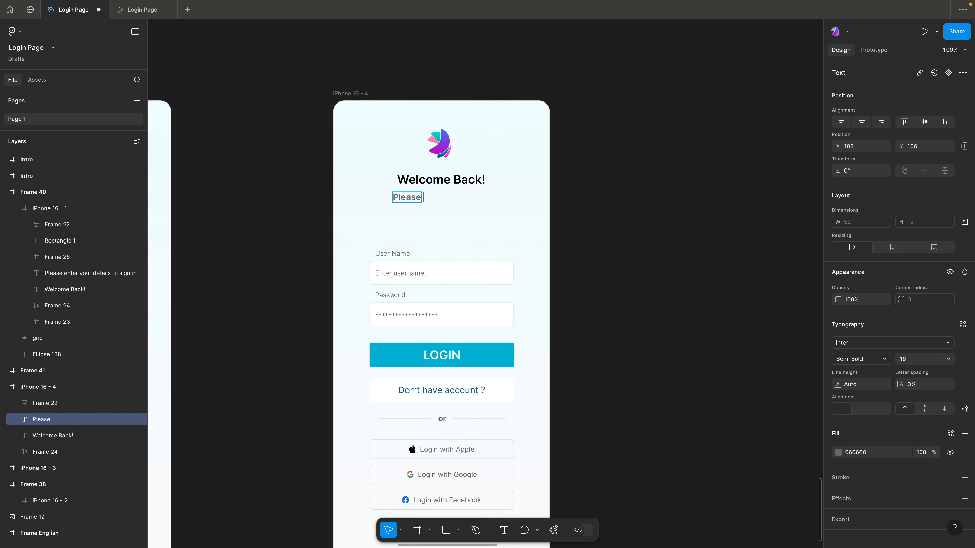
type(" enter you")
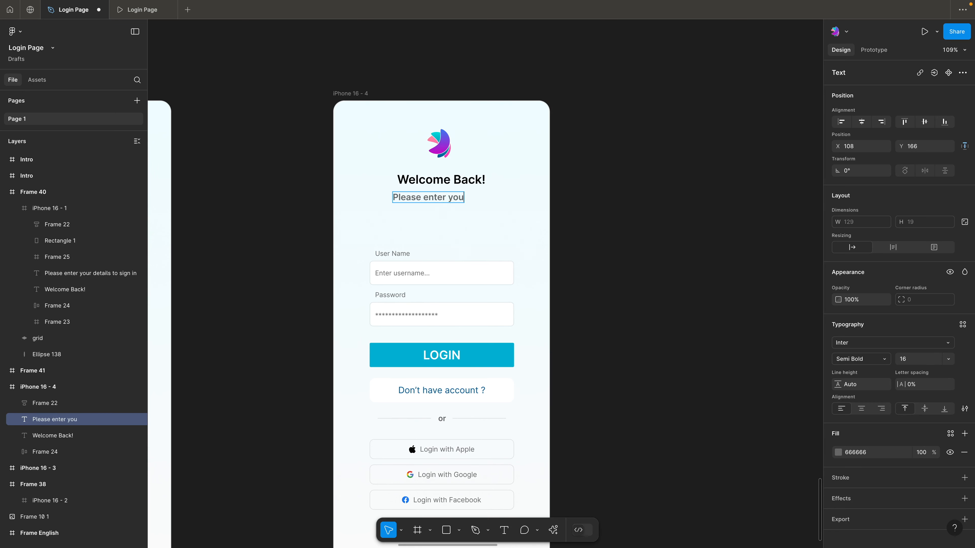
type("r details to login")
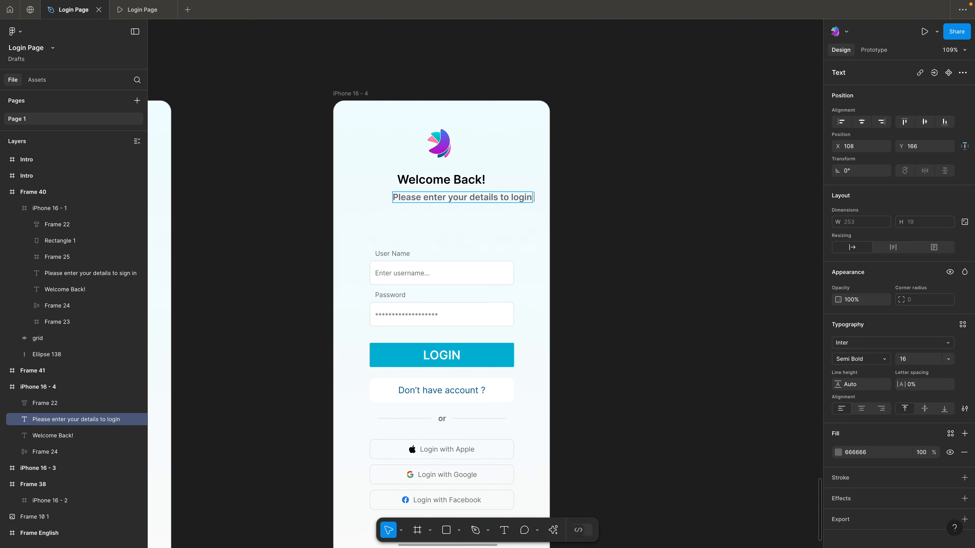
scroll(544, 168, "right", 3)
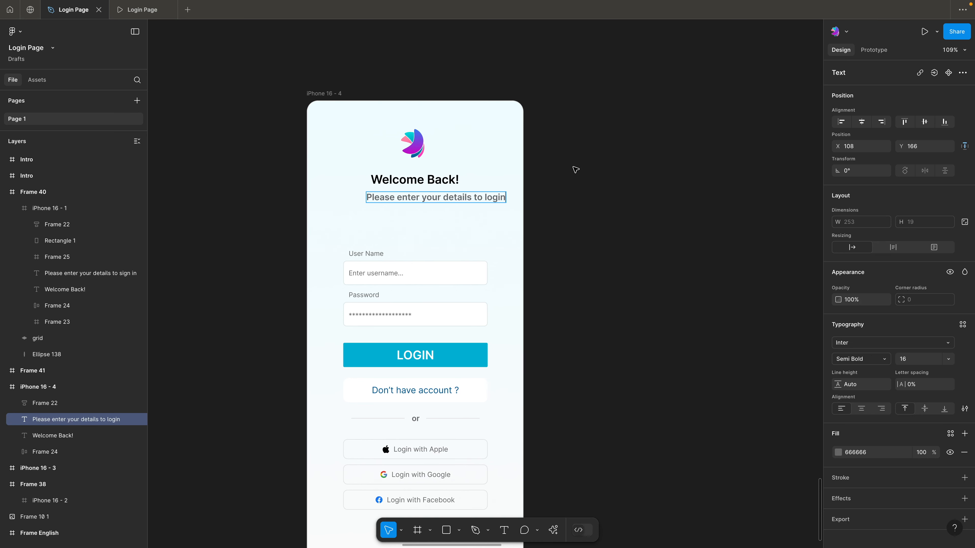
key("Escape")
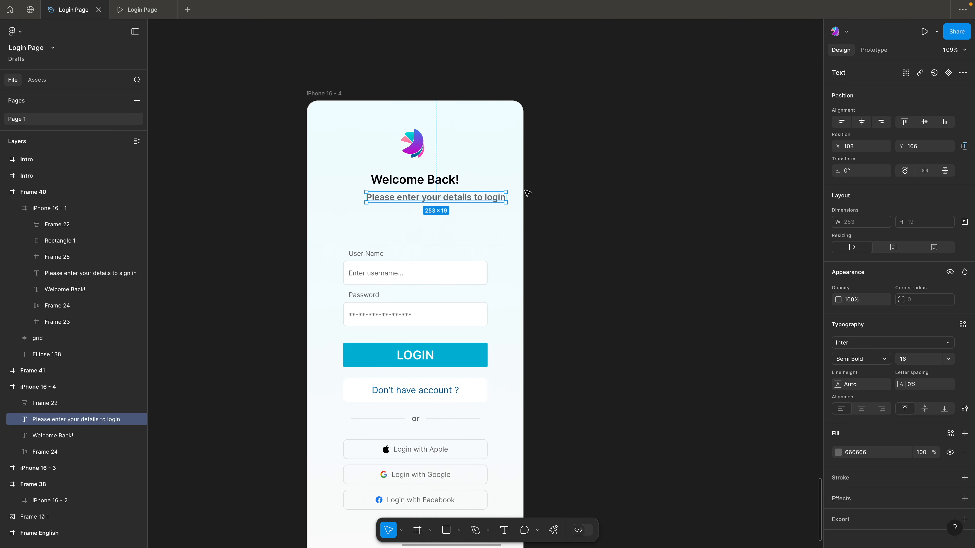
left_click(562, 185)
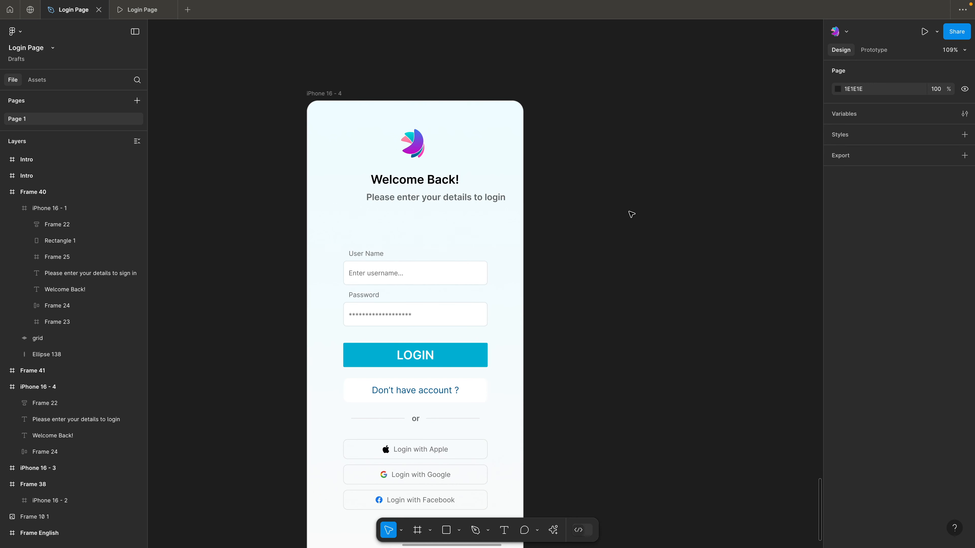
left_click(469, 195)
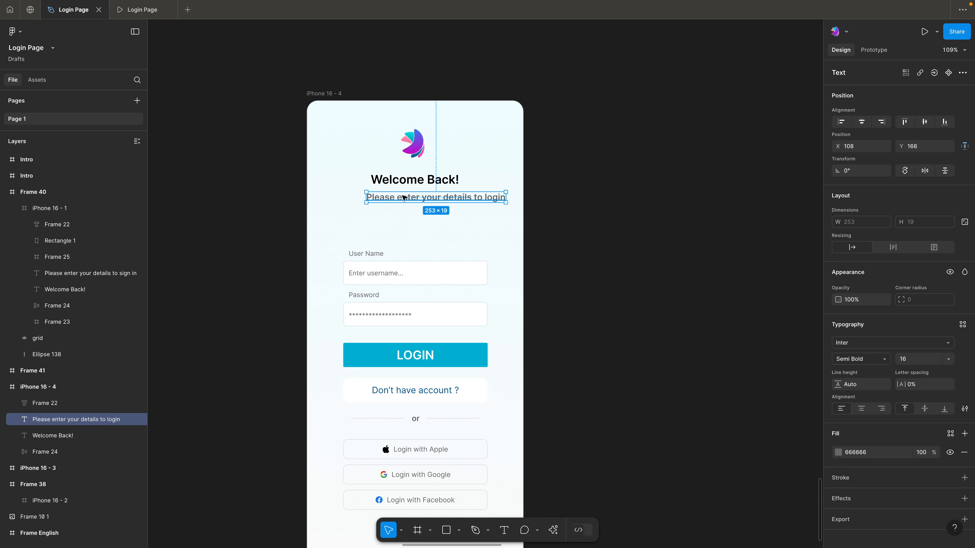
left_click(408, 182)
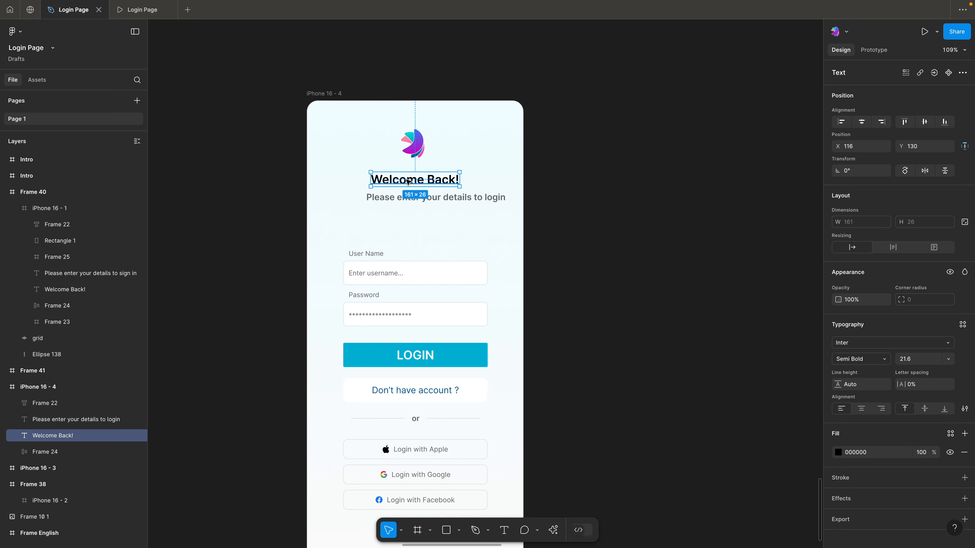
left_click(666, 258)
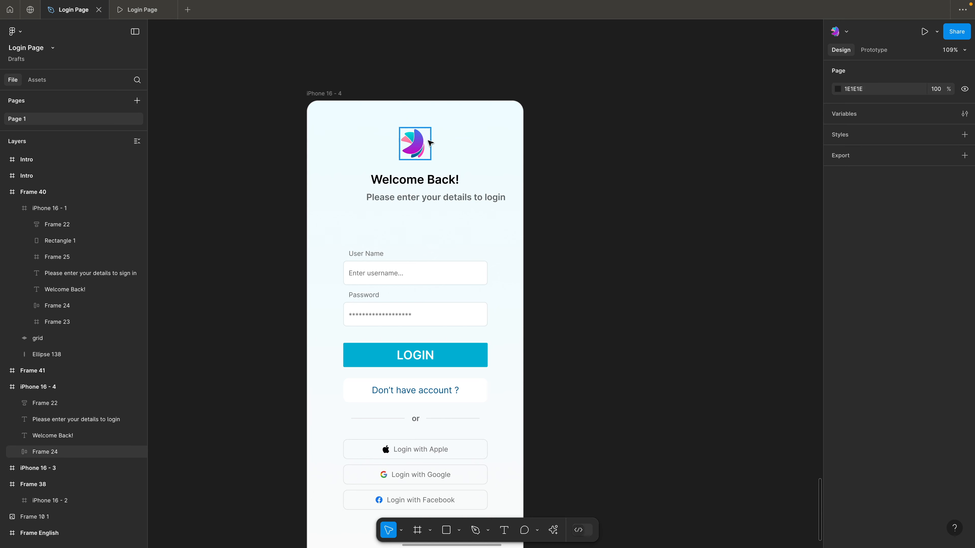
left_click_drag(613, 182, 675, 179)
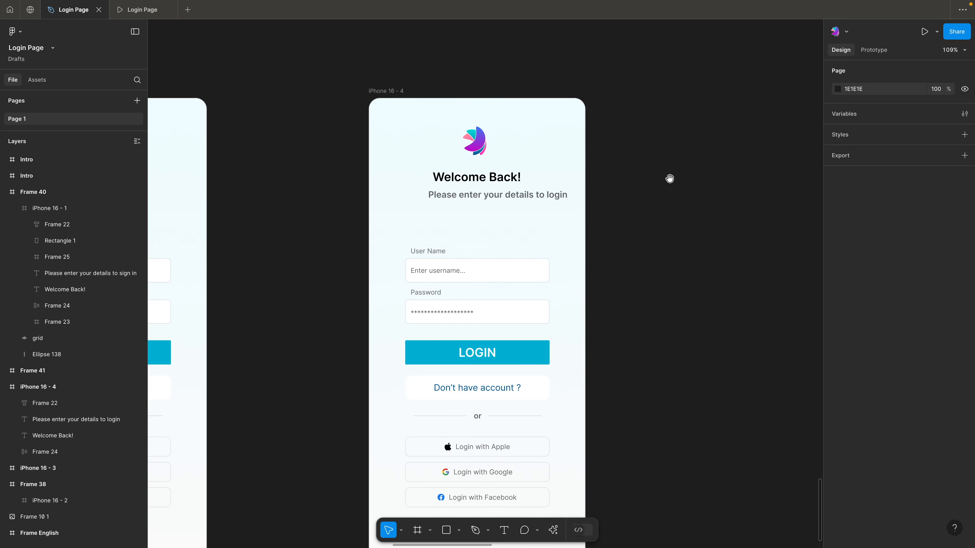
left_click(526, 197)
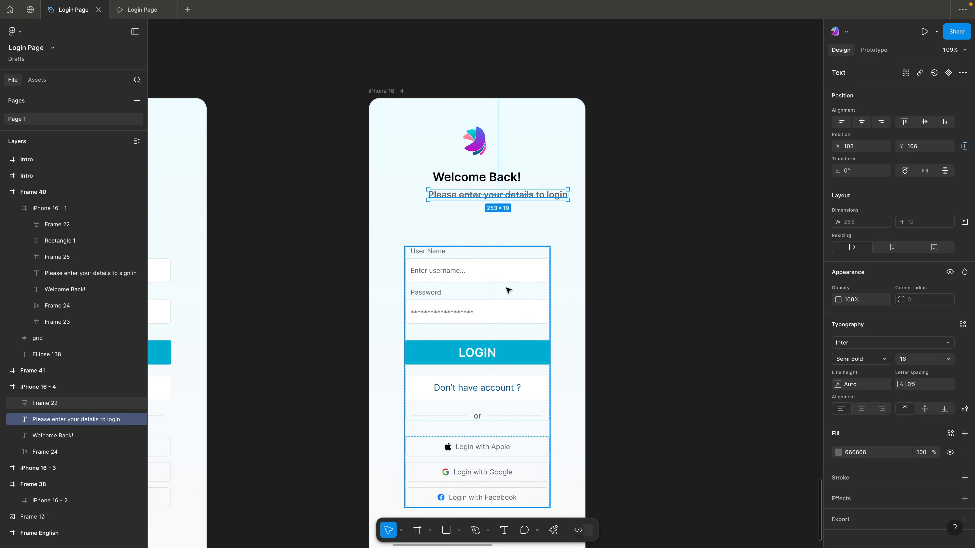
left_click(619, 195)
Set the subtitle's font weight to Regular and shift it left under the heading, aligned with the form fields' left edge
left_click(518, 195)
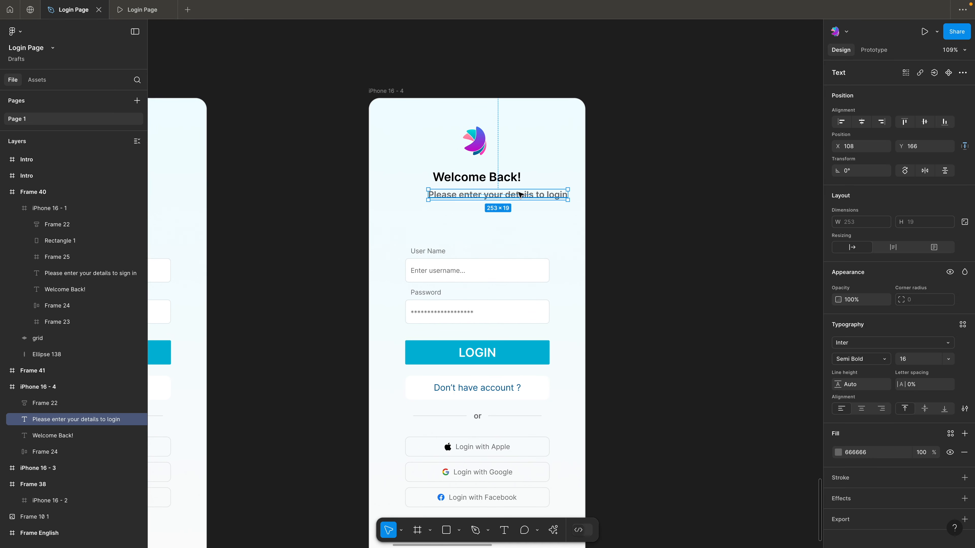
left_click(875, 360)
left_click(867, 335)
left_click(570, 214)
left_click_drag(535, 196, 515, 198)
key("Escape")
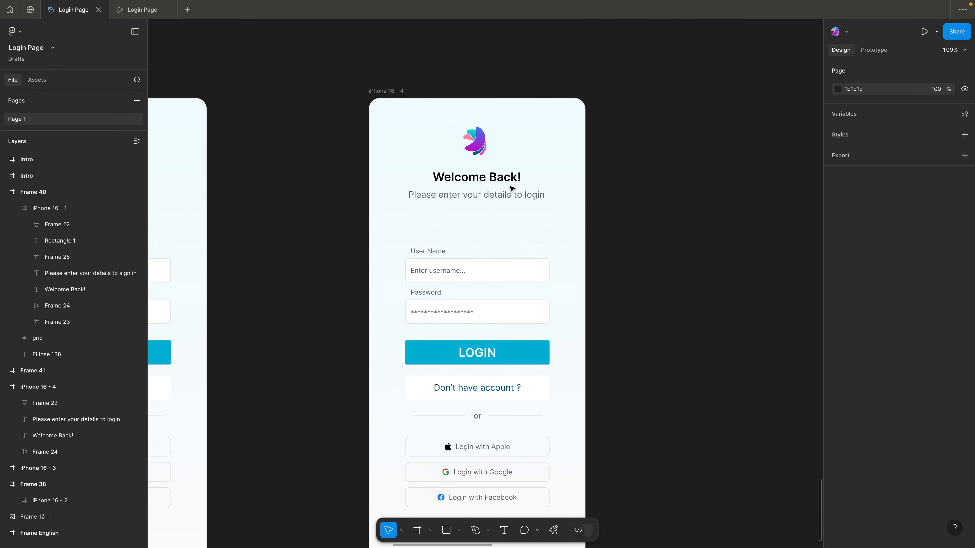
left_click(488, 198)
left_click_drag(489, 198, 486, 199)
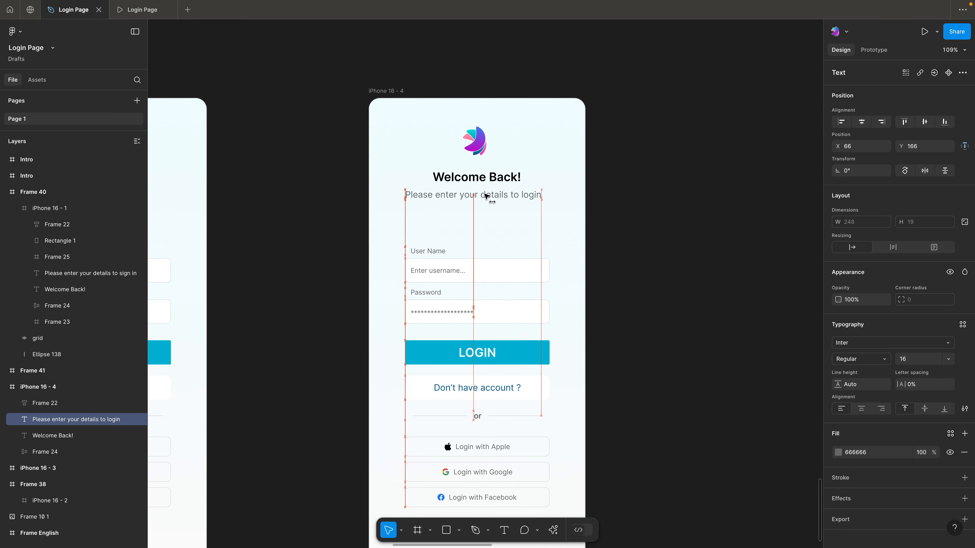
Wrap the "Welcome Back!" heading and its subtitle together in a vertical auto layout, keeping the gap at 10
left_click(491, 182, "shift")
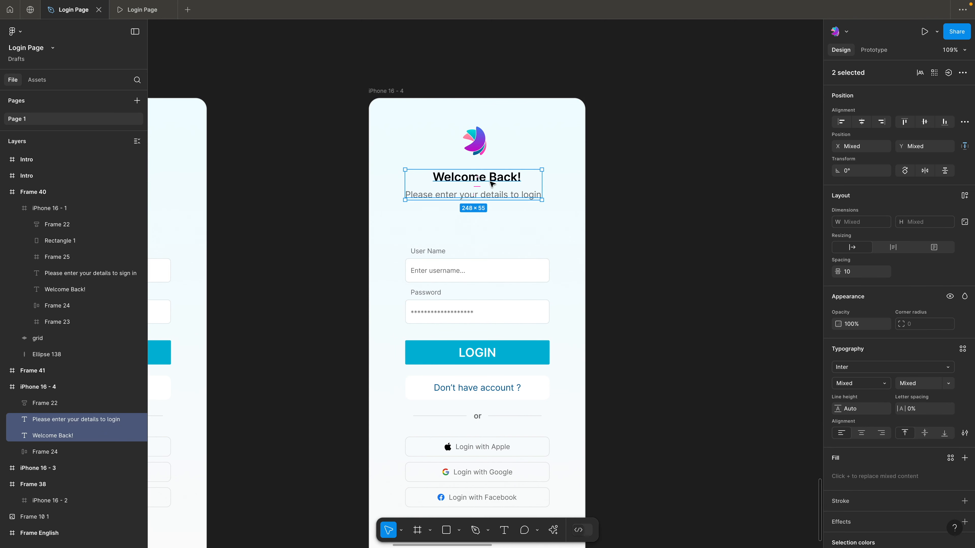
key("shift+a")
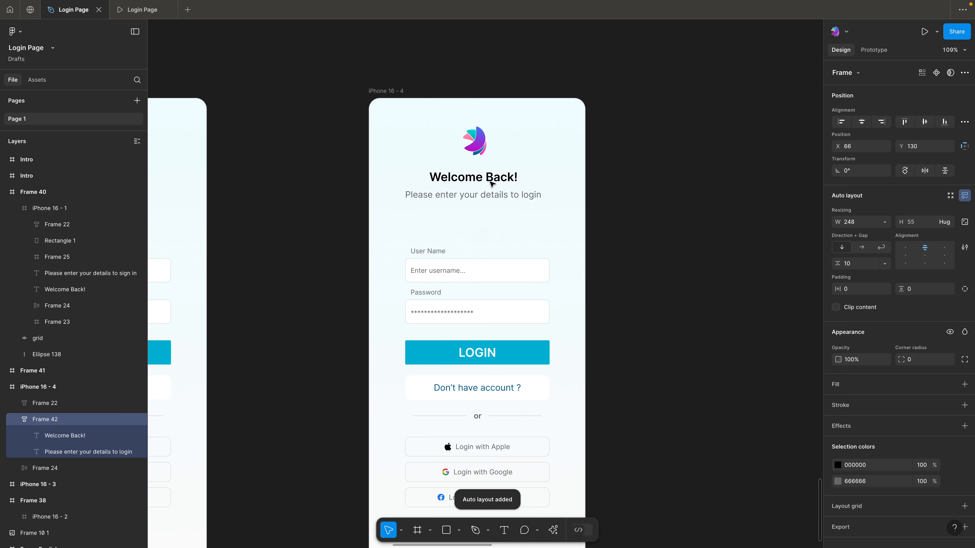
left_click(863, 264)
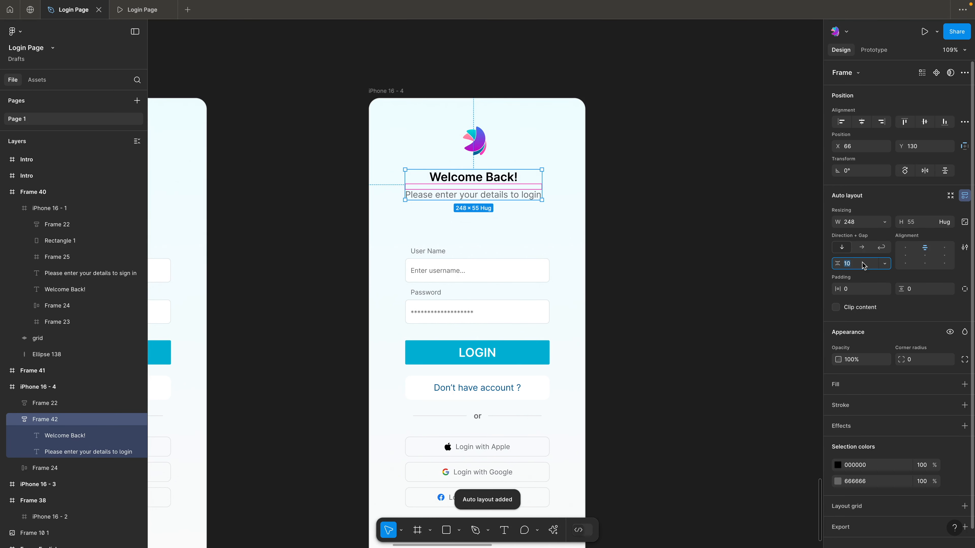
left_click(706, 230)
Wrap the logo and the heading-and-subtitle group together in an outer vertical auto layout
left_click(463, 180)
left_click(468, 145, "shift")
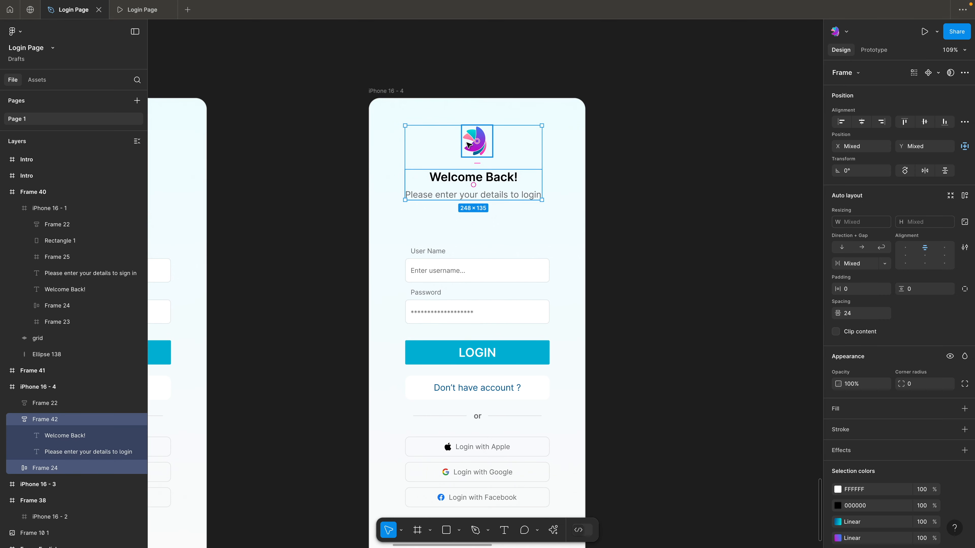
key("shift+a")
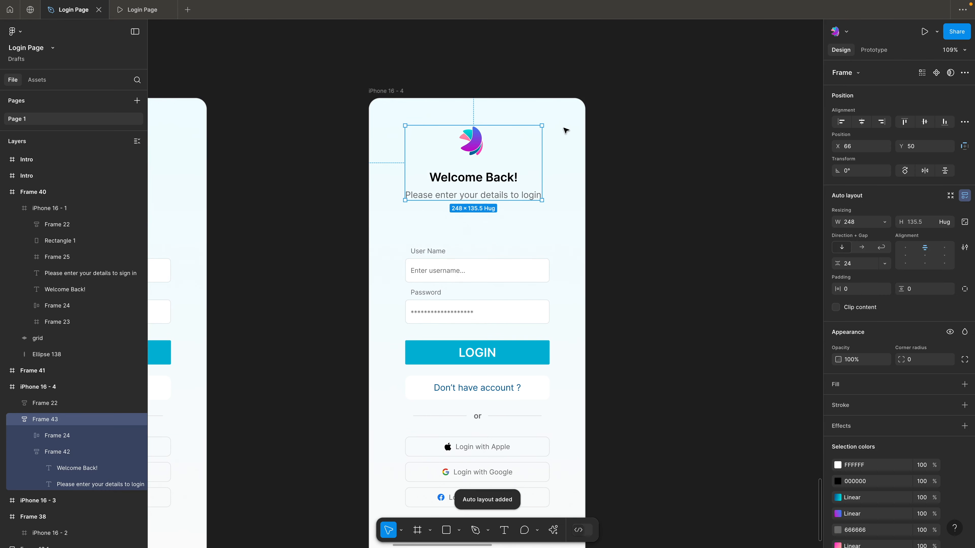
left_click(664, 149)
Set the vertical gap between the logo and the text group in the outer auto layout to 20
left_click(486, 156)
left_click(856, 267)
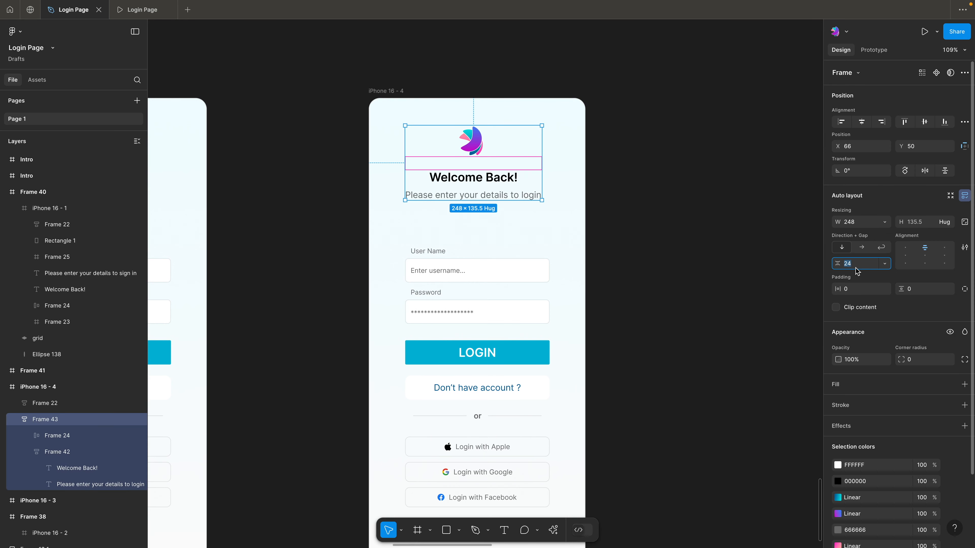
type("20")
key("Return")
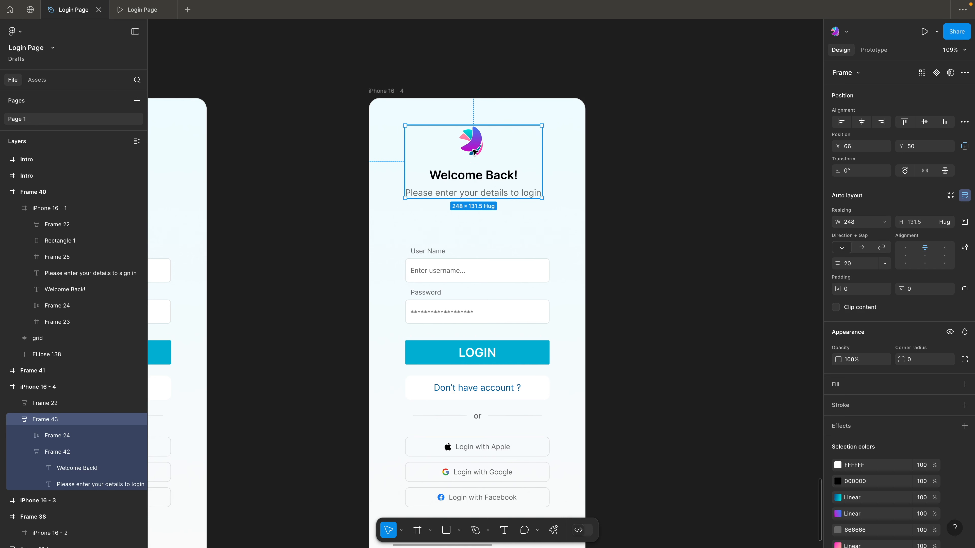
mouse_move(475, 166)
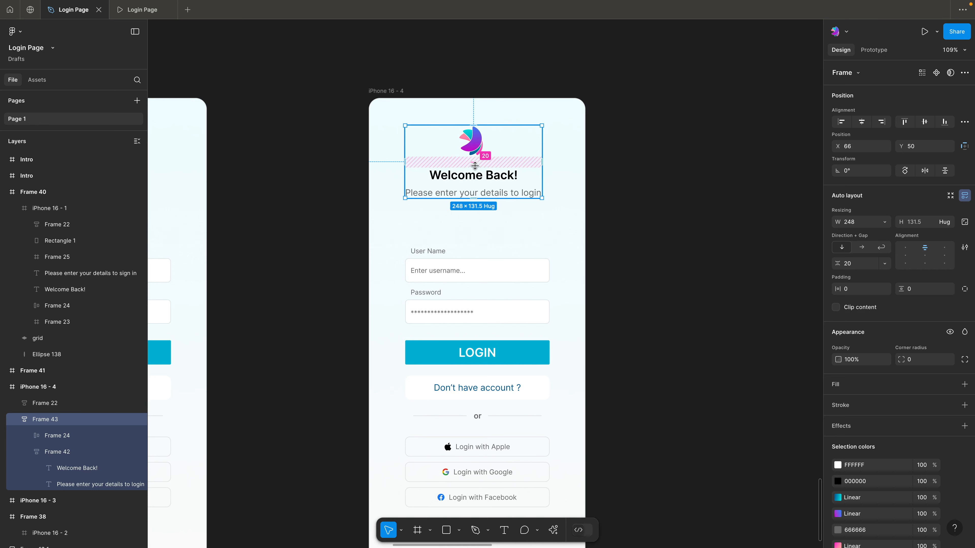
Center the logo and heading group horizontally in the iPhone 16 - 4 frame
left_click(625, 164)
left_click(487, 168)
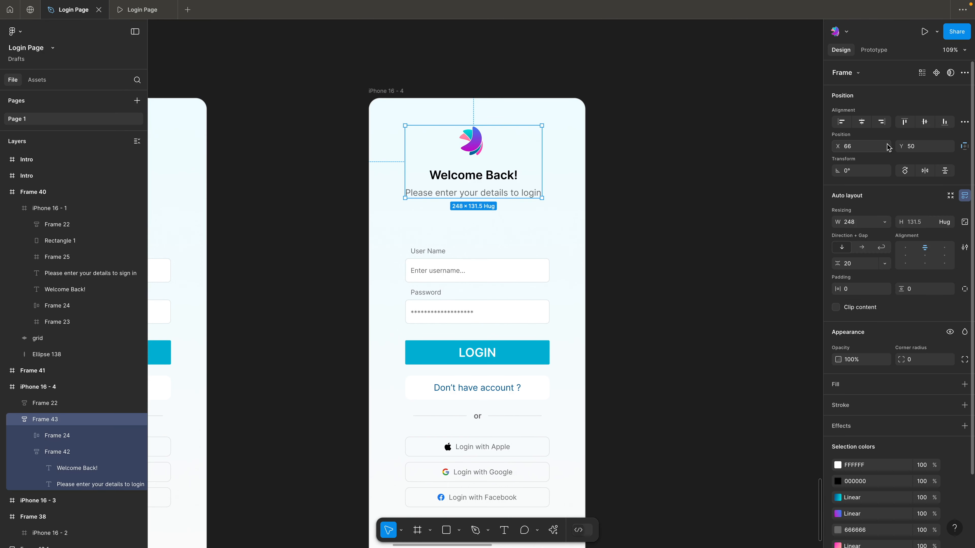
left_click(624, 149)
scroll(693, 198, "down", 1)
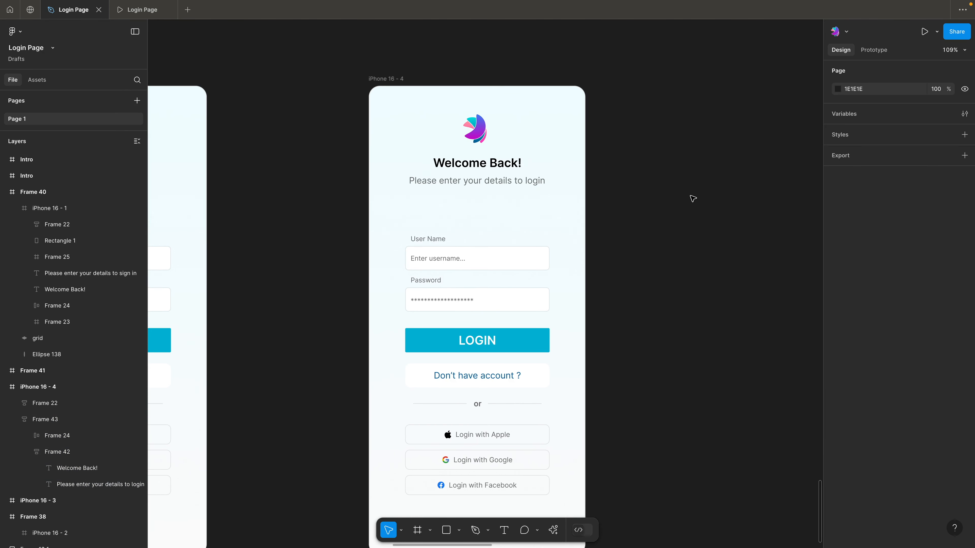
left_click(506, 260)
left_click(631, 211)
scroll(482, 250, "down", 1)
left_click(483, 250)
left_click(605, 216)
left_click(512, 245)
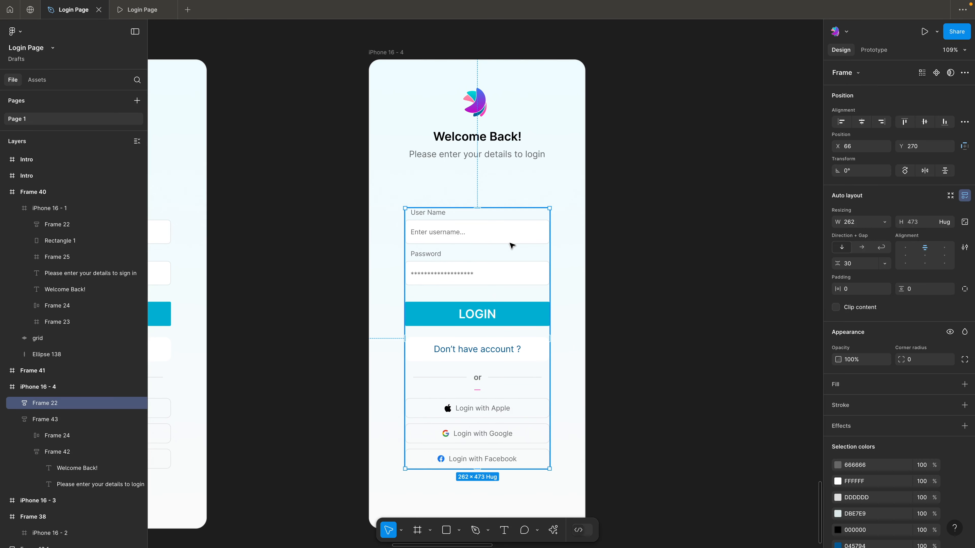
double_click(511, 245)
left_click(594, 248)
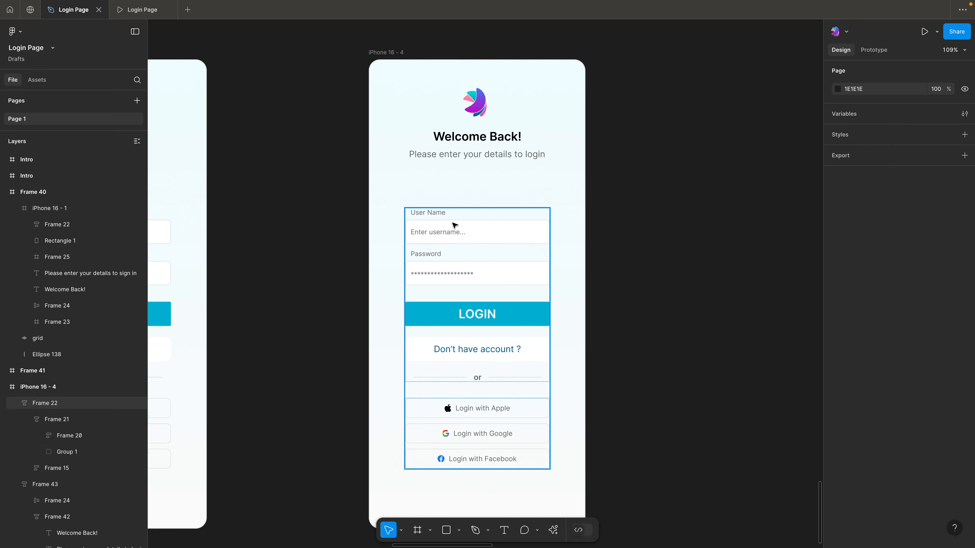
Set the font weight of both the "User Name" and "Password" labels to Medium
double_click(474, 238)
double_click(475, 238)
double_click(474, 238)
double_click(474, 238)
double_click(475, 239)
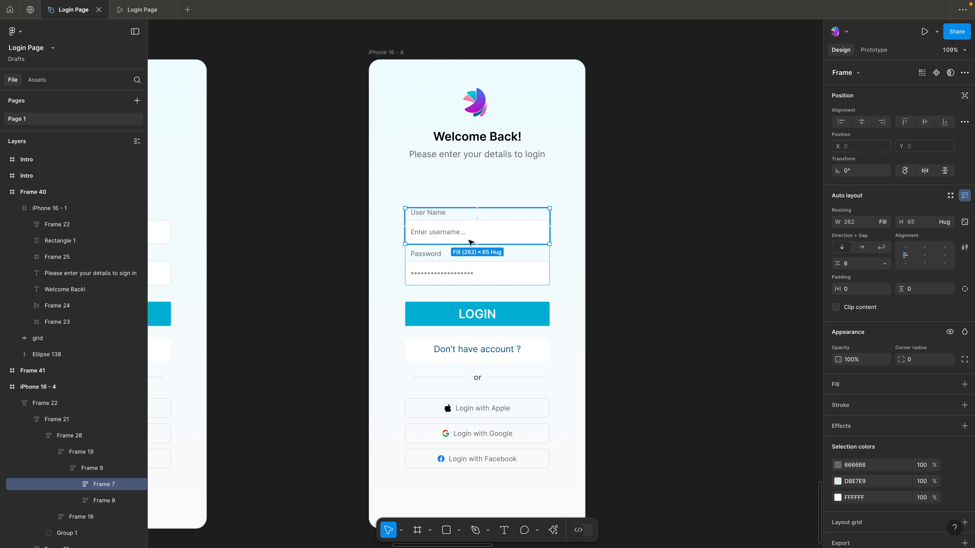
left_click(453, 264)
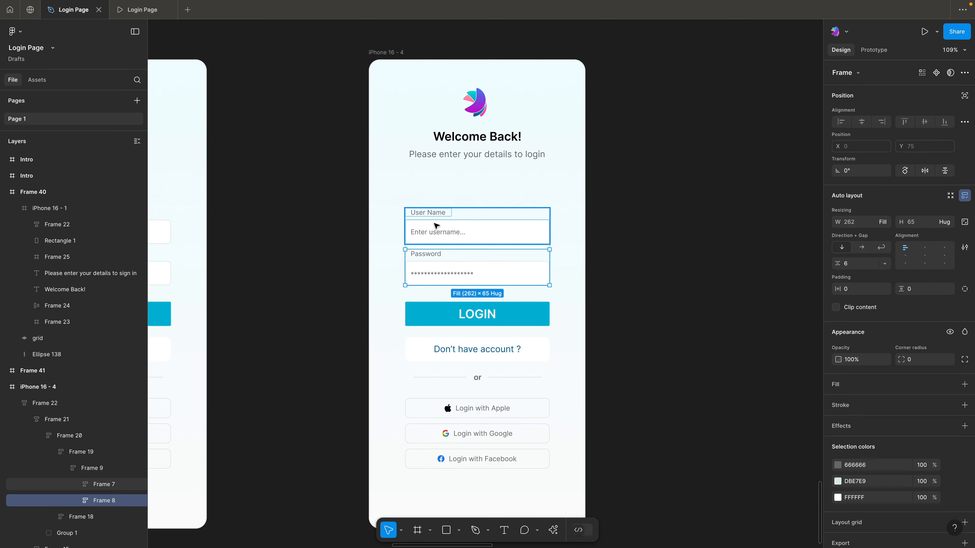
left_click(439, 231)
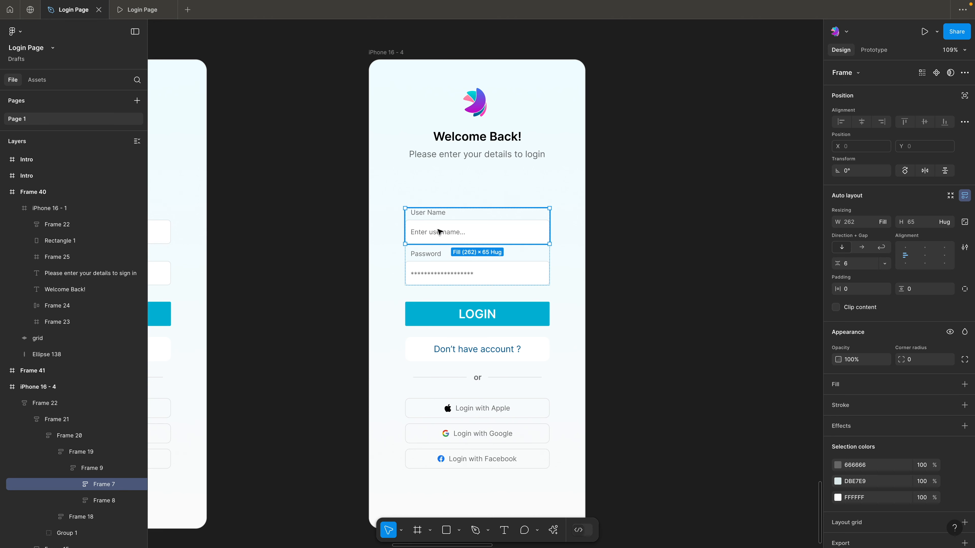
left_click(438, 214)
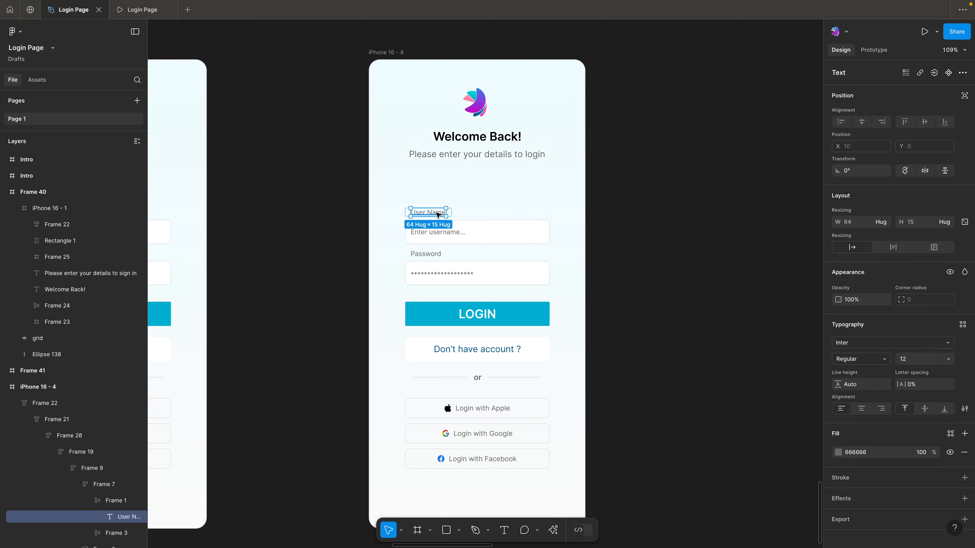
left_click(437, 253, "shift")
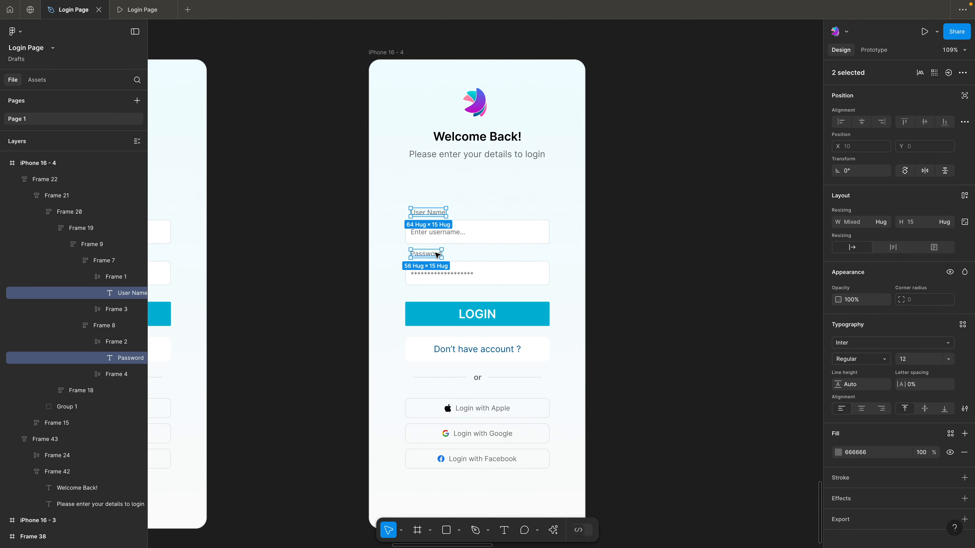
left_click(881, 362)
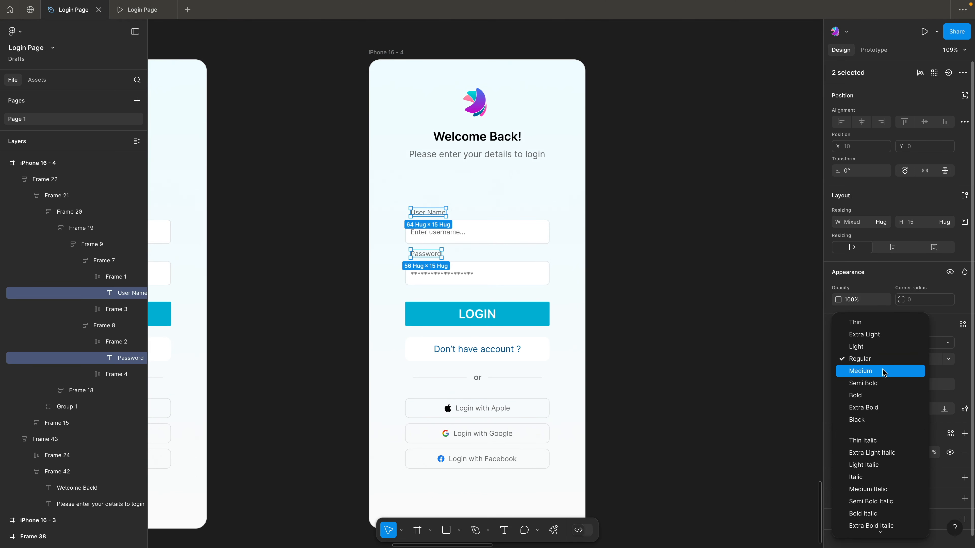
left_click(882, 371)
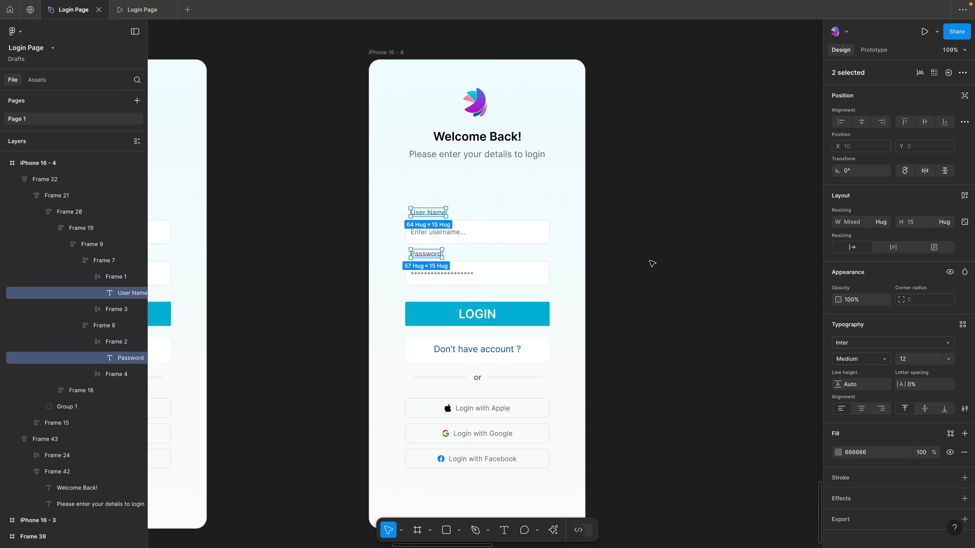
left_click(441, 231)
key("Escape")
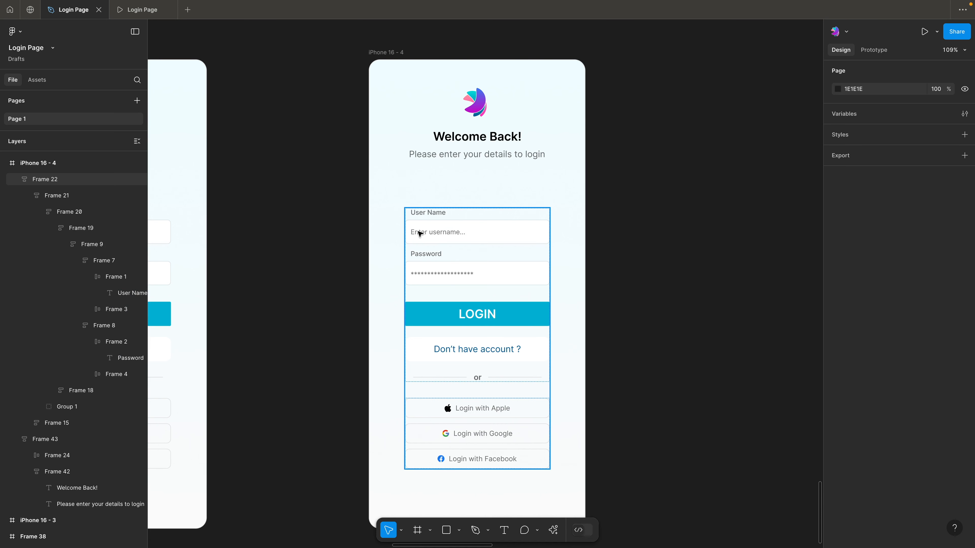
left_click(425, 216)
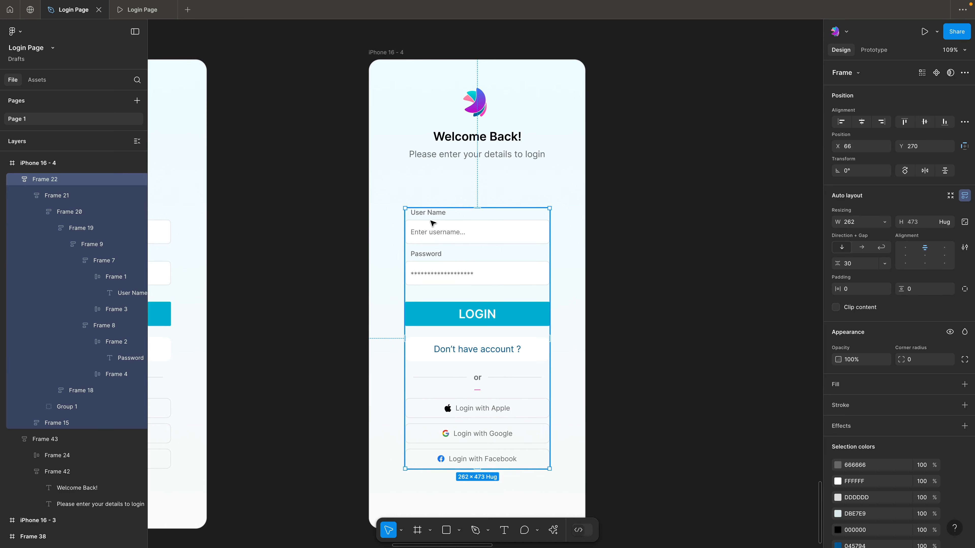
left_click(353, 233)
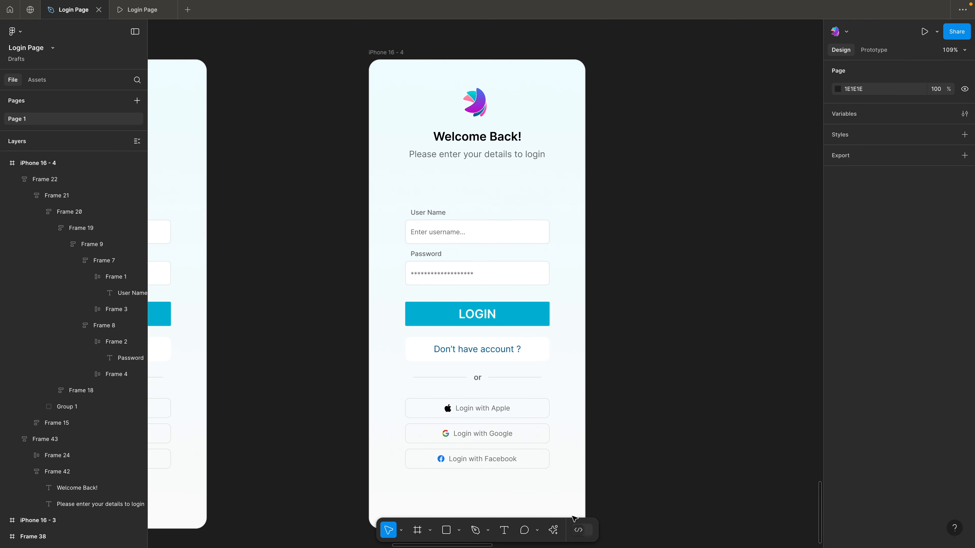
Search the Iconify plugin for "user" and place an outlined person icon before the placeholder in the User Name field
left_click(553, 529)
key("Escape")
left_click(631, 200)
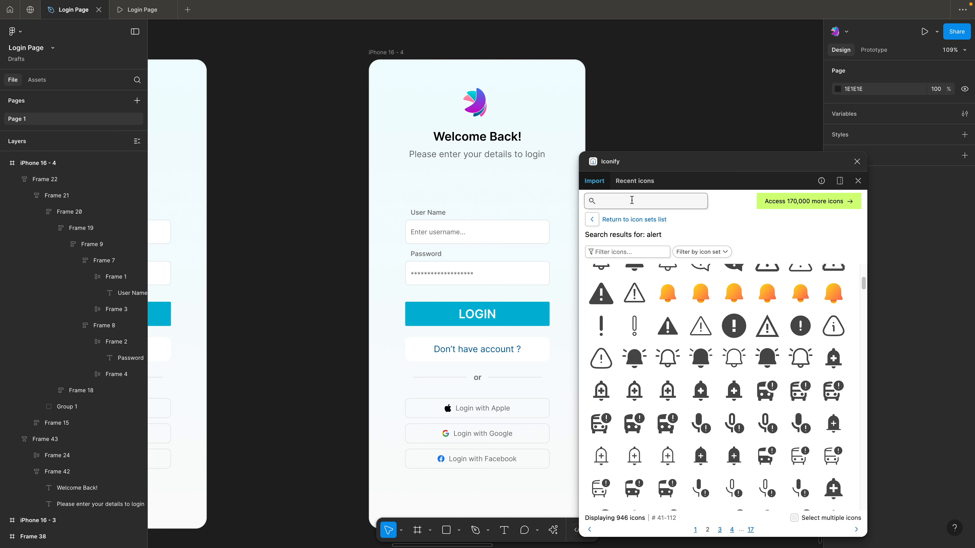
type("user")
key("Return")
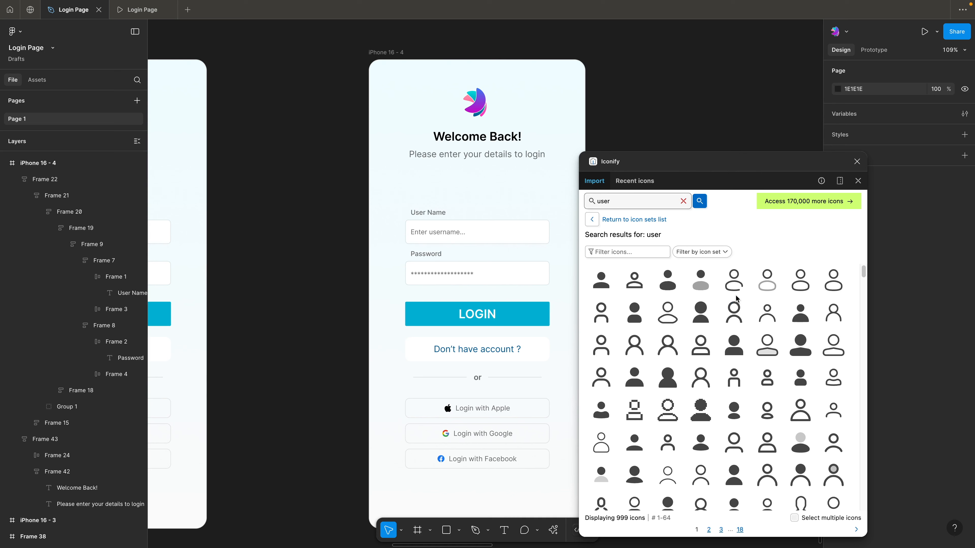
left_click_drag(736, 299, 421, 243)
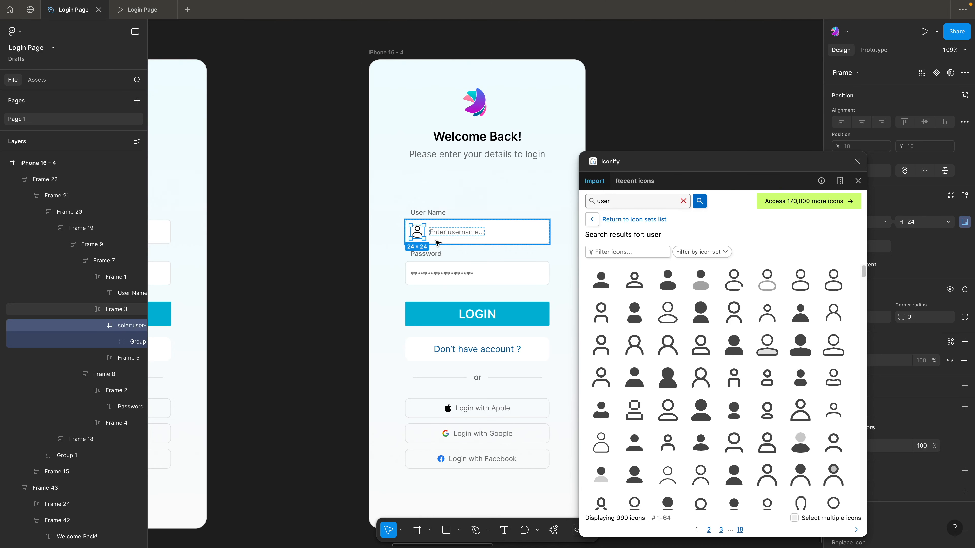
left_click(290, 242)
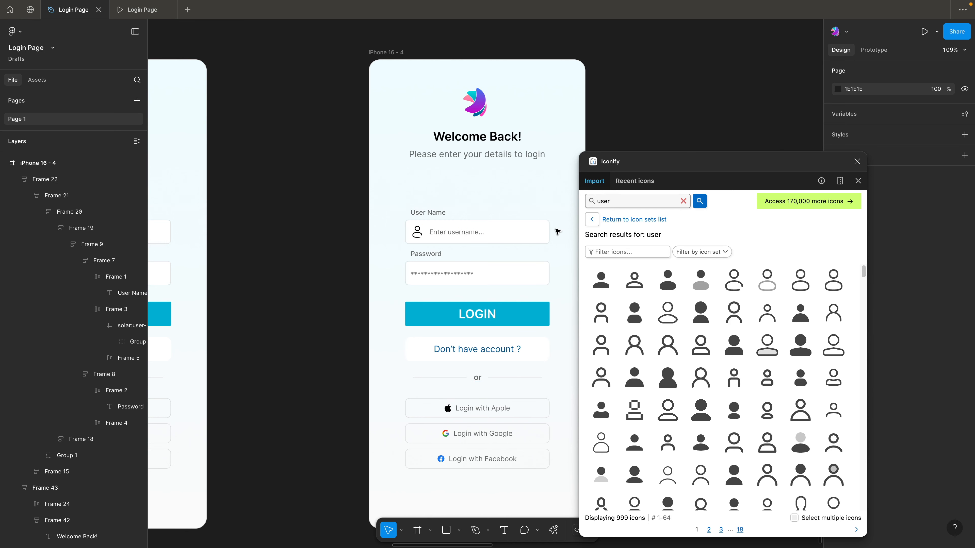
Close the Iconify plugin and recolour the User Name field's person icon grey to match the field text
double_click(418, 236)
double_click(418, 236)
double_click(418, 236)
double_click(418, 236)
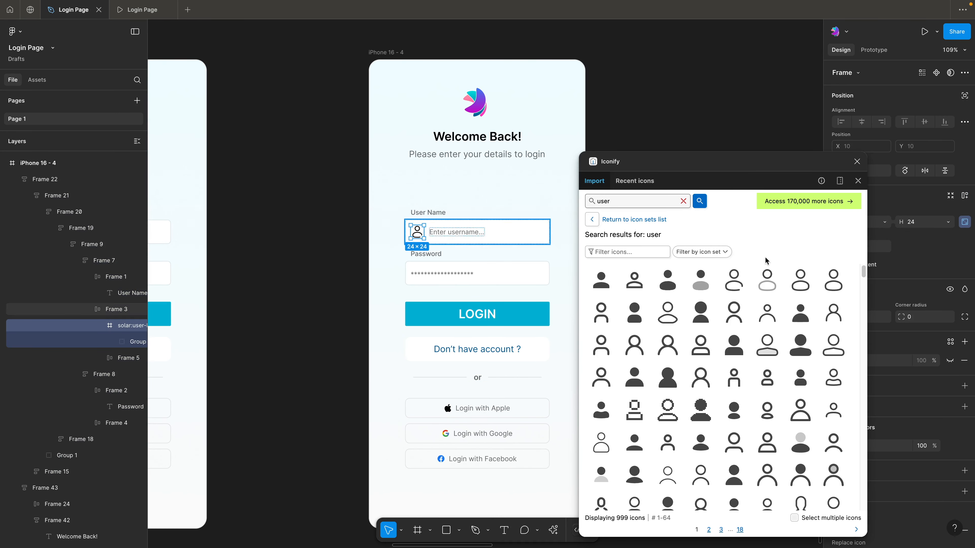
left_click(857, 161)
left_click(855, 334)
left_click(659, 303)
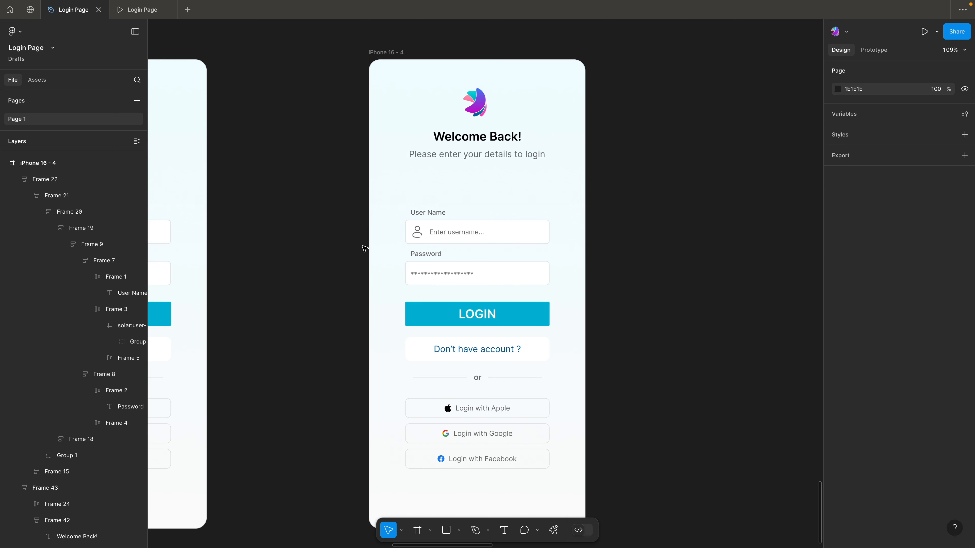
Draw a vertical line about 21 px tall with the Pen tool beside the phone frame, and set its stroke to 666666
key("p")
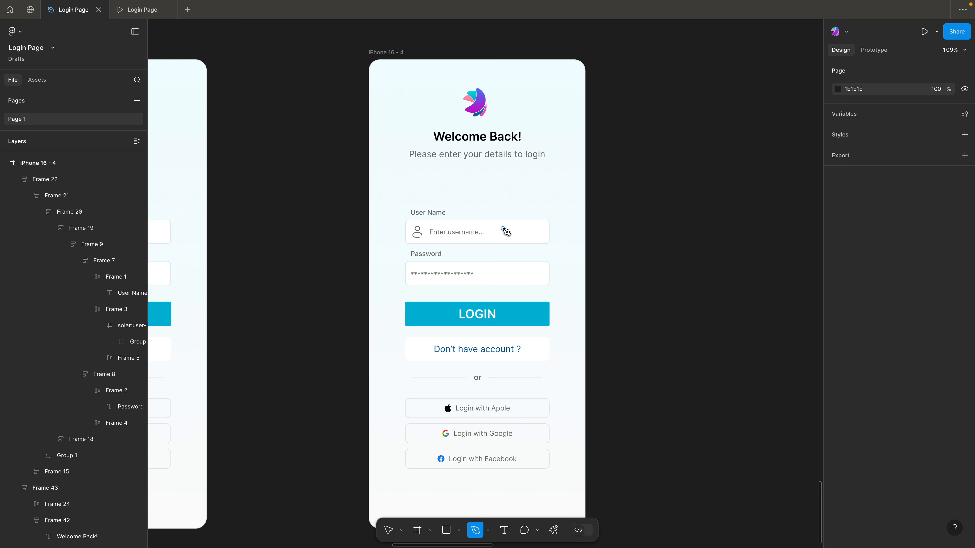
left_click(636, 231)
key("Escape")
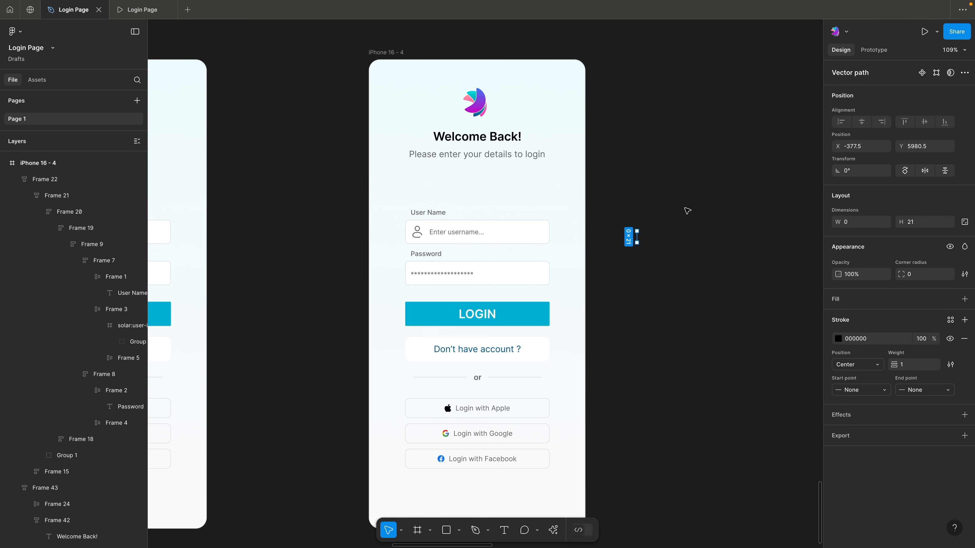
key("Escape")
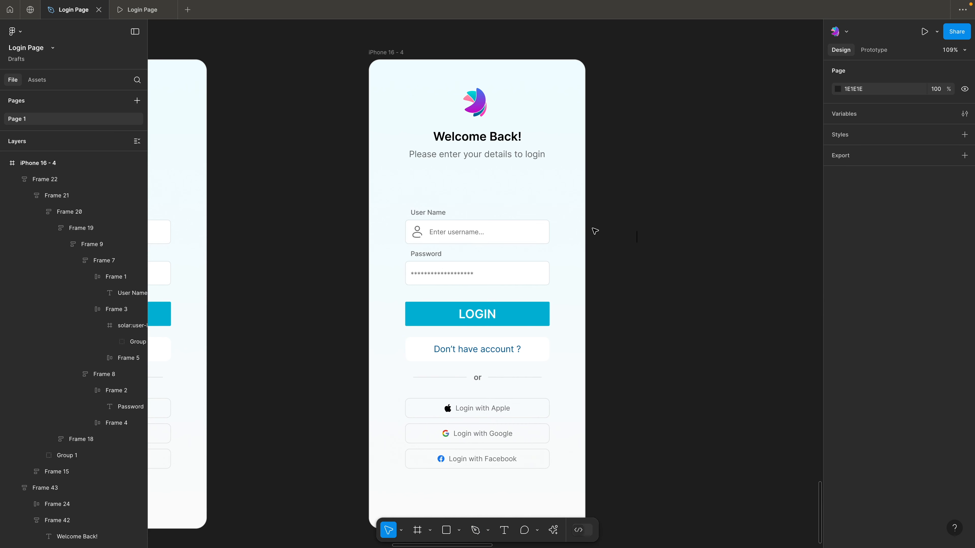
left_click(636, 238)
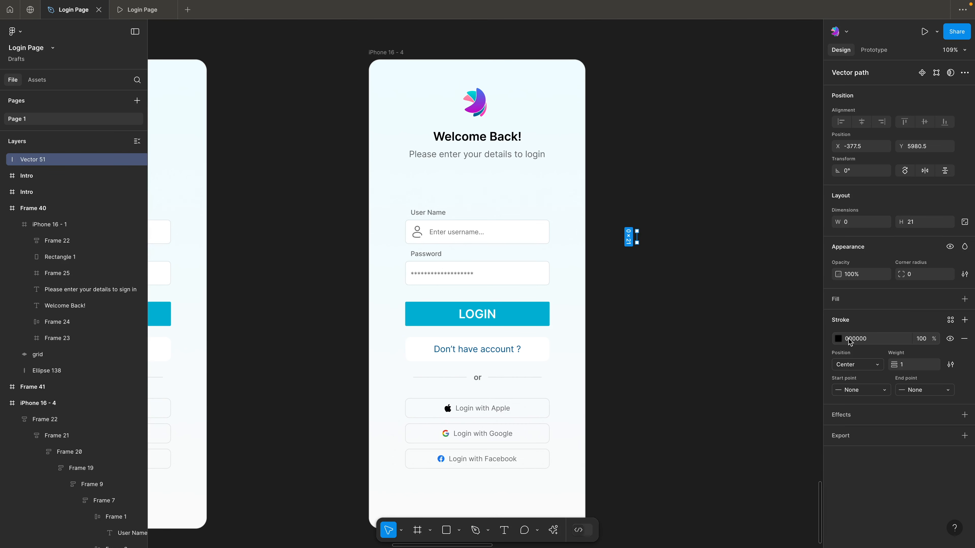
left_click(839, 338)
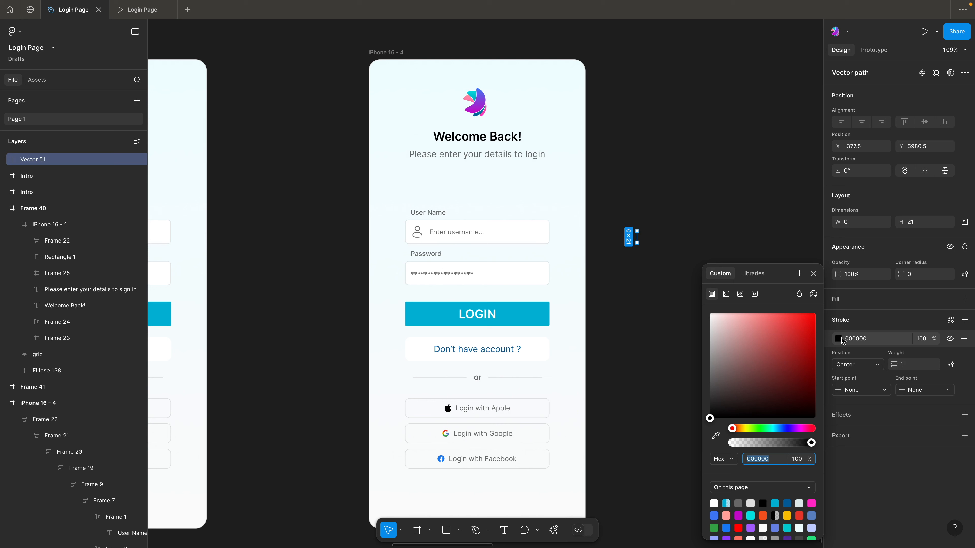
type("666666")
key("Return")
left_click(675, 279)
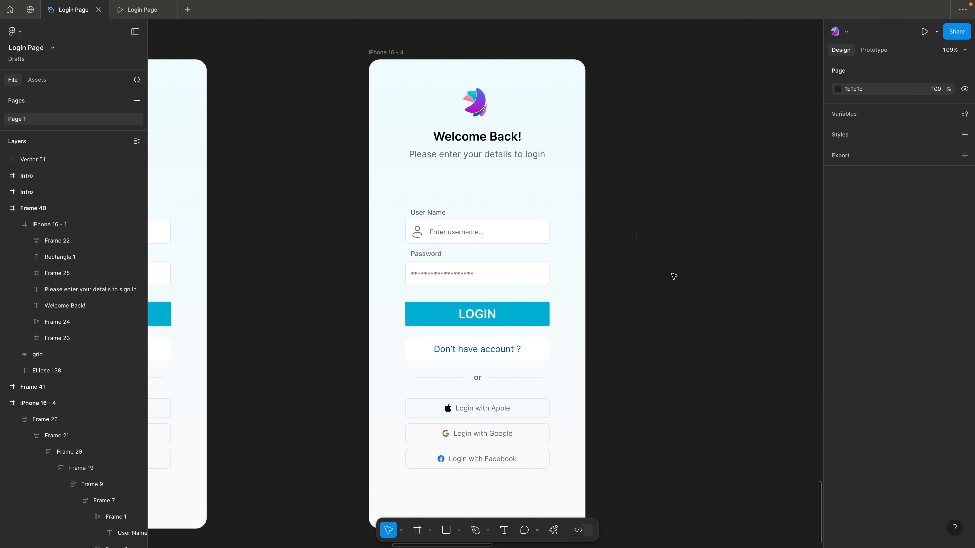
Move the vertical line into the User Name field as a divider between the person icon and the placeholder text
left_click_drag(637, 237, 523, 234)
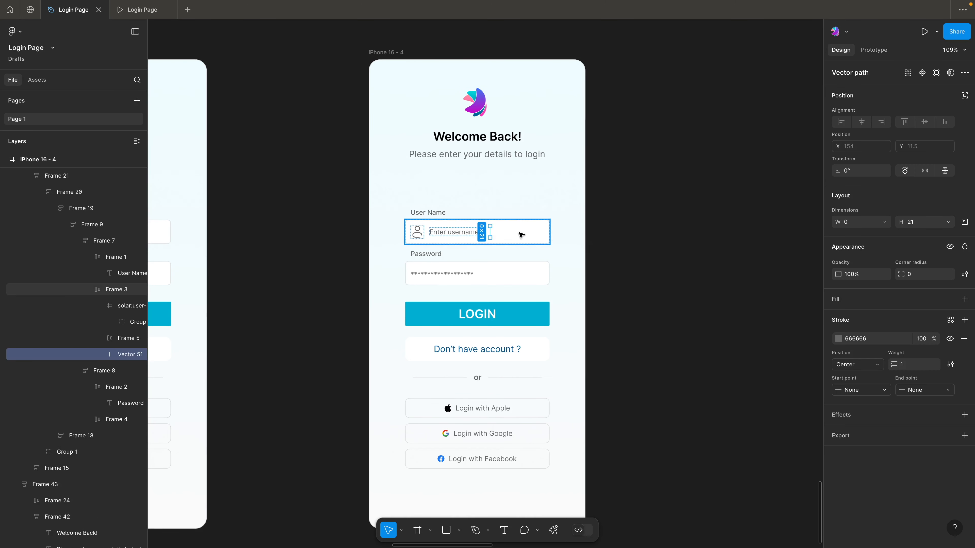
key("Escape")
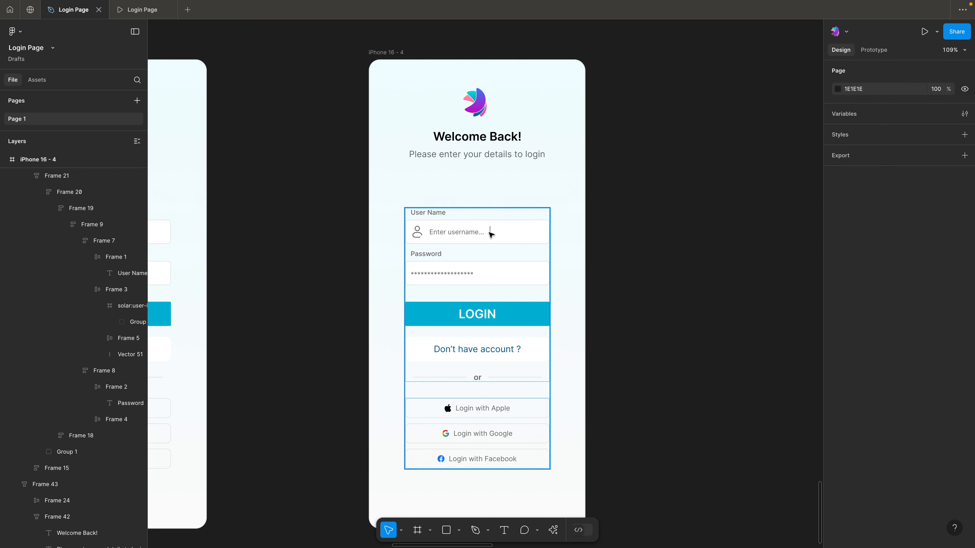
left_click(490, 231)
double_click(490, 232)
double_click(490, 231)
left_click_drag(490, 231, 430, 232)
left_click(332, 240)
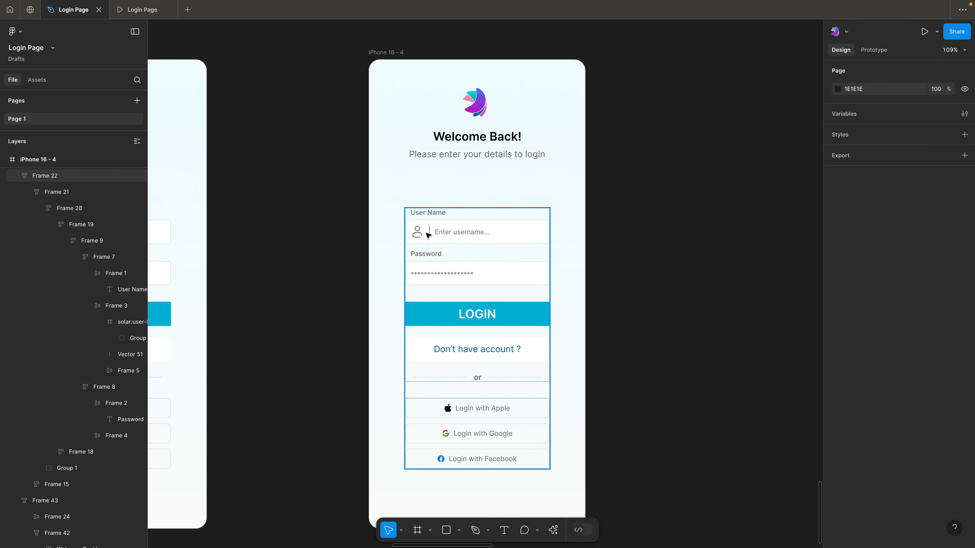
Lighten the User Name divider's stroke to DDDDDD, and give the Password field a password icon with a matching divider
scroll(428, 234, "up", 3)
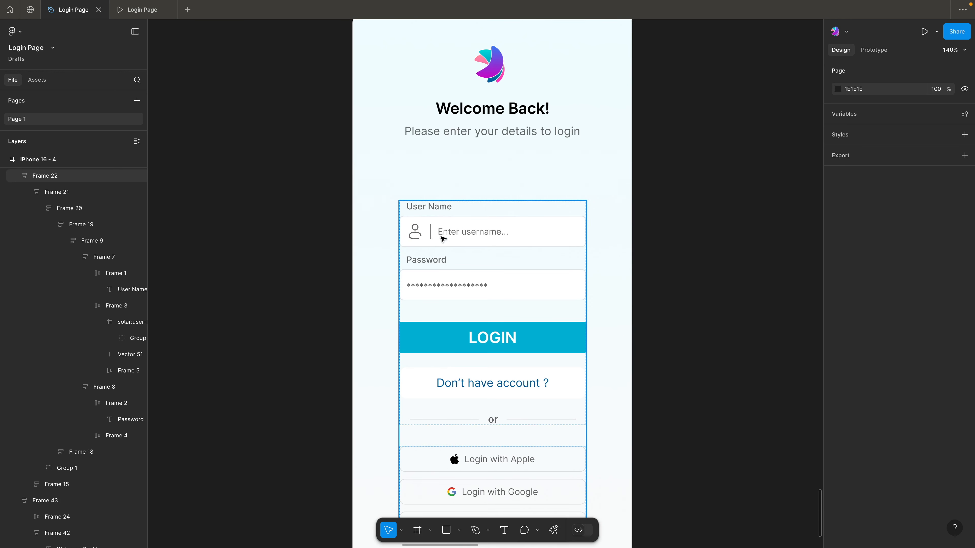
left_click(432, 232)
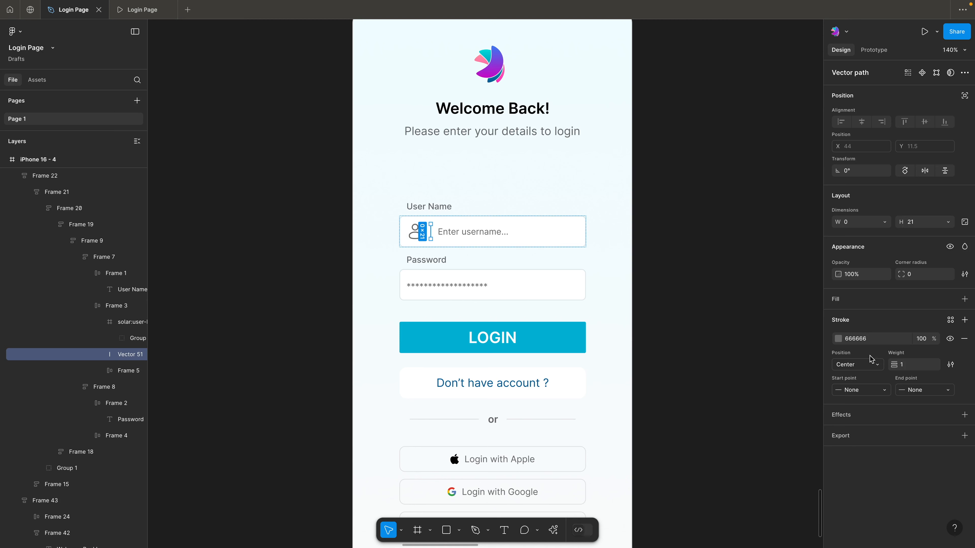
key("Escape")
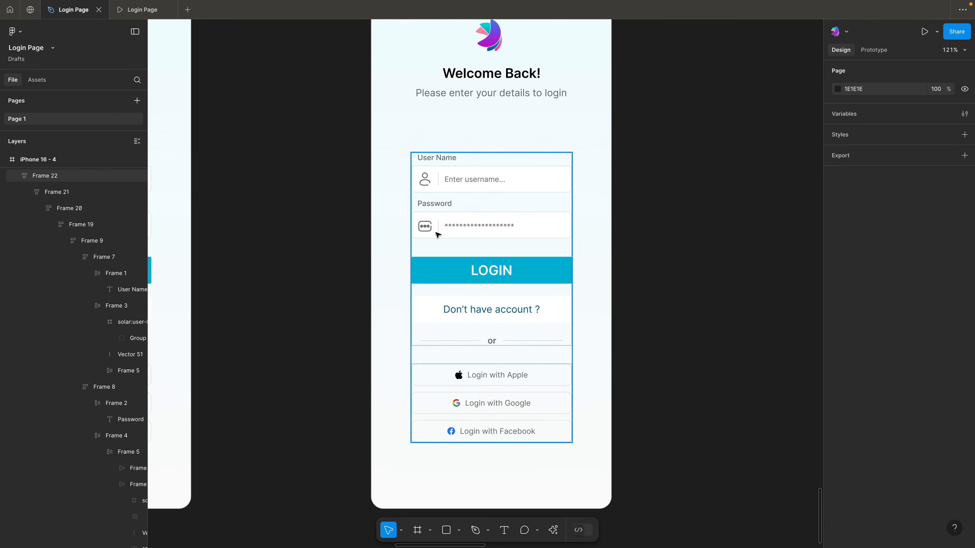
Set the vertical auto layout gap between the User Name and Password field groups to 18
double_click(442, 198)
double_click(441, 198)
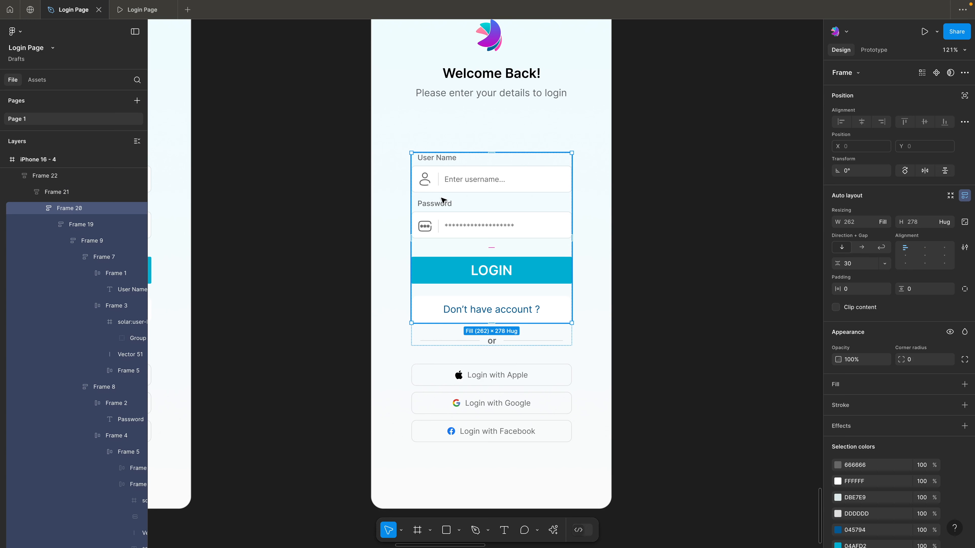
triple_click(442, 198)
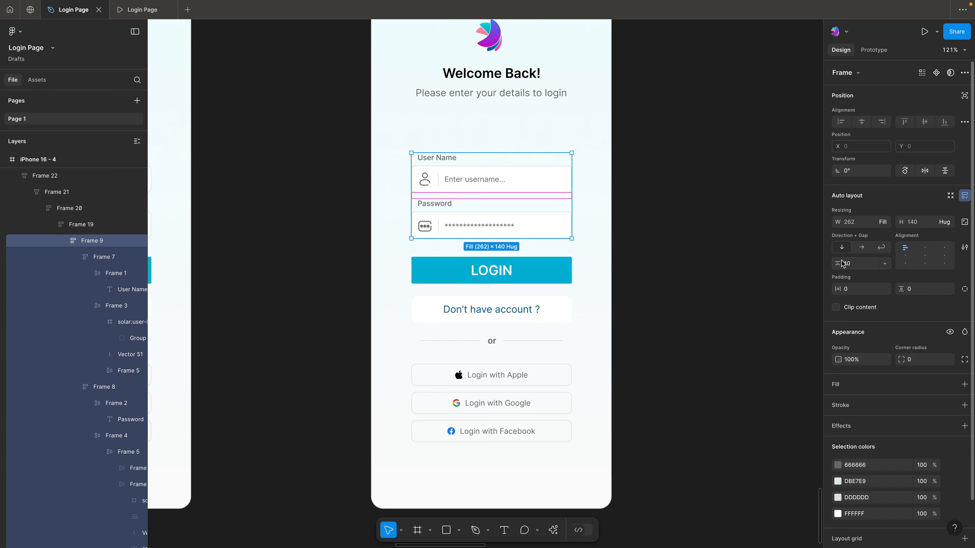
left_click(853, 266)
type("18")
key("Return")
left_click(693, 168)
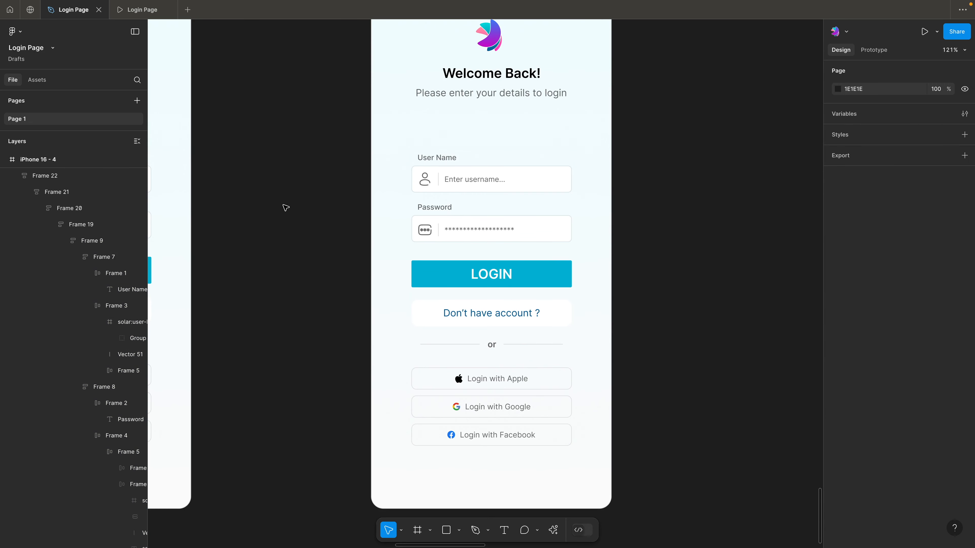
Compare the original and redesigned login screens, and check the corner radii of the LOGIN button and the User Name field
left_click_drag(272, 196, 629, 199)
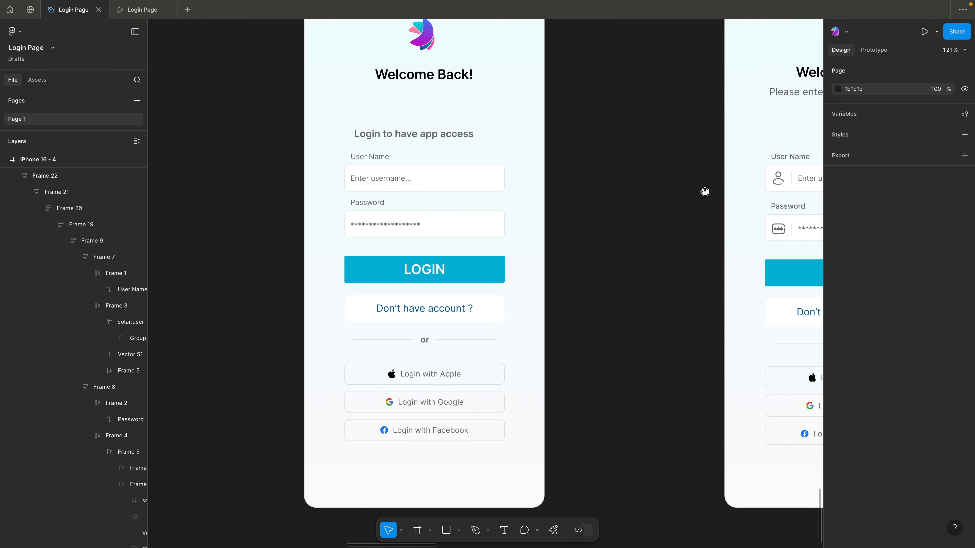
left_click_drag(703, 192, 376, 226)
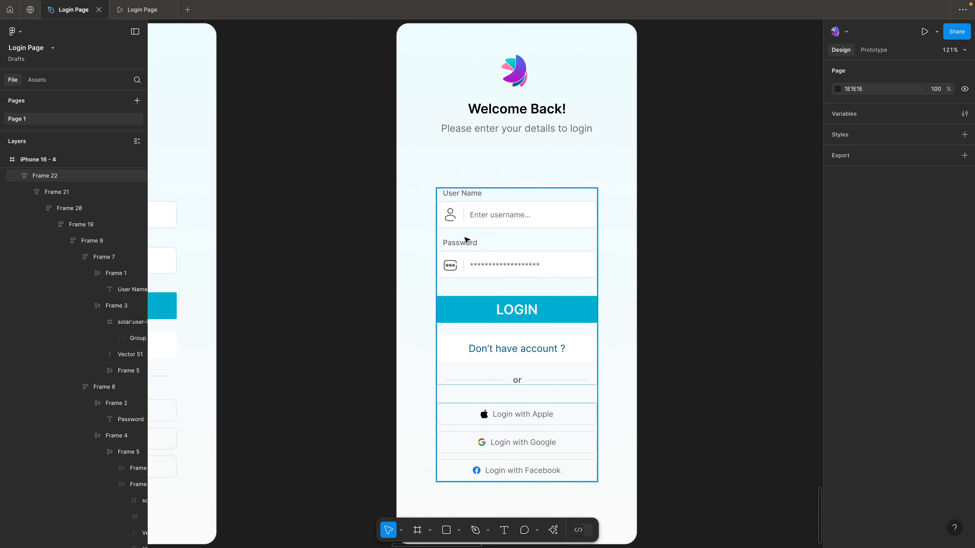
left_click_drag(364, 252, 432, 238)
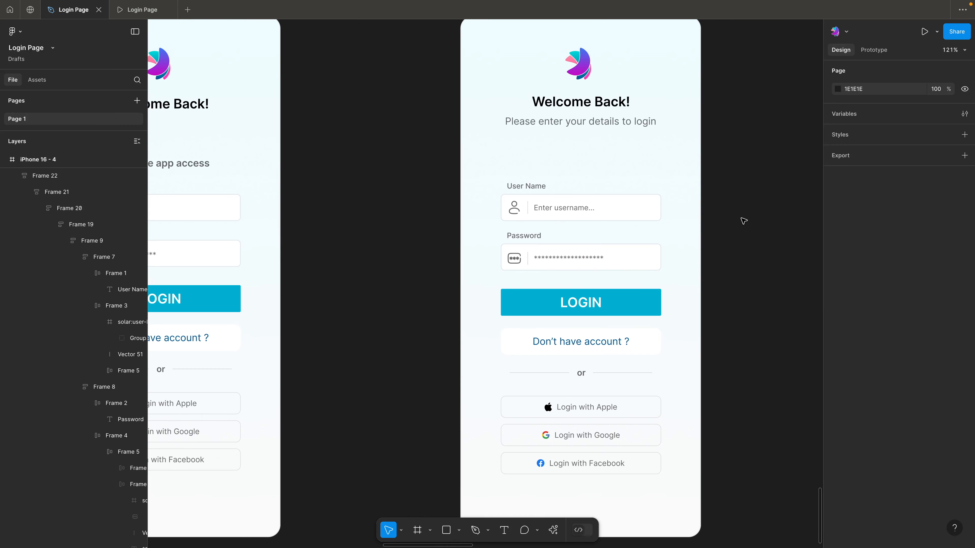
left_click_drag(741, 220, 681, 219)
left_click(572, 307)
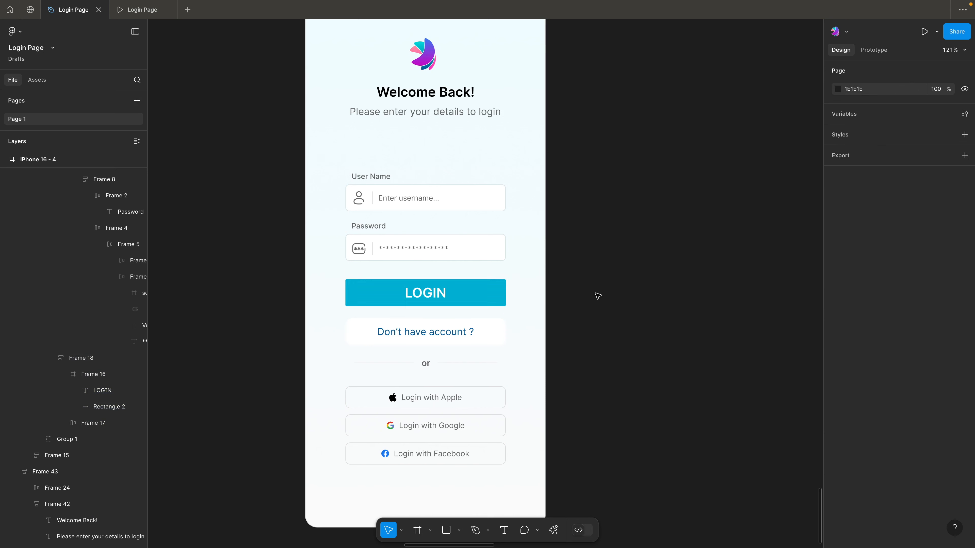
left_click(480, 301, "ctrl")
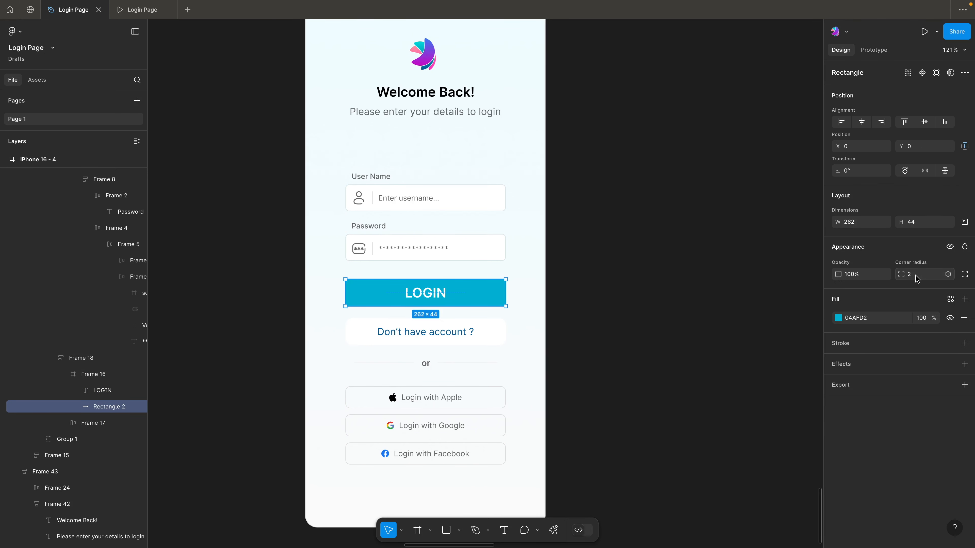
left_click(604, 279)
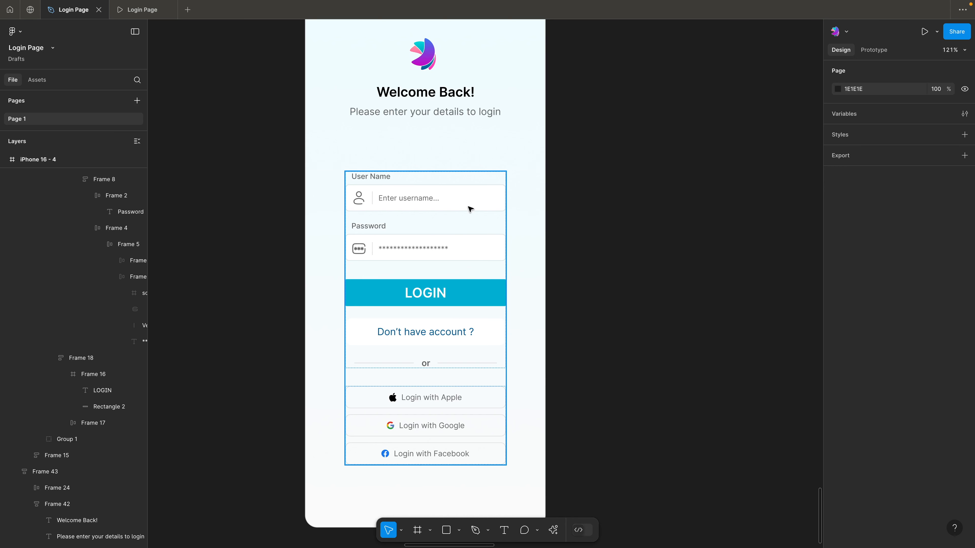
left_click(488, 300, "ctrl")
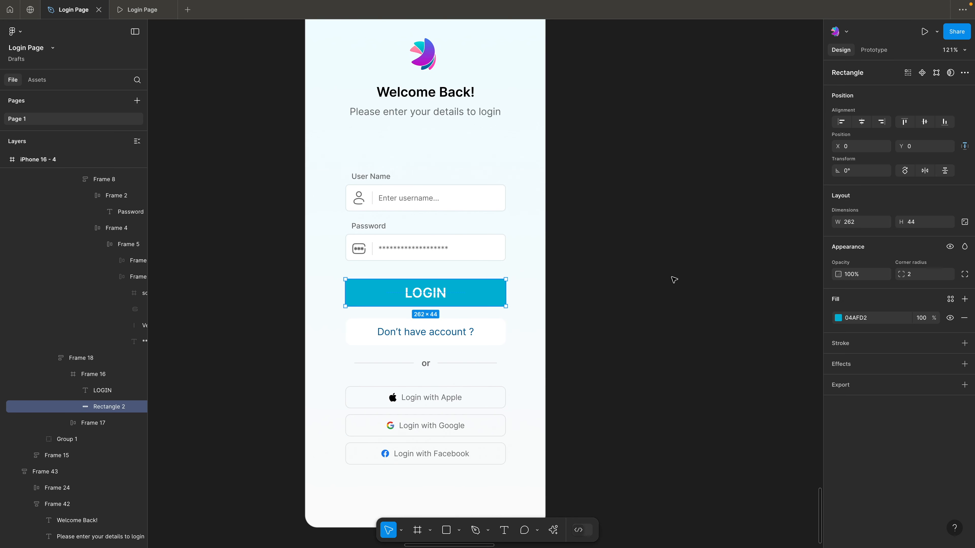
left_click(635, 278)
left_click(477, 204, "ctrl")
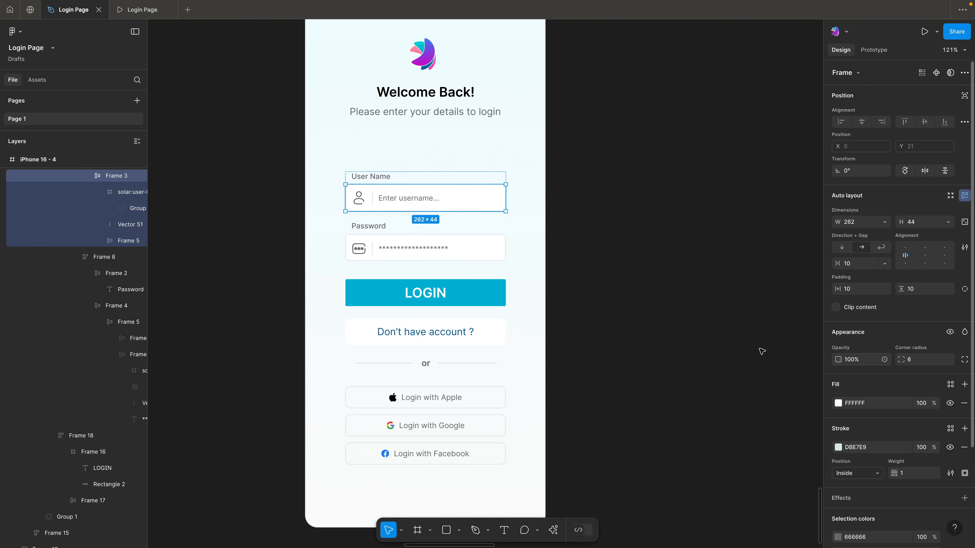
left_click(677, 233)
scroll(676, 233, "left", 2)
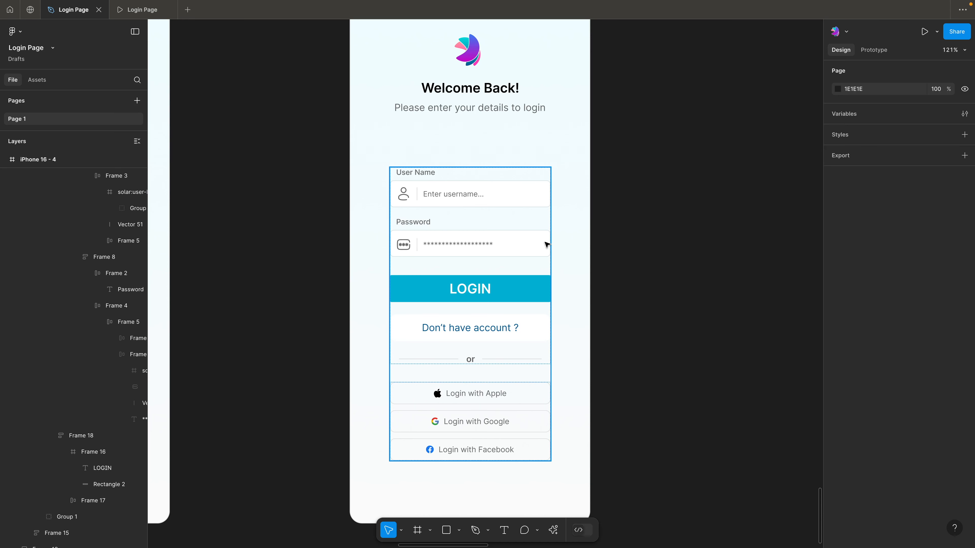
Check the Password field's corner radius and set the LOGIN button rectangle's corner radius to 6
left_click(548, 292, "ctrl")
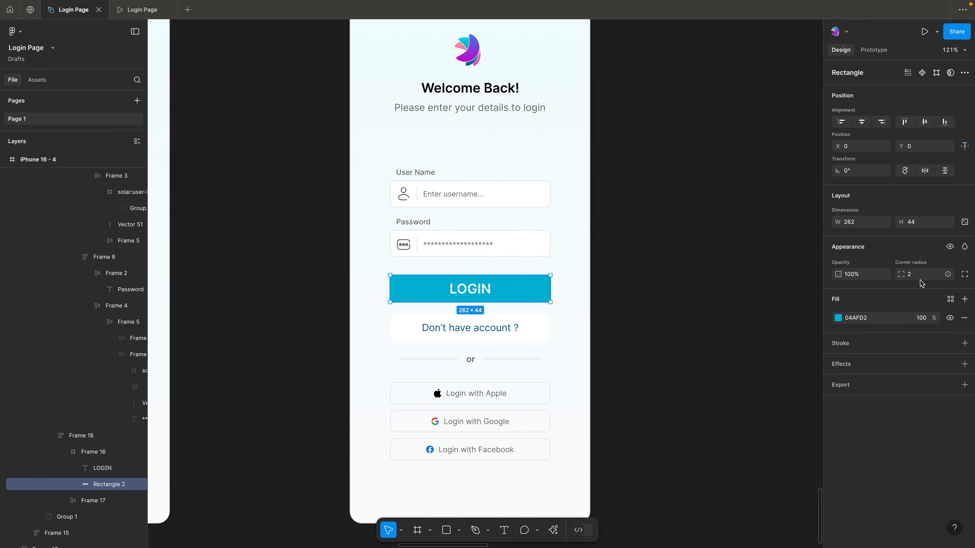
left_click(546, 243, "ctrl")
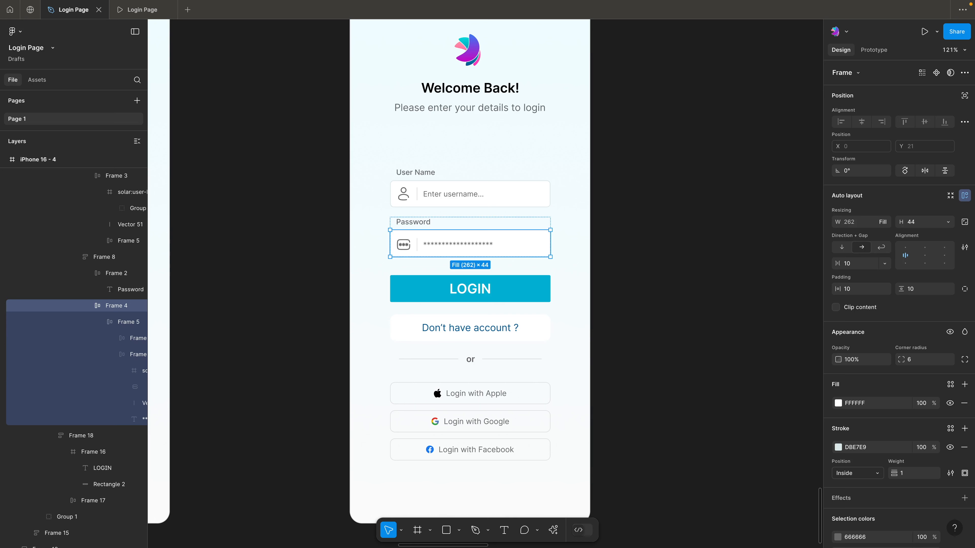
left_click(528, 293, "ctrl")
left_click(933, 277)
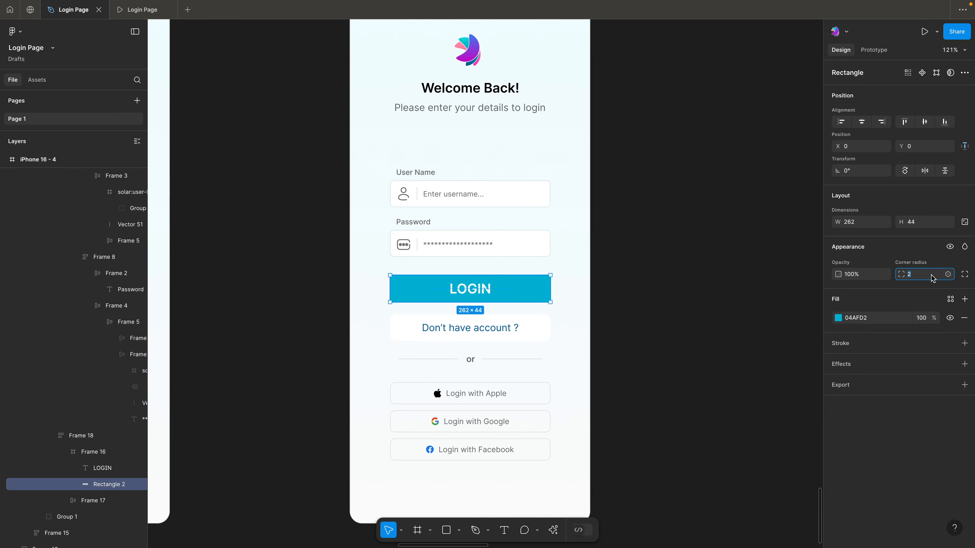
type("6")
key("Return")
left_click(649, 224)
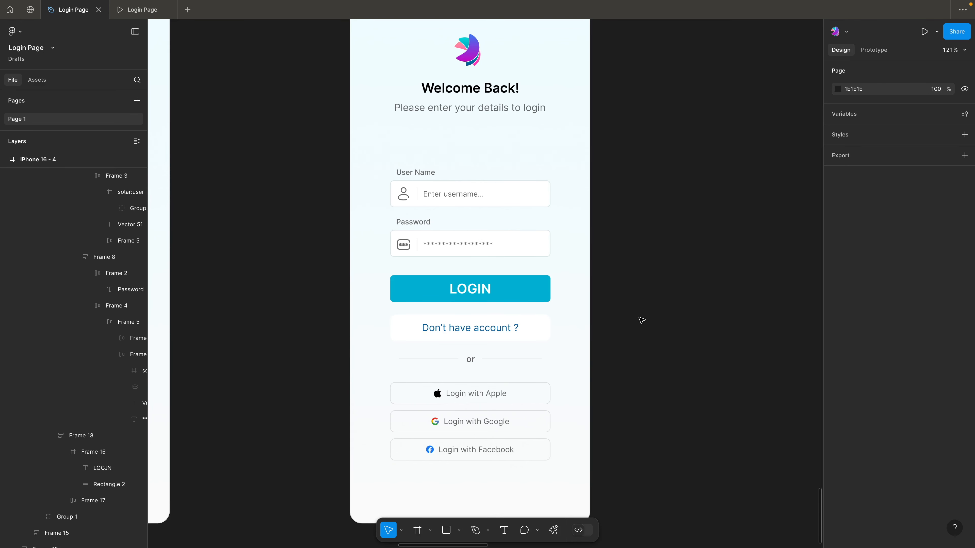
Add a DDDDDD stroke to the white button frame behind "Don't have account ?"
scroll(639, 318, "down", 3)
scroll(639, 317, "up", 2)
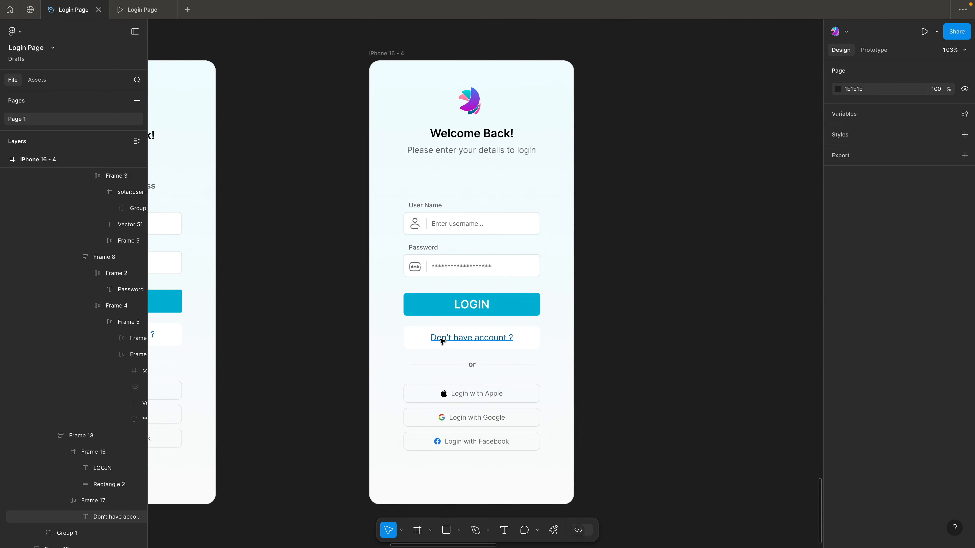
left_click(469, 339)
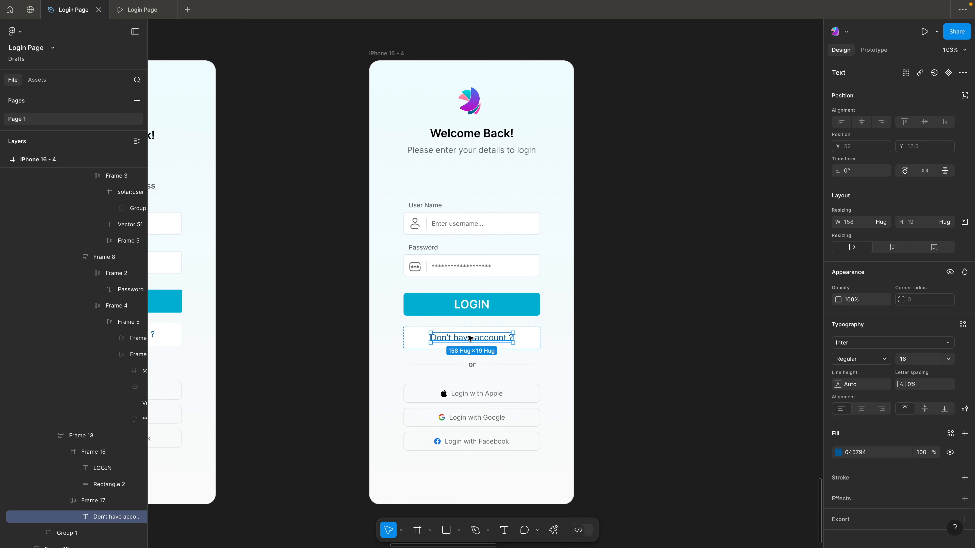
left_click(653, 333)
left_click(483, 342)
key("Escape")
left_click(529, 338)
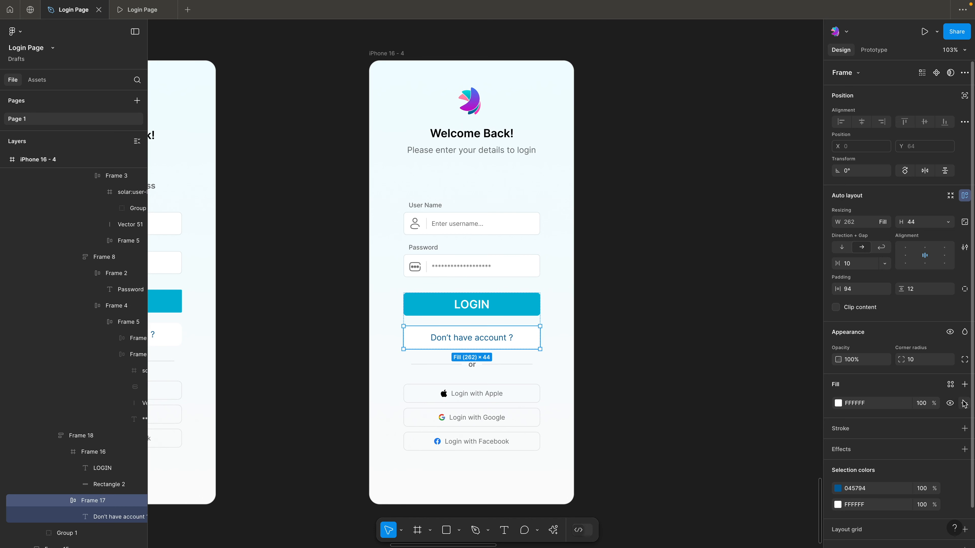
left_click(842, 429)
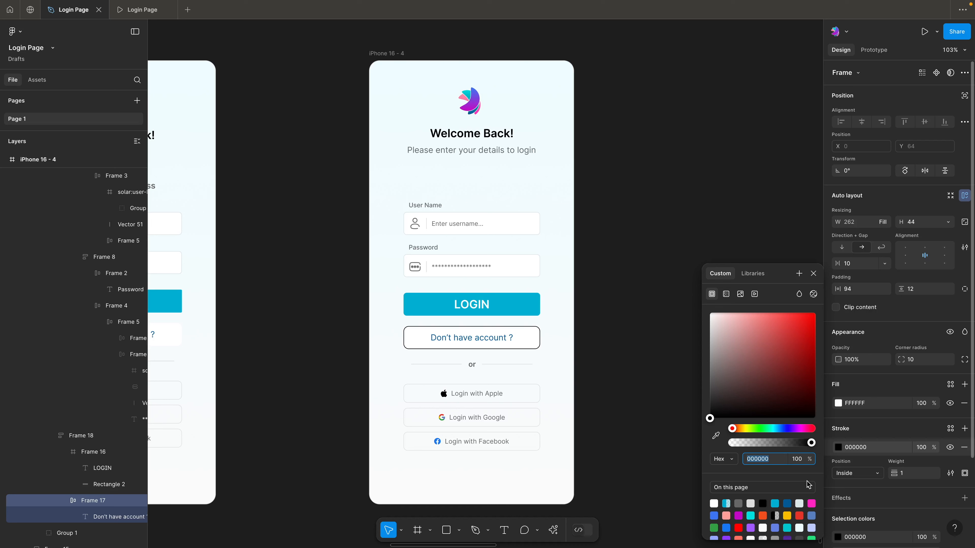
type("d")
key("Return")
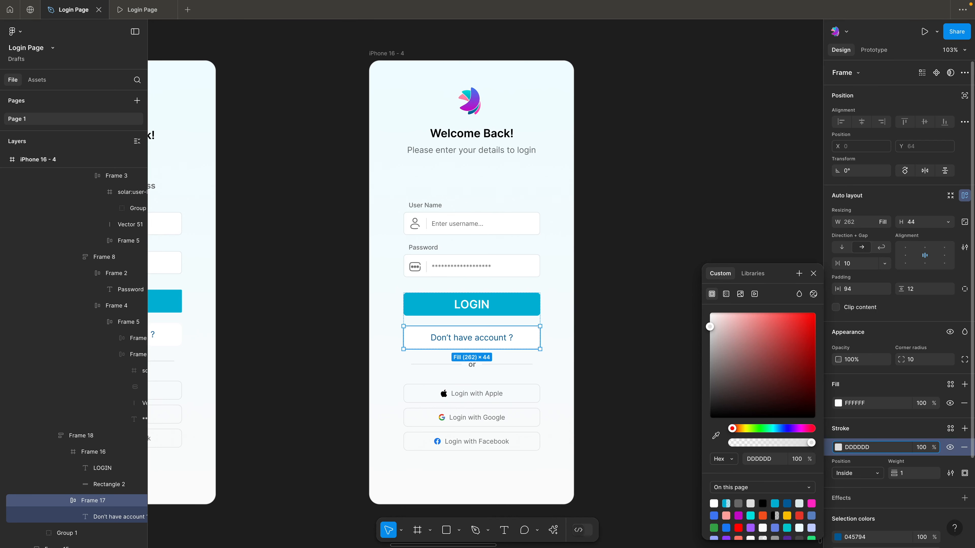
left_click(605, 264)
Set the corner radius of the "Don't have account ?" button frame to 6
scroll(605, 264, "down", 2)
scroll(606, 264, "up", 2)
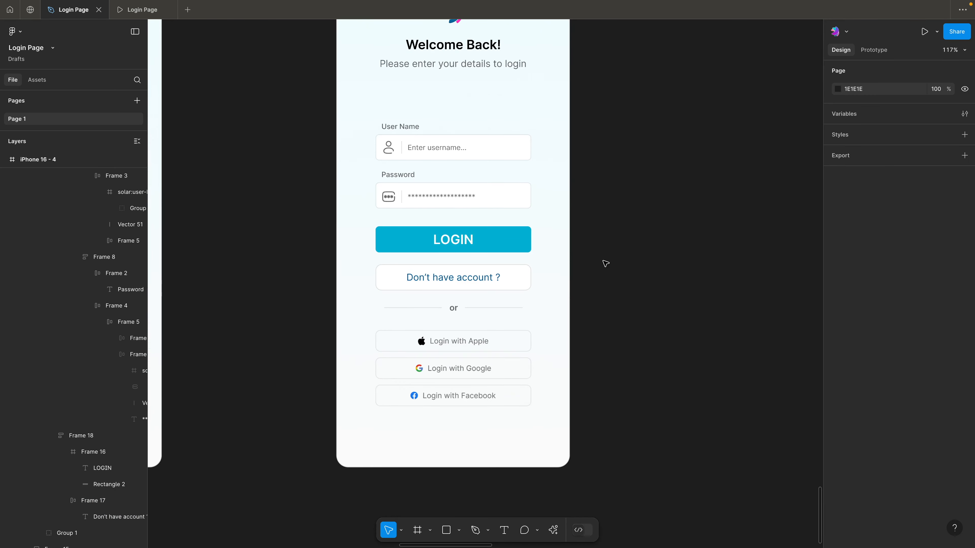
left_click(529, 277)
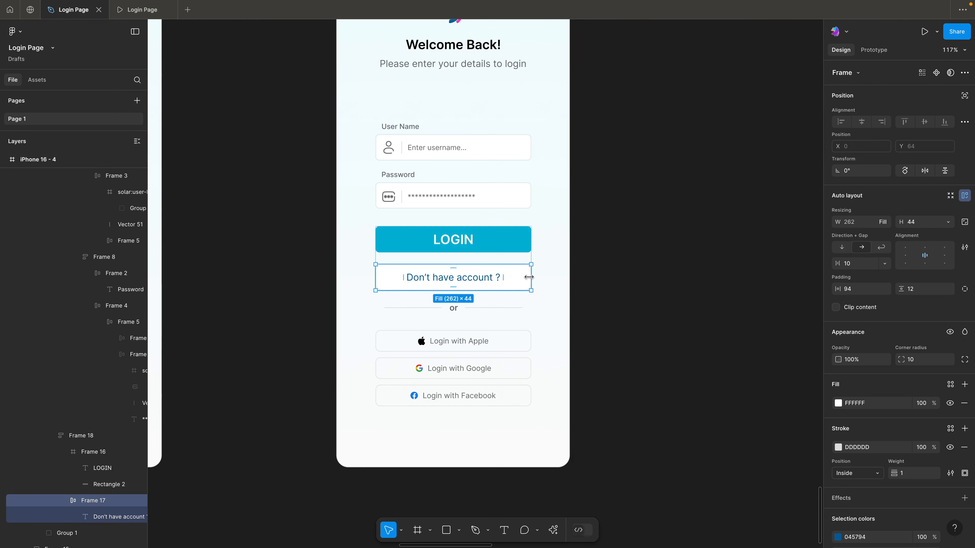
left_click(913, 363)
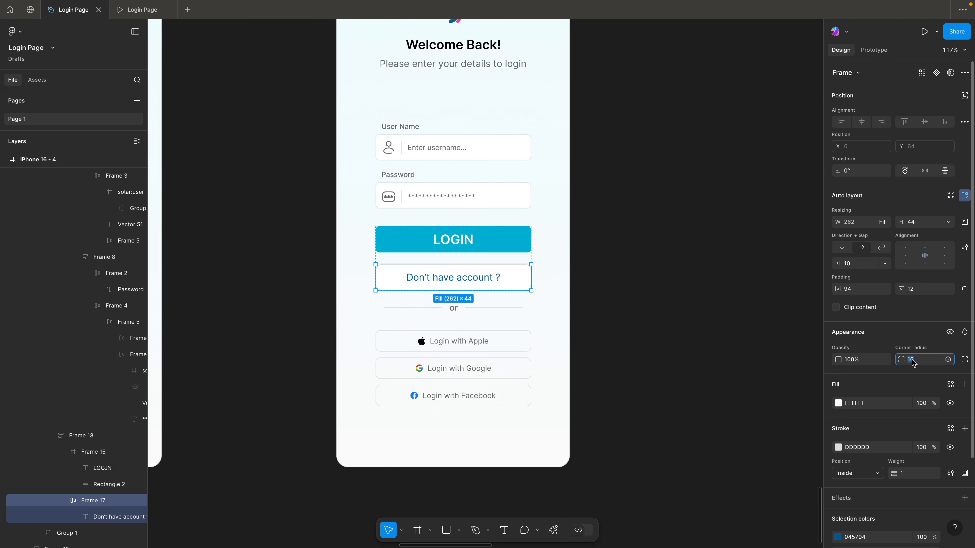
type("6")
key("Return")
left_click(728, 329)
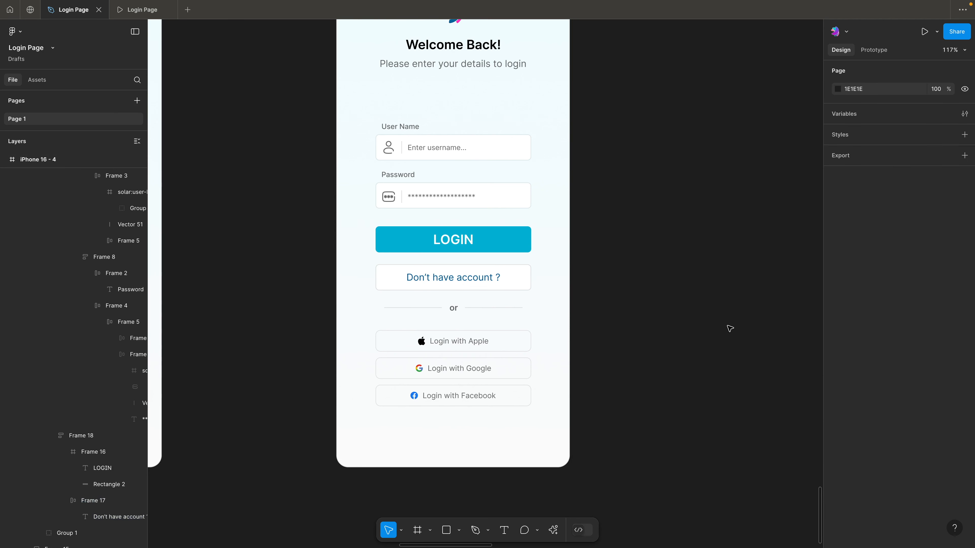
Change the "Don't have account ?" text fill to 666666
left_click(464, 282)
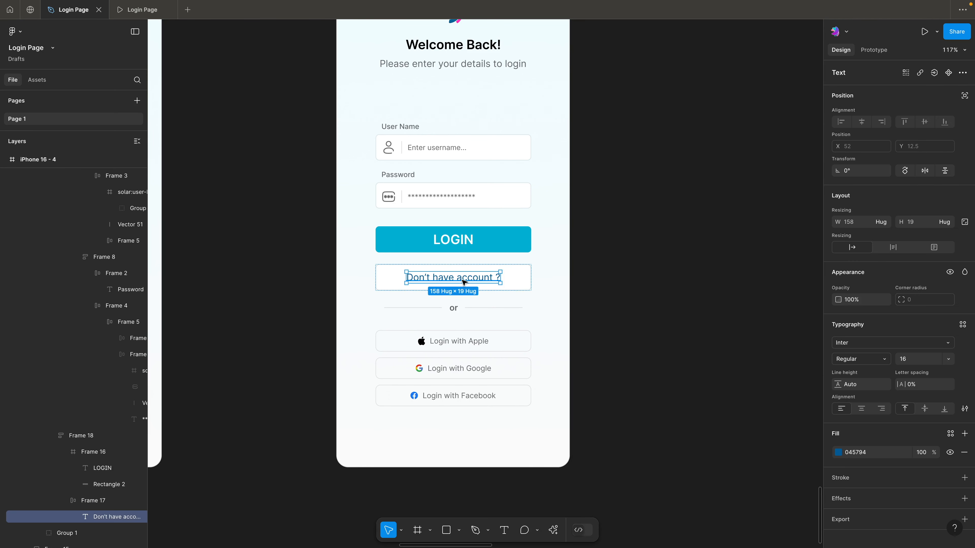
left_click(840, 453)
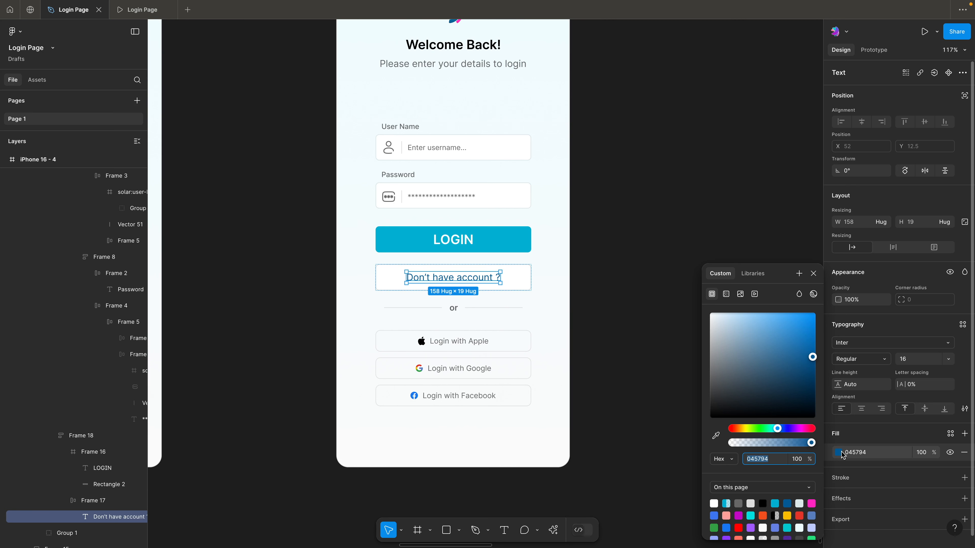
type("666666")
key("Return")
key("Escape")
key("Escape")
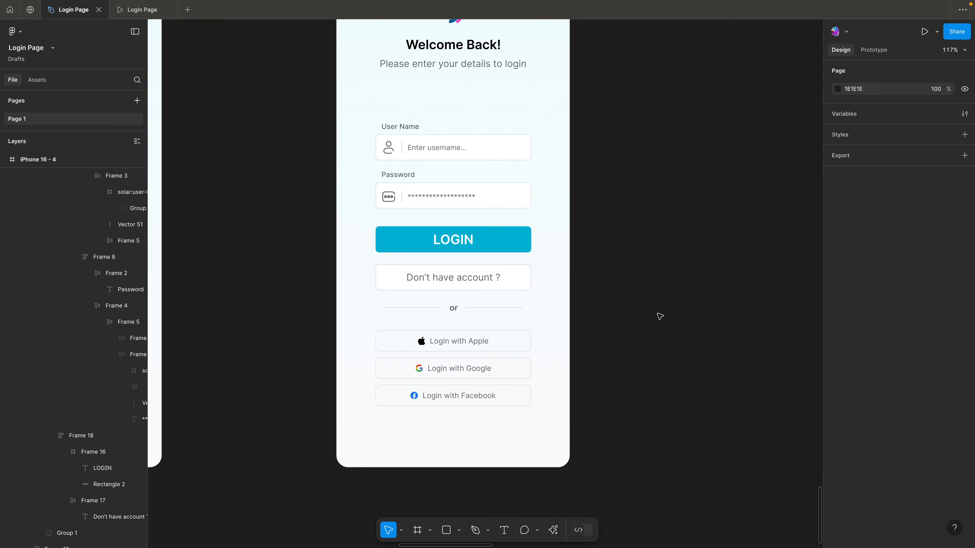
Draw a small square frame about 16 by 16 px on the empty canvas beside the redesigned phone screen
scroll(627, 312, "up", 2)
scroll(627, 312, "up", 2)
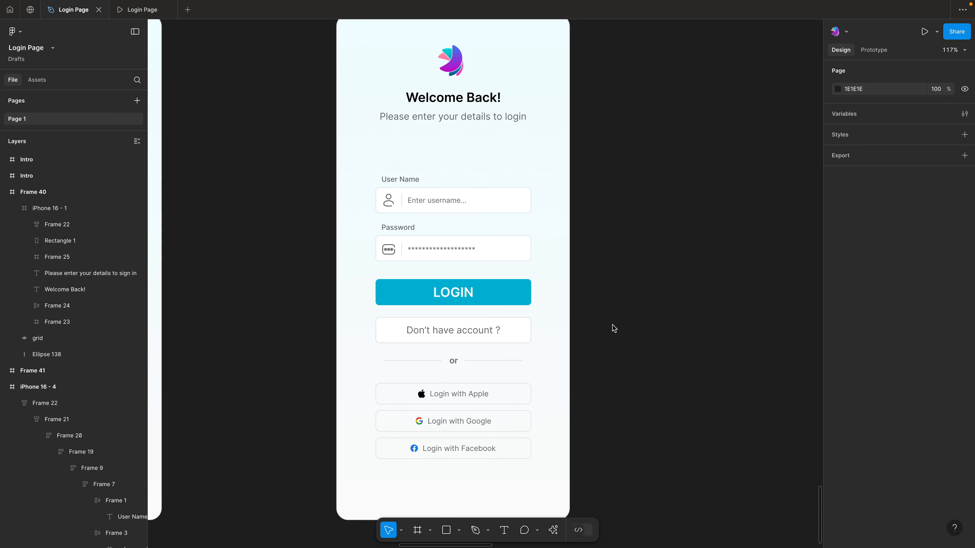
key("f")
left_click_drag(616, 302, 628, 311)
left_click(644, 285)
left_click(623, 305)
left_click(662, 292)
Add the text "Remember Me" on the canvas and line it up beside the small square
key("t")
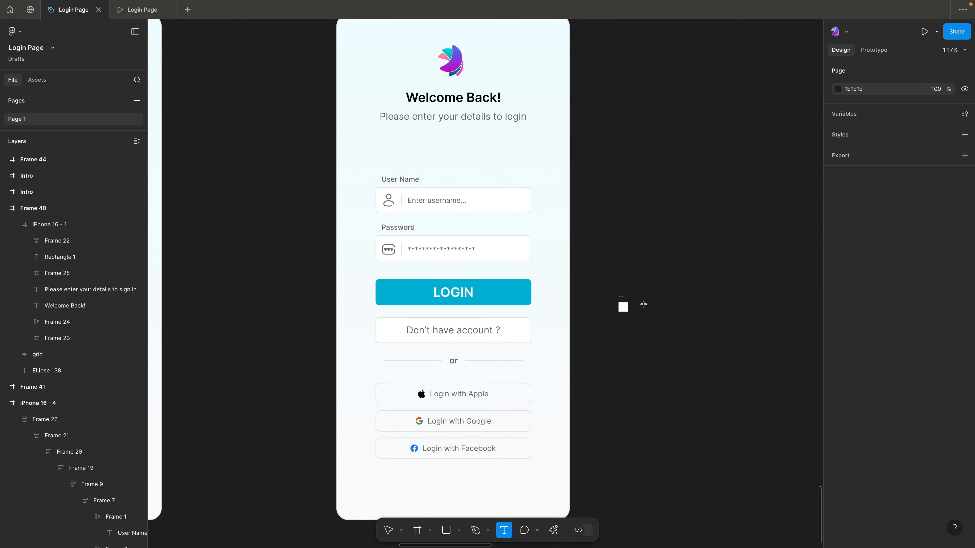
left_click(644, 305)
type("Remember Me")
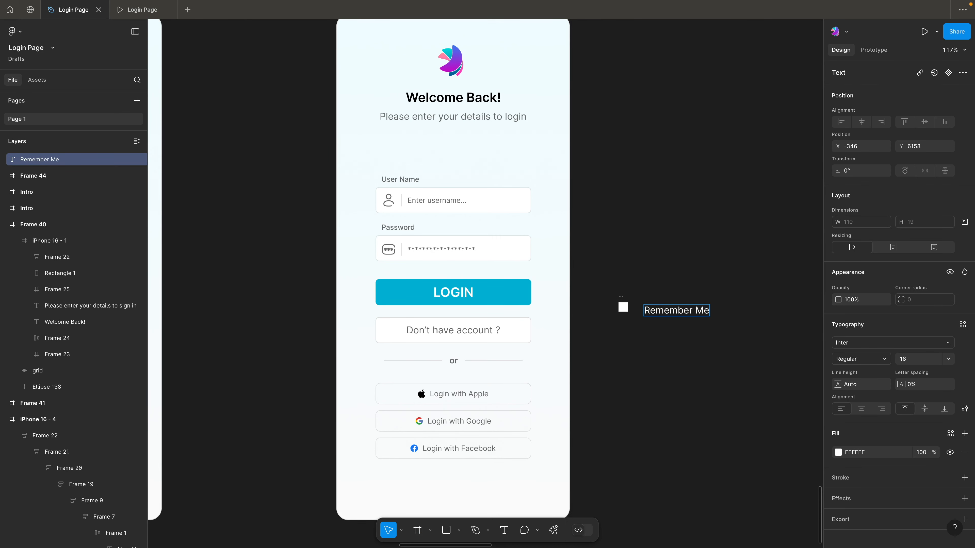
key("Escape")
left_click_drag(679, 312, 673, 308)
key("Escape")
Wrap the "Remember Me" text in an auto layout frame
left_click(622, 301)
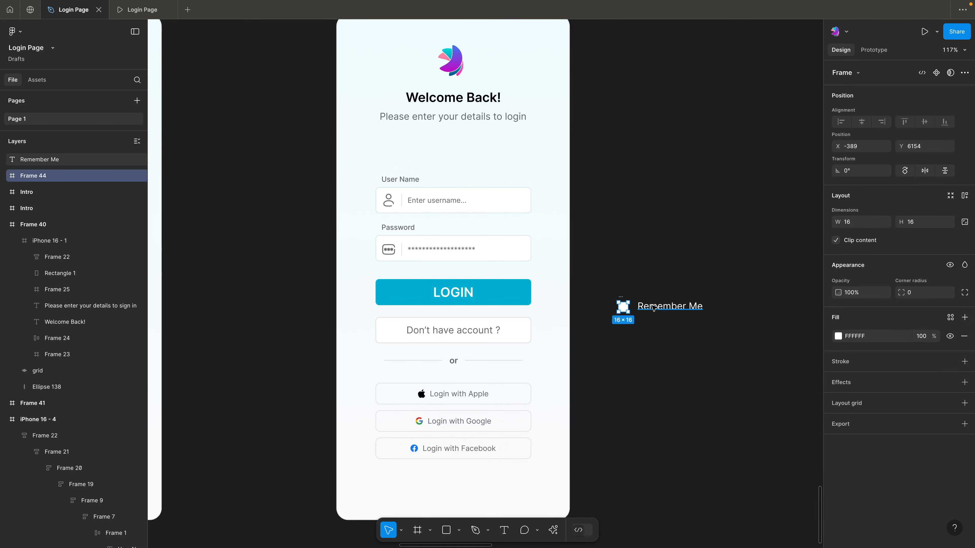
left_click(656, 309)
key("shift+a")
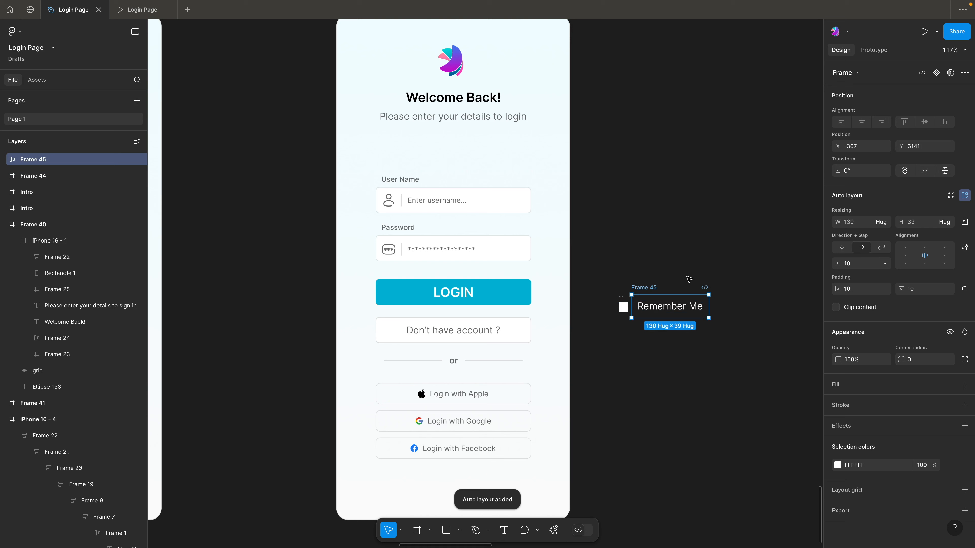
key("Escape")
Set the small checkbox square's corner radius to 2
left_click(622, 297)
left_click(920, 294)
type("2")
key("Return")
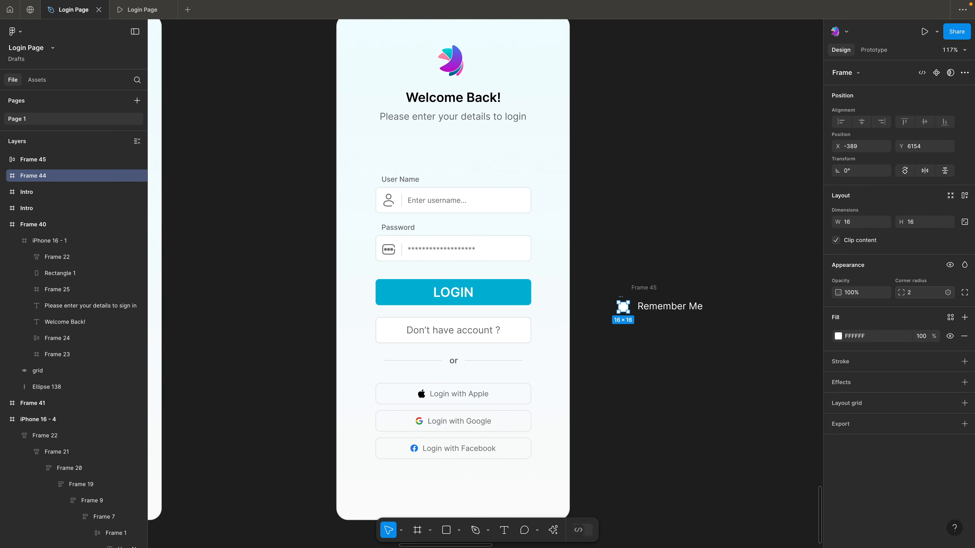
left_click(716, 360)
Move the checkbox square slightly away from the text and add a 1 px inside stroke with the hex value 6
left_click_drag(621, 299, 614, 299)
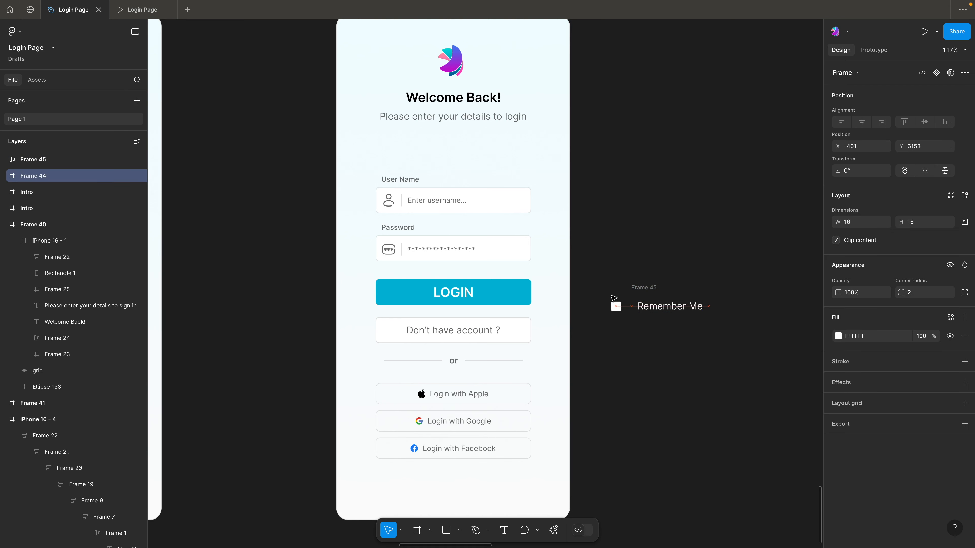
left_click(852, 363)
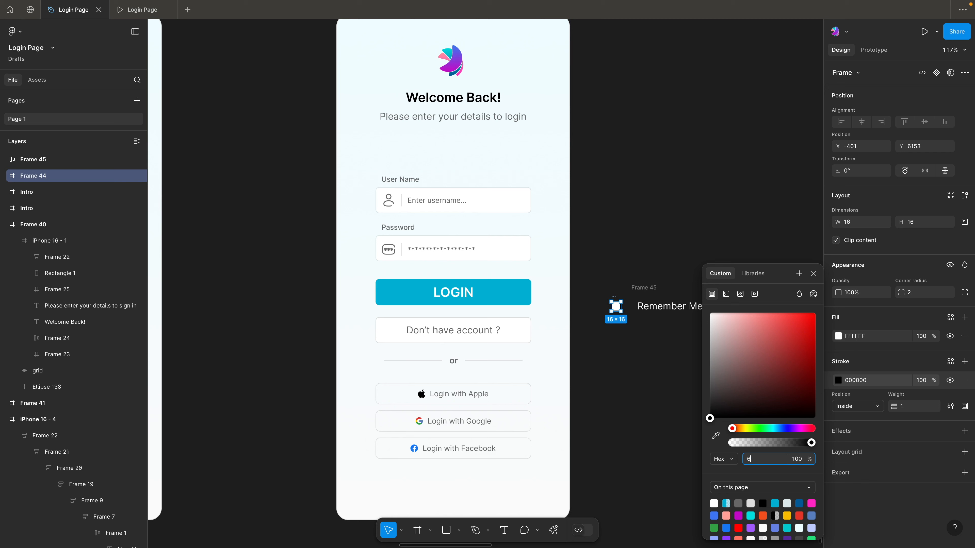
left_click(606, 379)
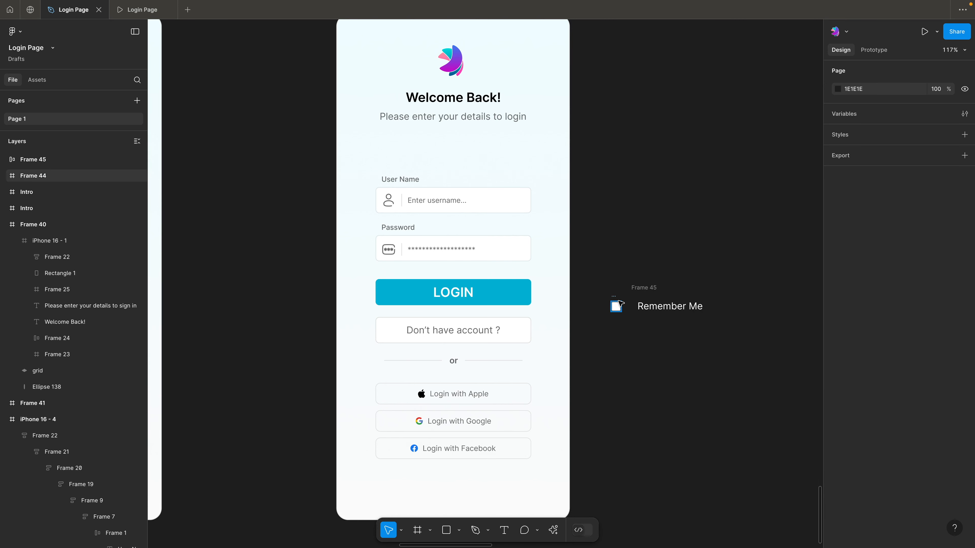
Move the checkbox square into the "Remember Me" auto layout frame, in front of the text
left_click(639, 290)
left_click_drag(618, 299, 638, 305)
left_click(721, 251)
left_click_drag(721, 252, 638, 260)
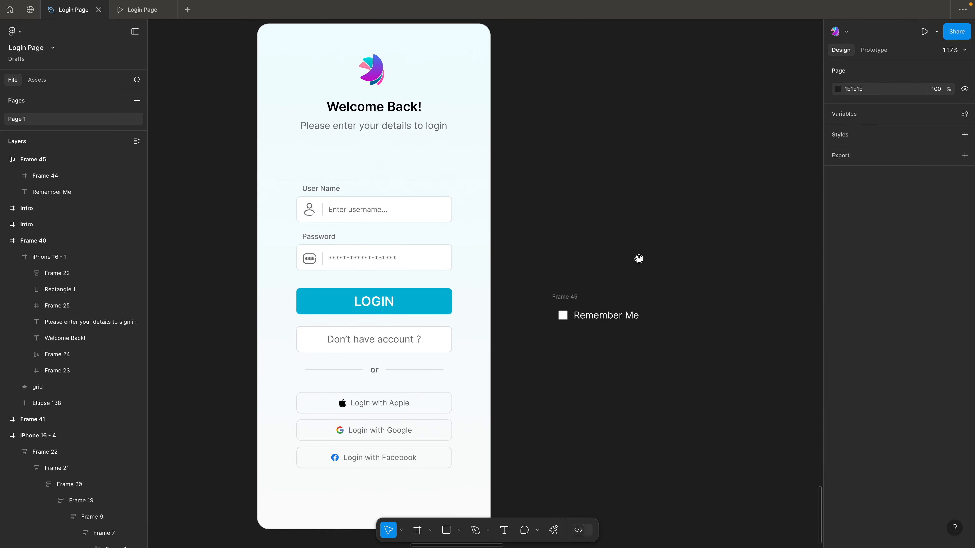
left_click(575, 296)
left_click(587, 275)
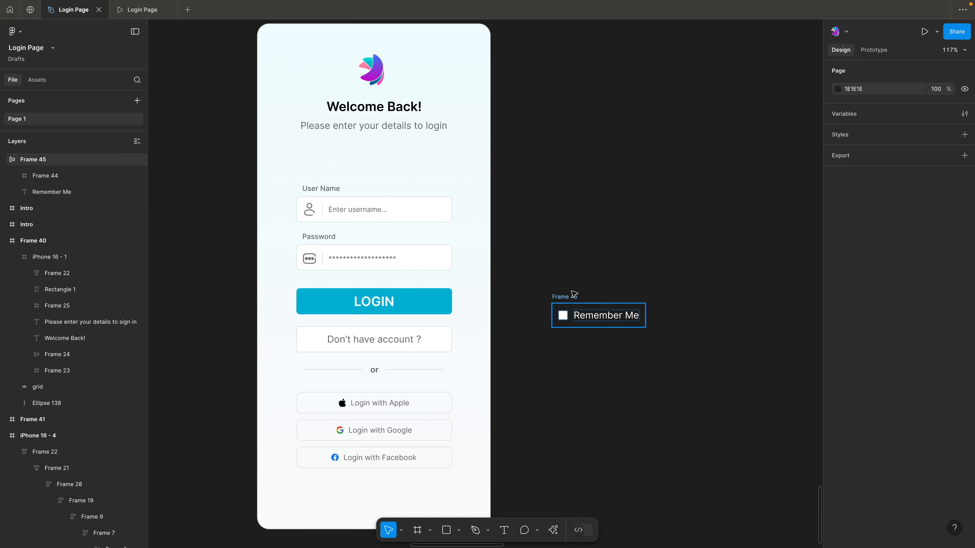
Recolor the "Remember Me" text to 666666 and place its checkbox frame between the Password field and the LOGIN button
left_click(590, 317)
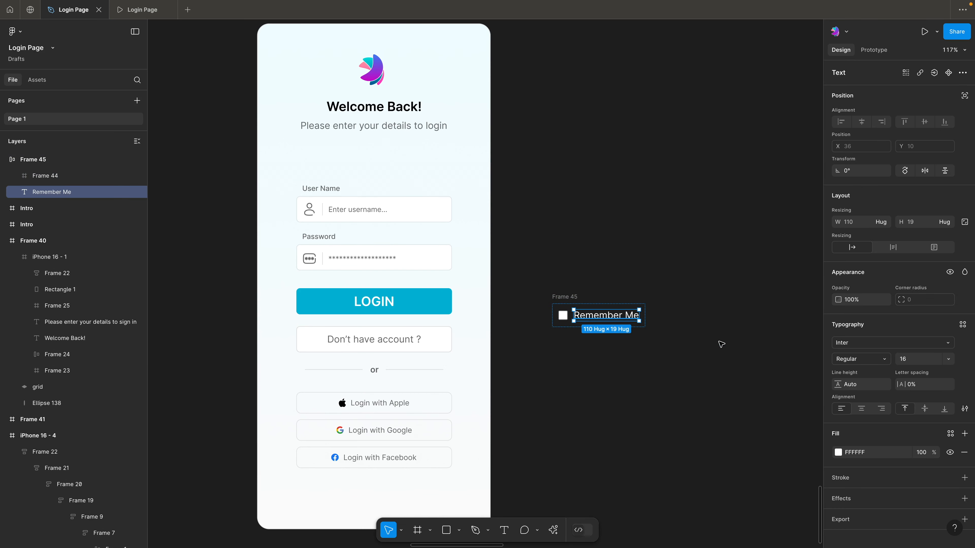
left_click(638, 360)
left_click_drag(575, 296, 363, 273)
left_click(524, 282)
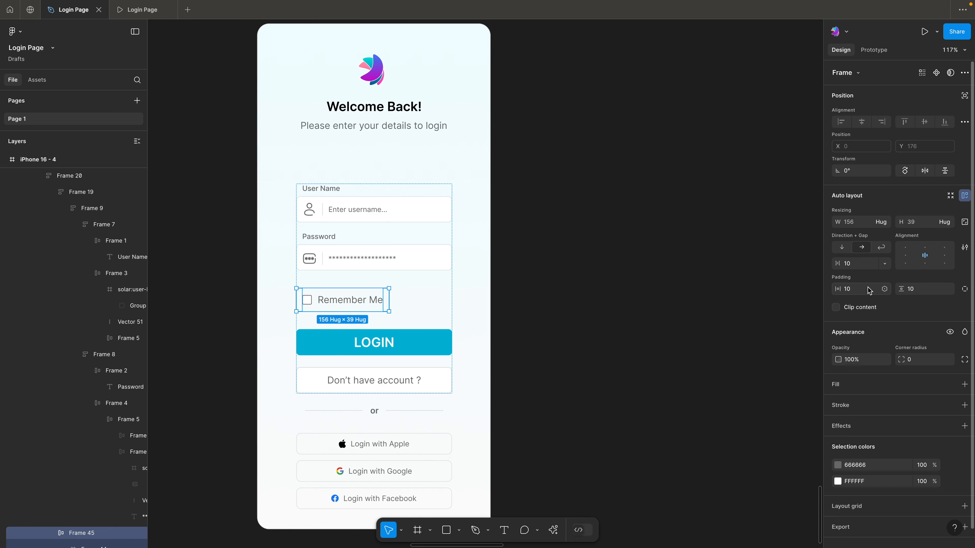
Set the vertical padding of the "Remember Me" auto layout frame to 0
left_click(921, 292)
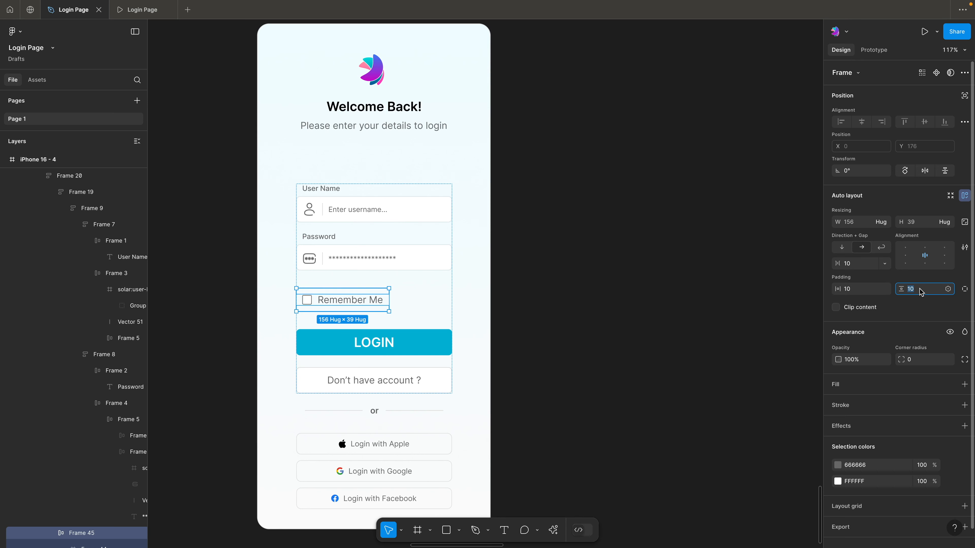
type("0")
key("Return")
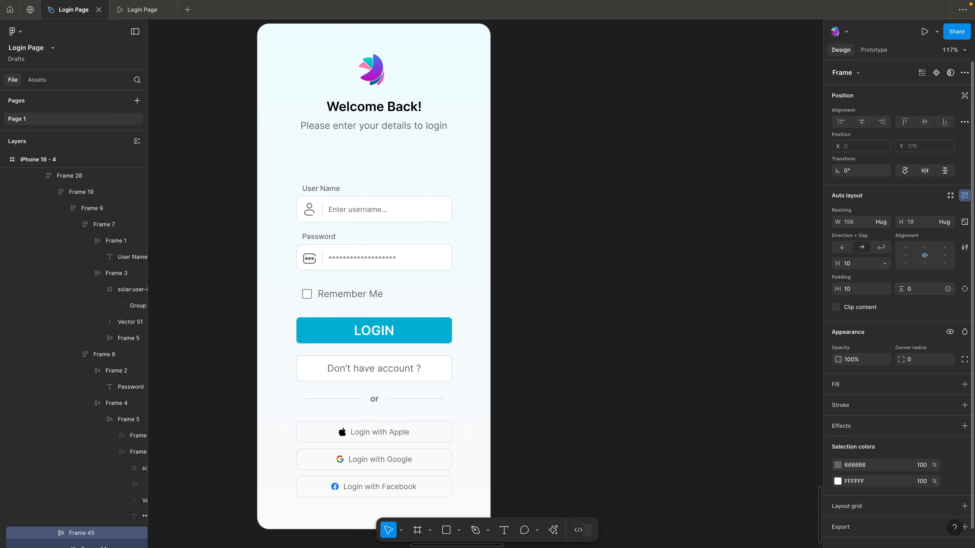
left_click(587, 326)
Delete the text labels from the Apple, Google and Facebook login buttons, keeping only their icons
scroll(588, 326, "down", 3)
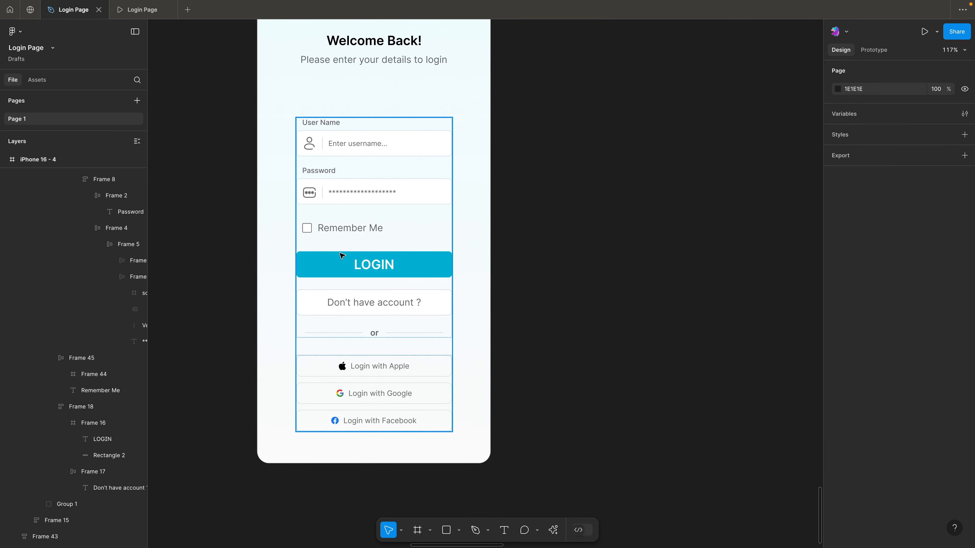
scroll(341, 256, "left", 2)
scroll(342, 255, "up", 1)
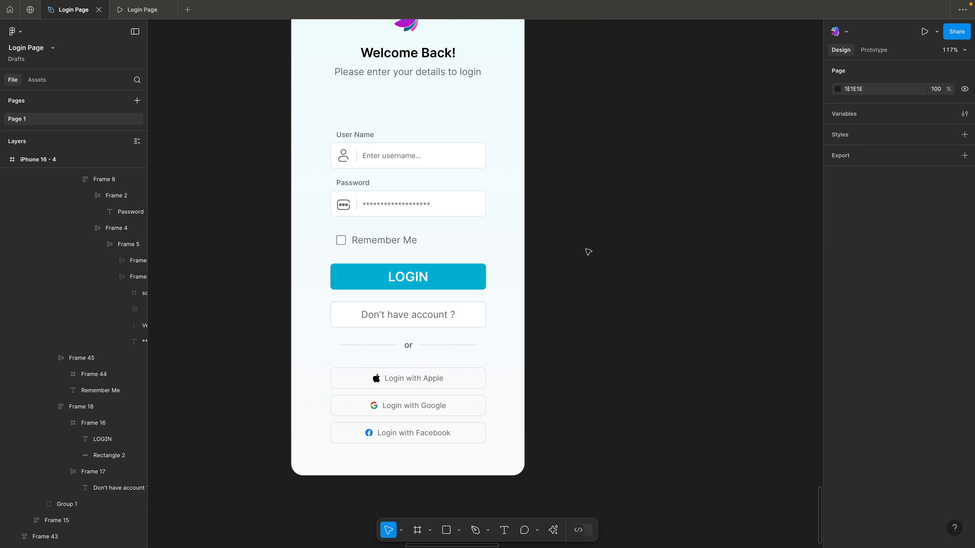
scroll(589, 252, "up", 1)
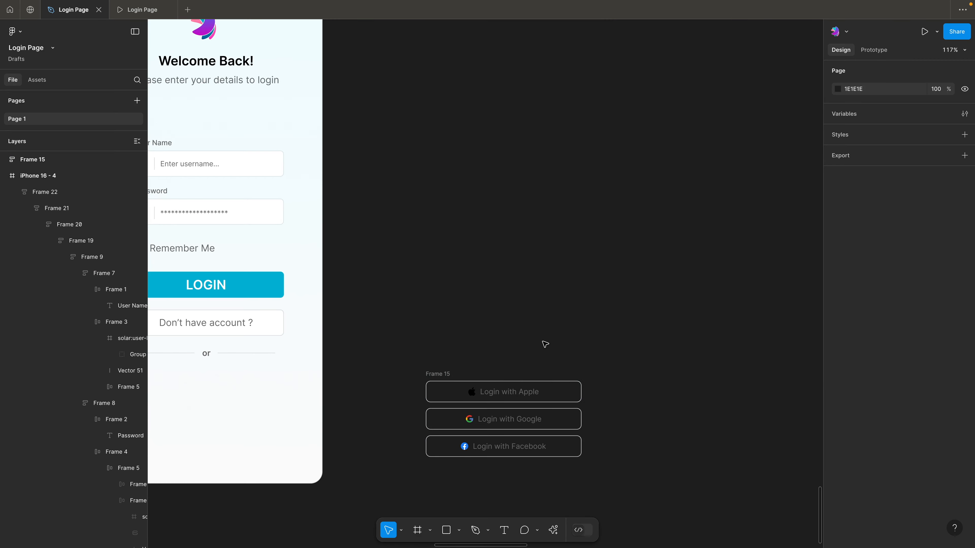
double_click(509, 392)
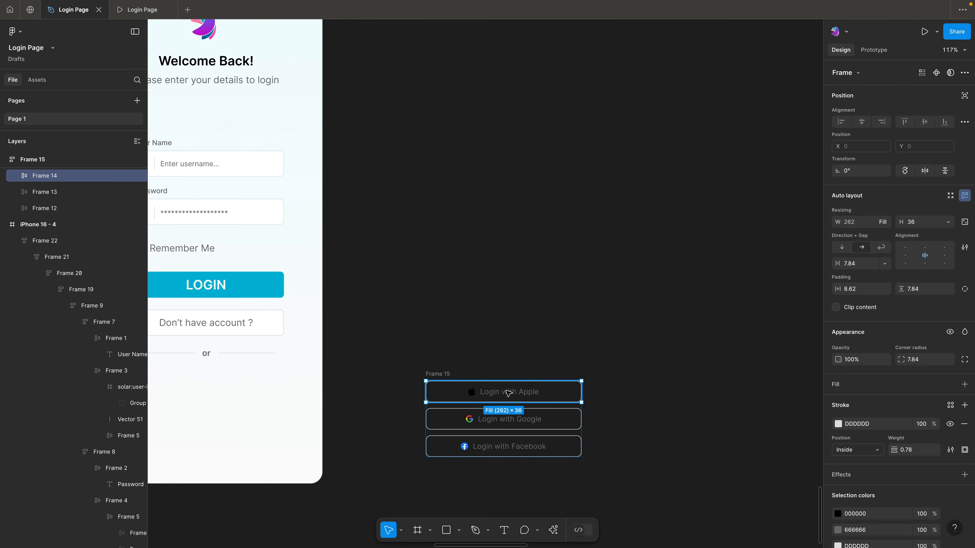
double_click(509, 392)
key("Delete")
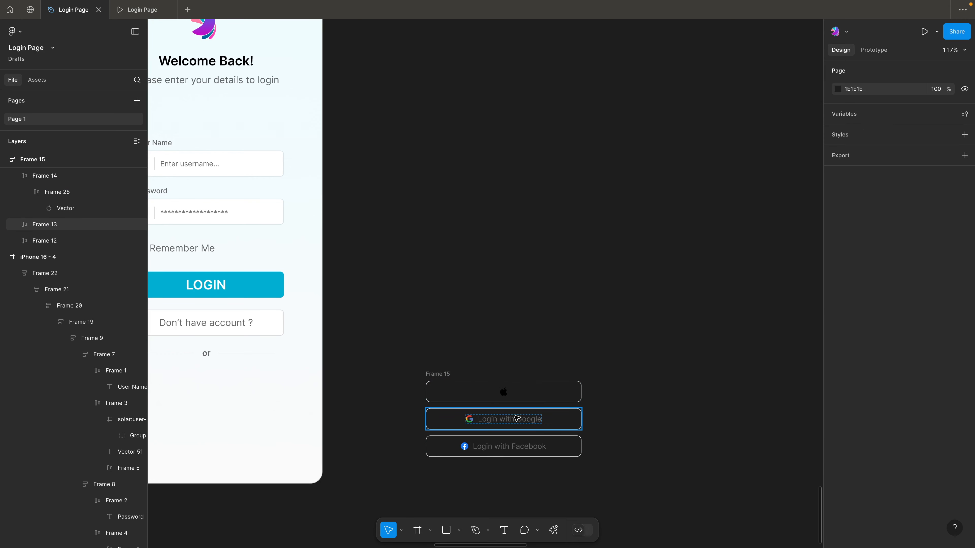
double_click(517, 418)
double_click(516, 418)
key("Delete")
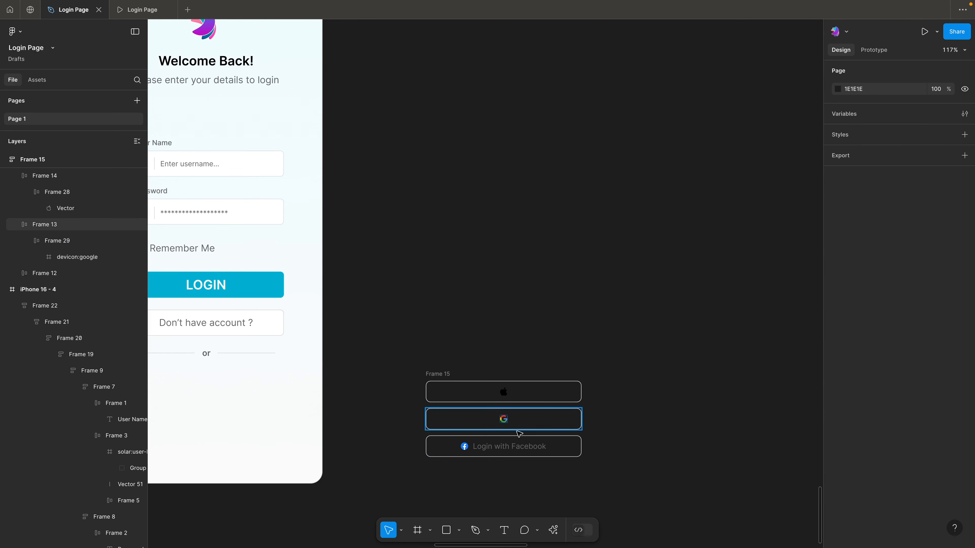
double_click(525, 450)
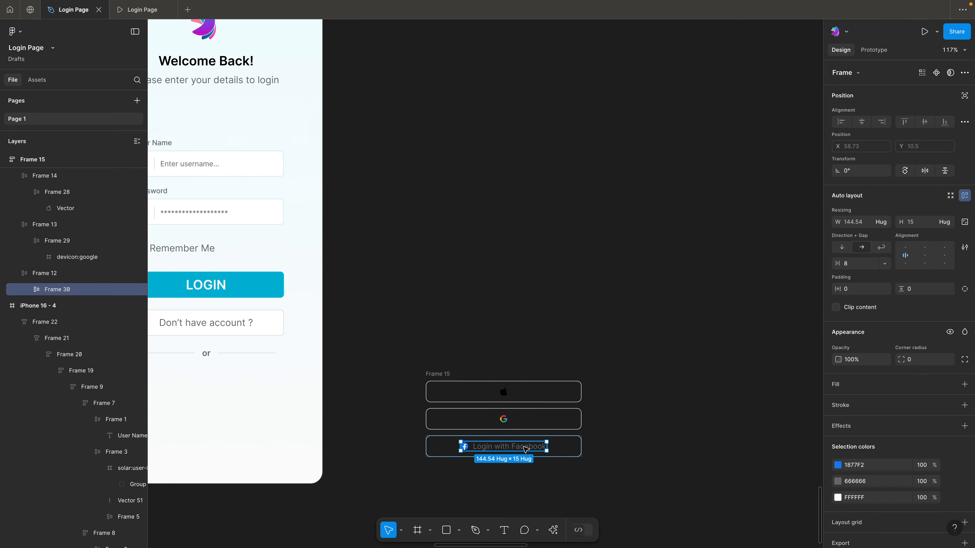
double_click(526, 450)
key("Delete")
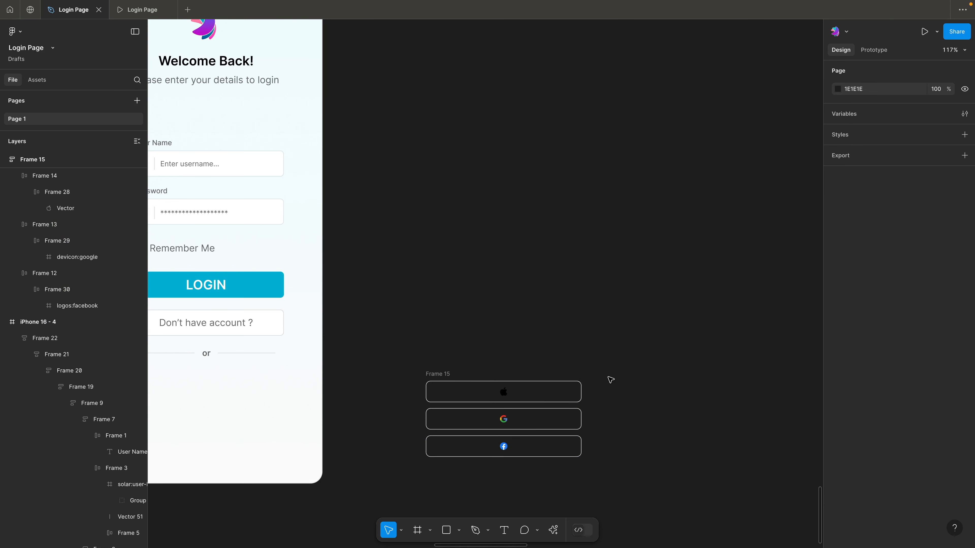
Narrow the Apple, Google and Facebook buttons to a width of 40 each
left_click(576, 392)
left_click_drag(584, 393, 452, 395)
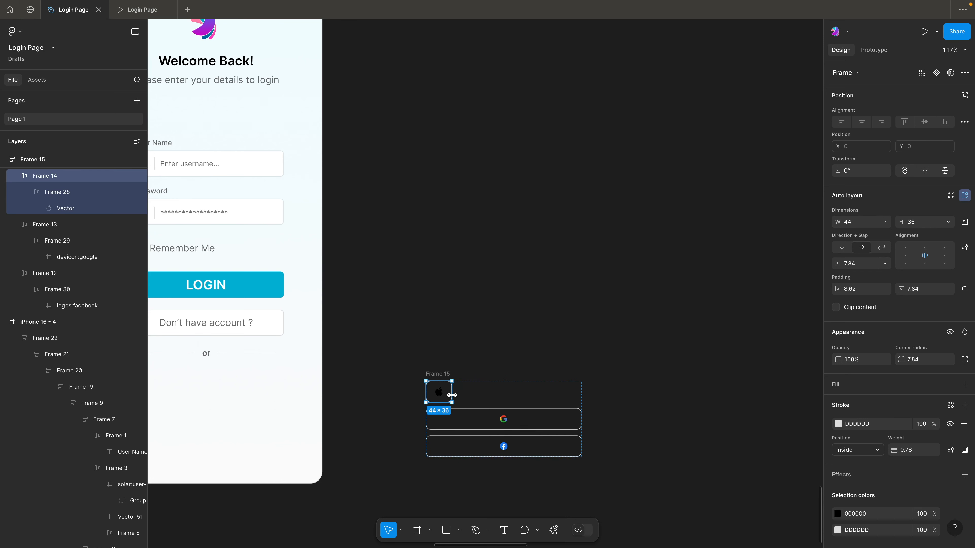
left_click_drag(452, 395, 449, 395)
left_click(508, 419)
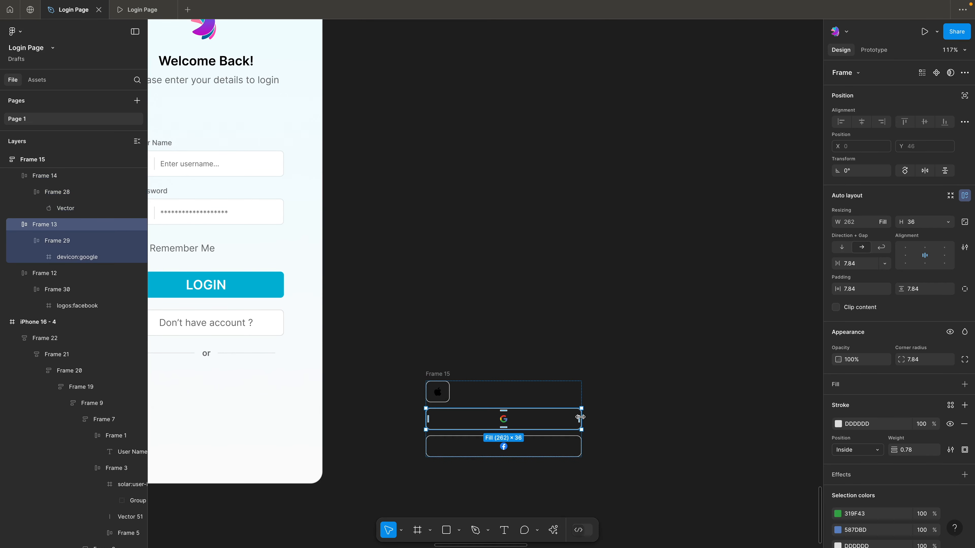
left_click_drag(557, 417, 451, 413)
left_click(544, 443)
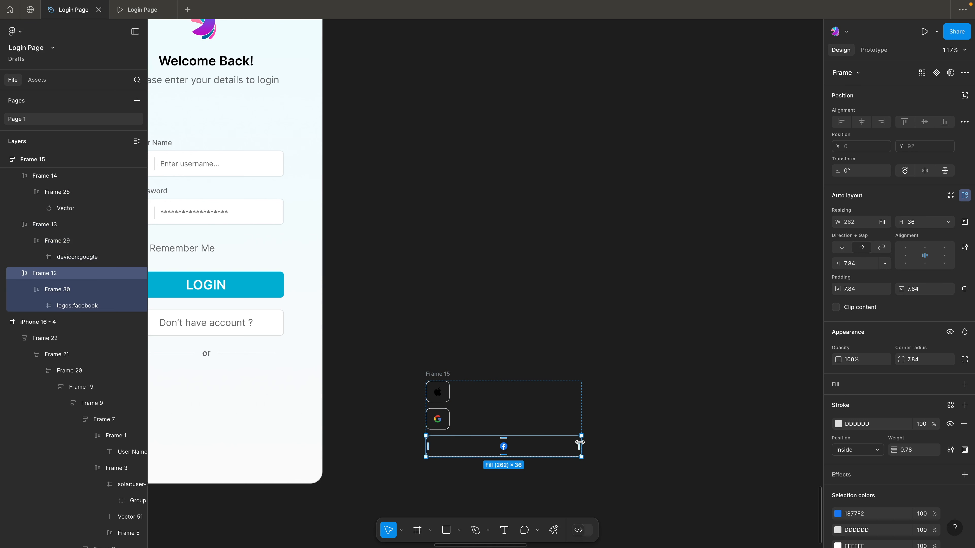
left_click_drag(581, 442, 452, 439)
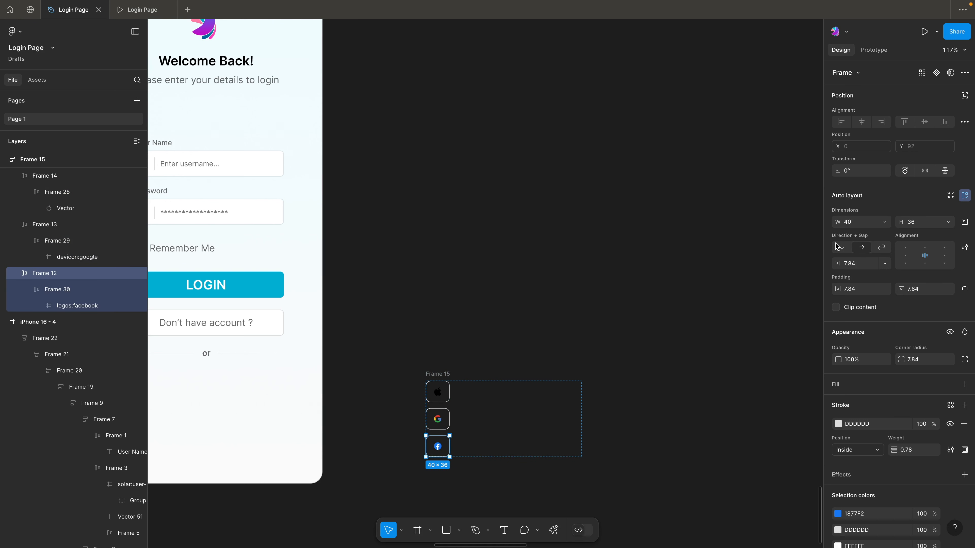
Shrink the frame around the three social icon buttons to fit its contents and switch its auto layout to horizontal
left_click(465, 368)
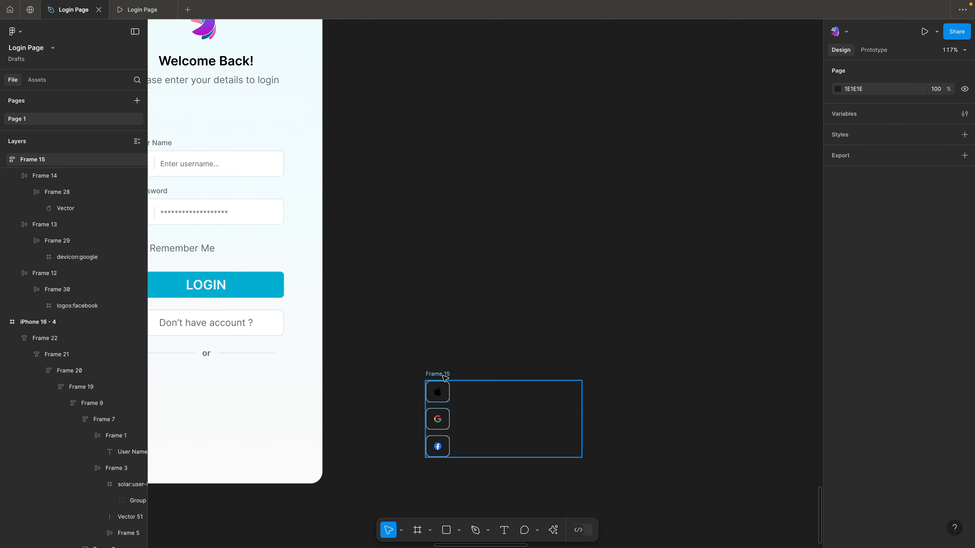
left_click(443, 376)
left_click(950, 196)
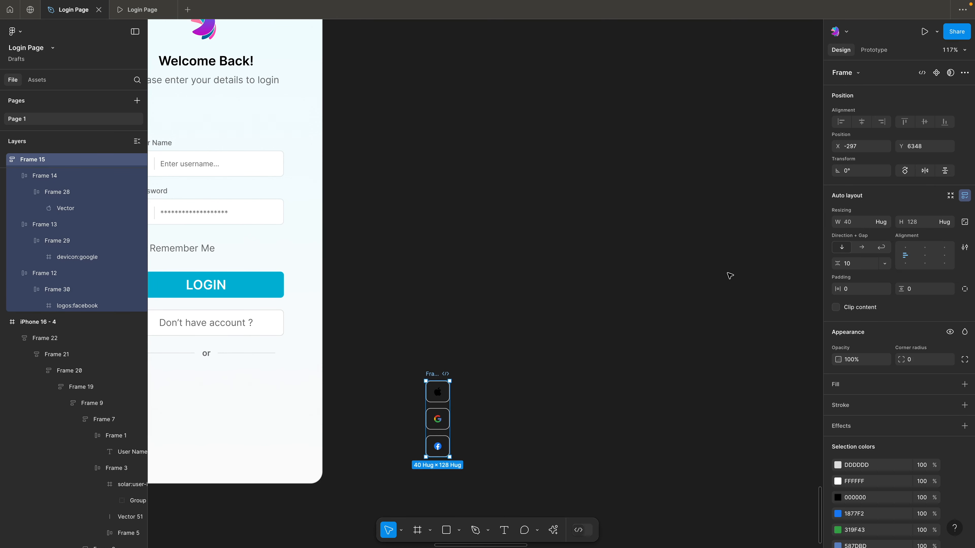
left_click(862, 250)
left_click(498, 279)
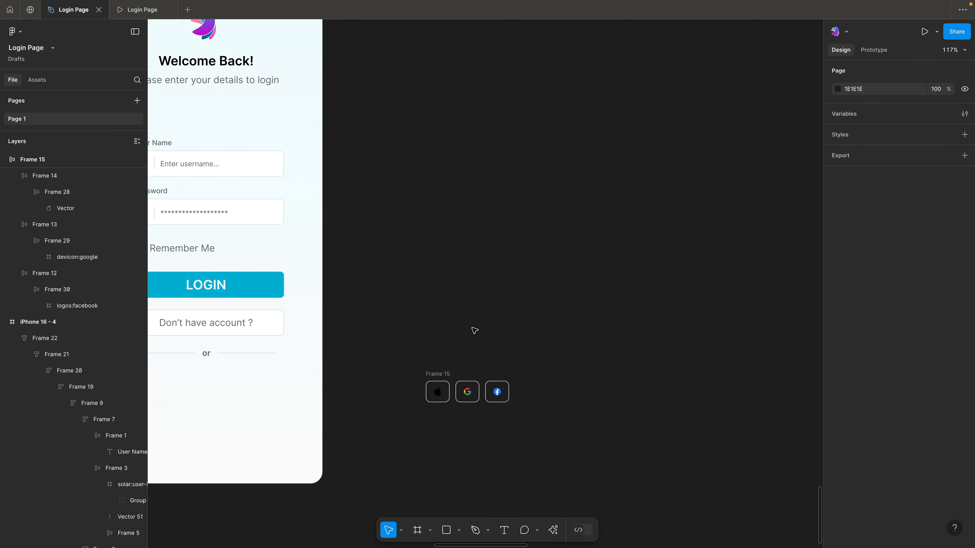
Set the gap between the social icon buttons to 20 and move the row onto the login screen below the "or" divider
left_click(444, 375)
left_click(448, 367)
scroll(455, 347, "down", 2)
left_click(439, 334)
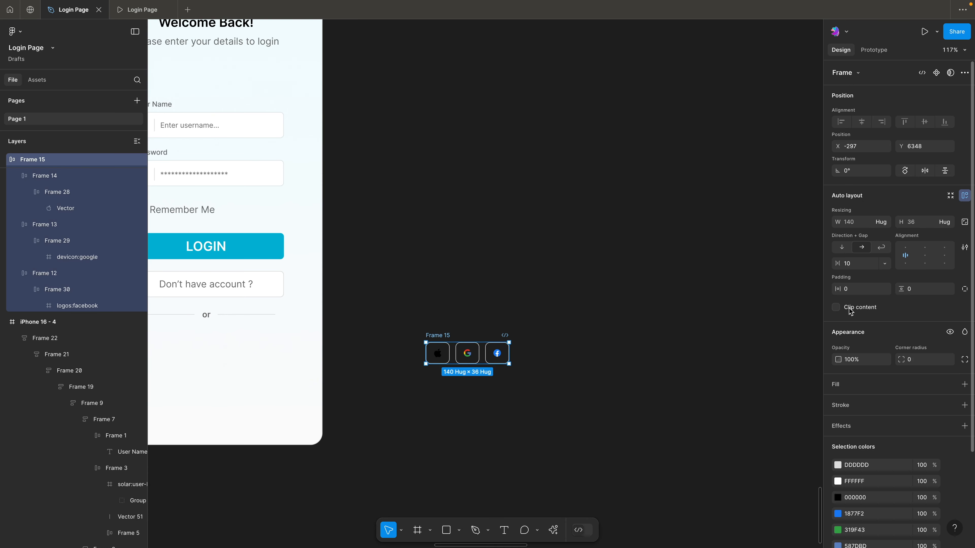
left_click(859, 271)
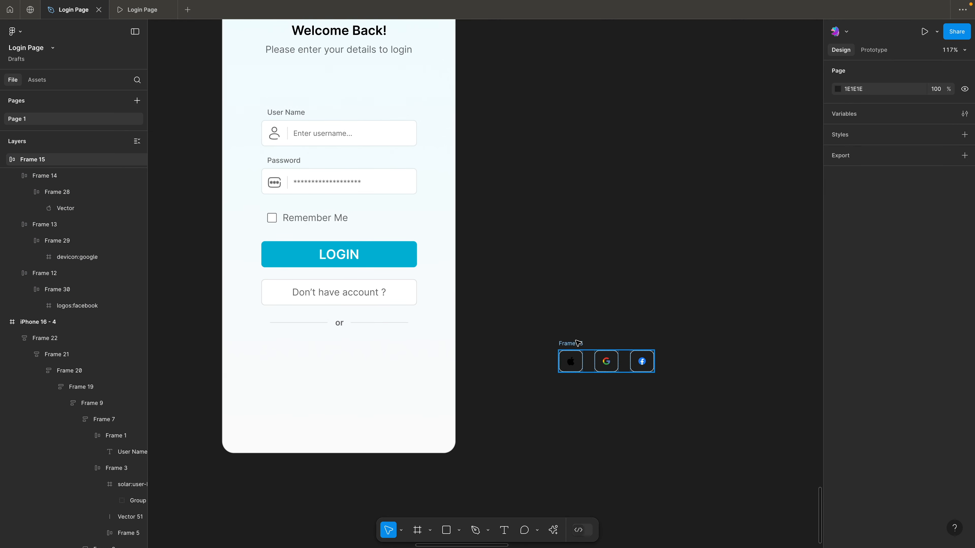
left_click_drag(576, 342, 305, 339)
left_click(399, 331)
Nest the social icon row inside the login form's auto layout frame, centered under the "or" divider
scroll(538, 339, "down", 2)
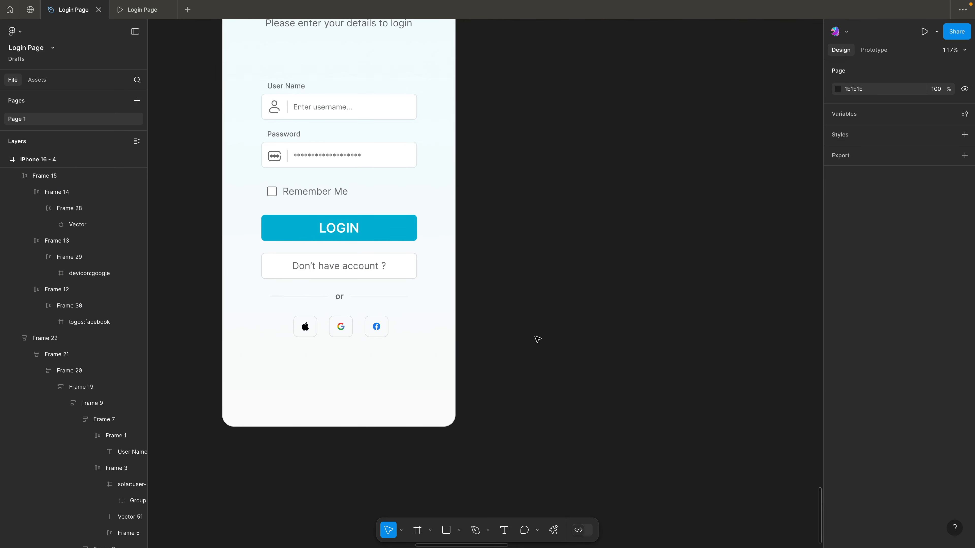
scroll(537, 339, "down", 10)
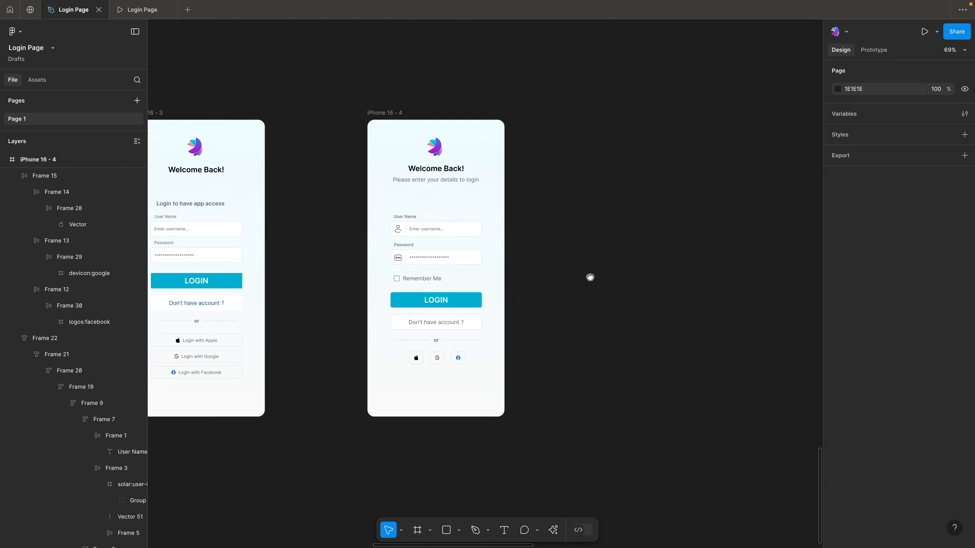
scroll(571, 295, "up", 5)
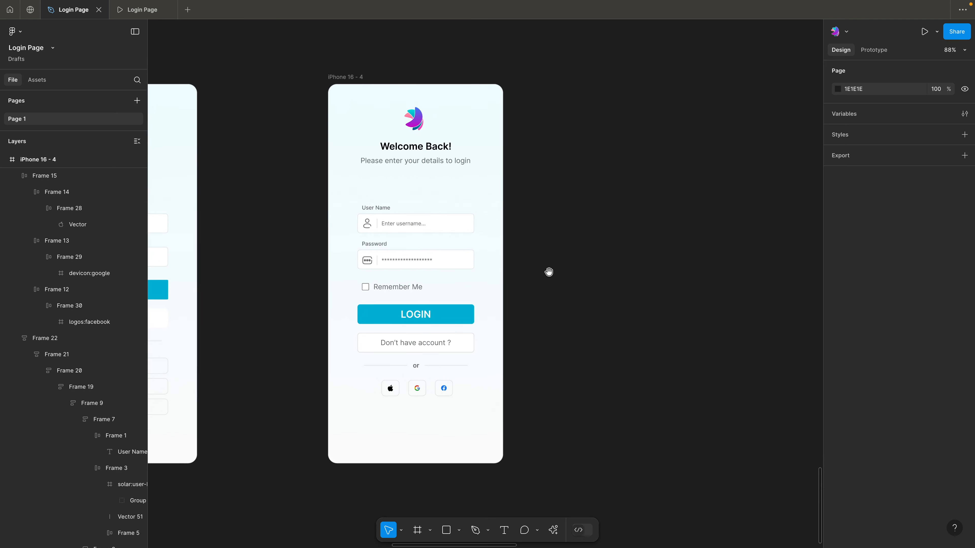
scroll(556, 269, "left", 1)
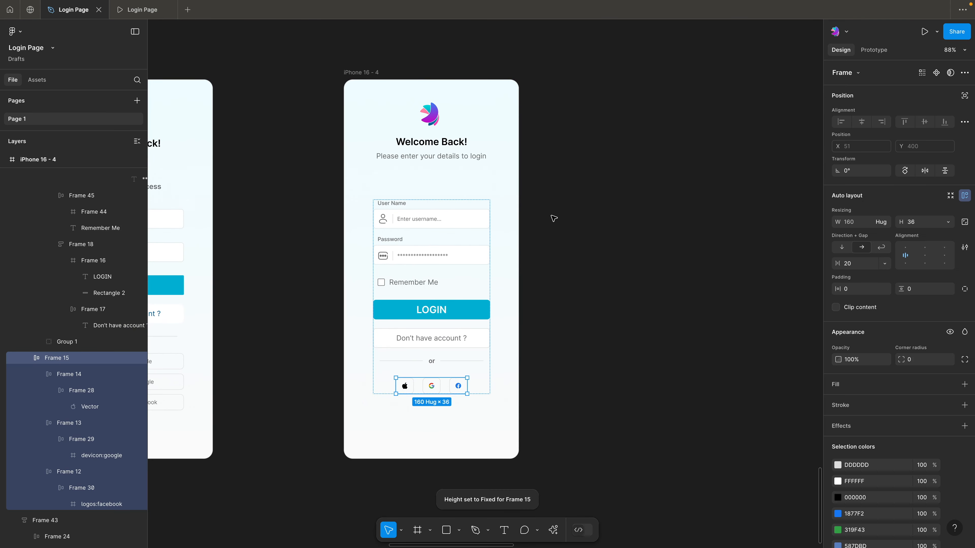
left_click(546, 224)
Set the vertical gap between the "Don't have account ?" button and the "or" divider to 30
scroll(434, 283, "up", 2)
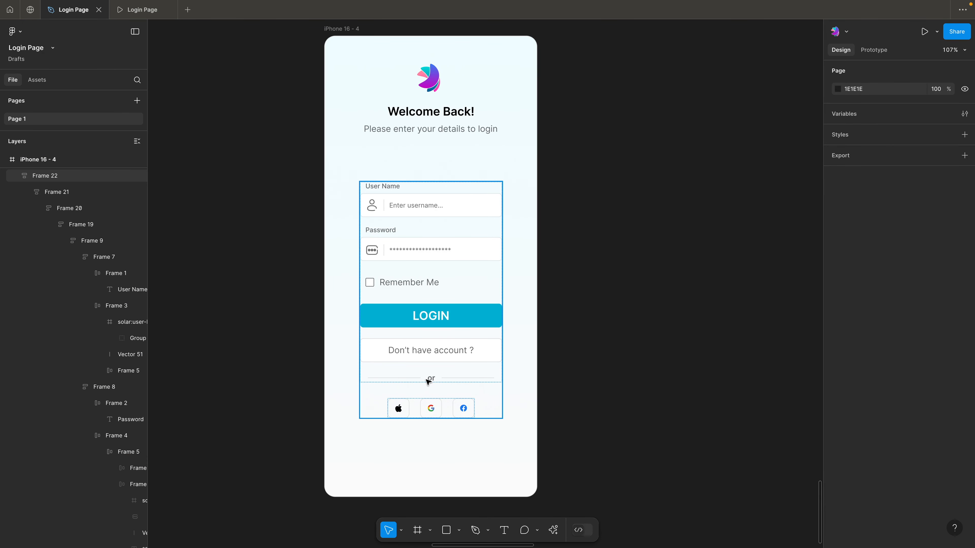
double_click(446, 376)
left_click_drag(431, 368, 432, 370)
left_click(856, 264)
type("30")
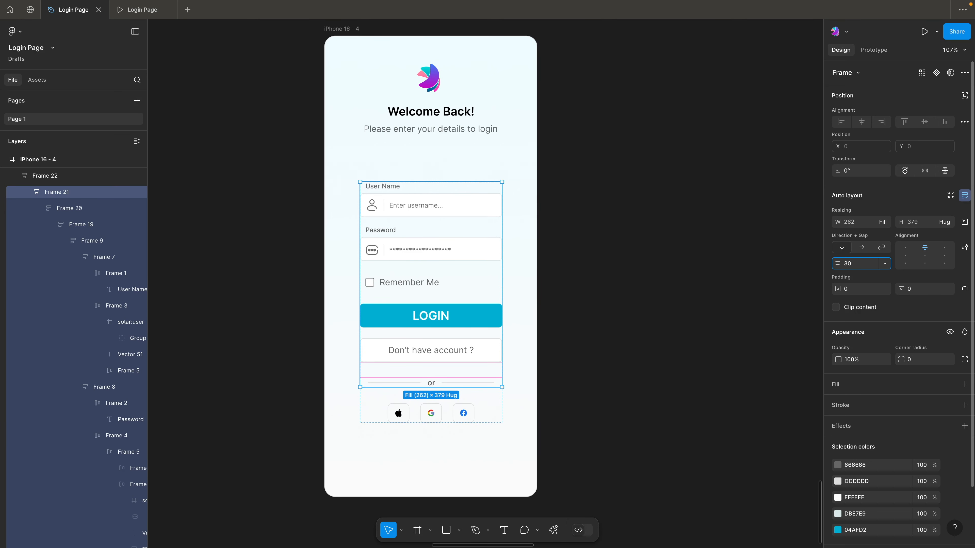
key("Return")
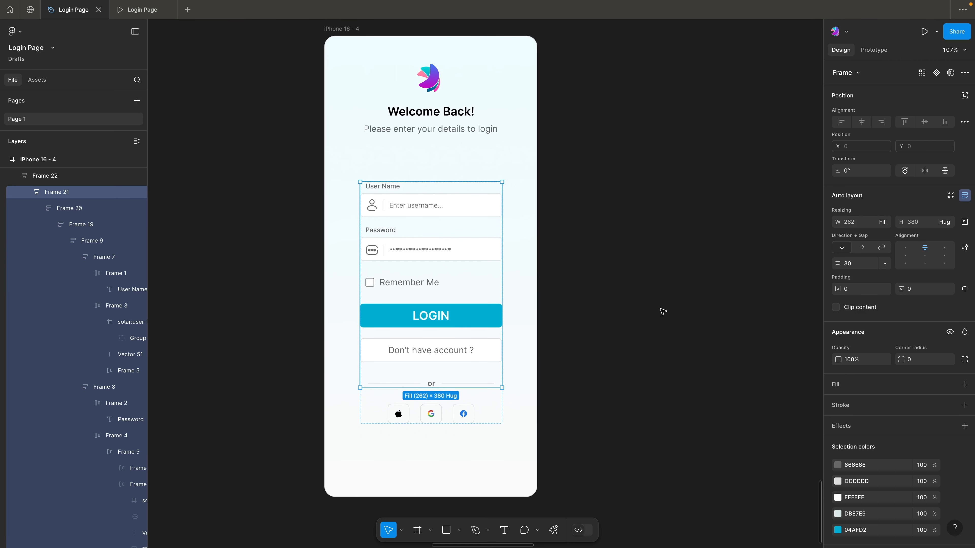
left_click(653, 315)
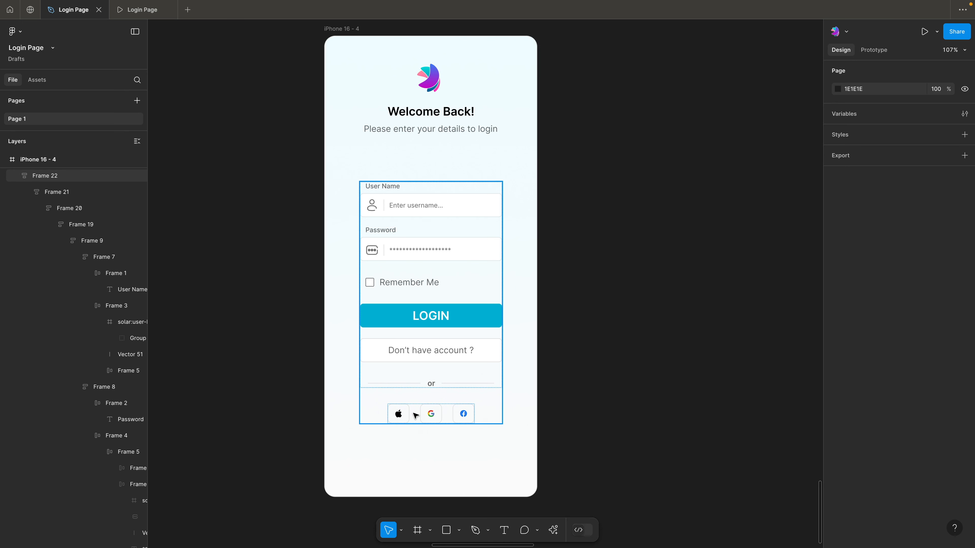
Wrap the whole login form in a new auto layout frame with horizontal and vertical padding of 20
left_click(621, 380)
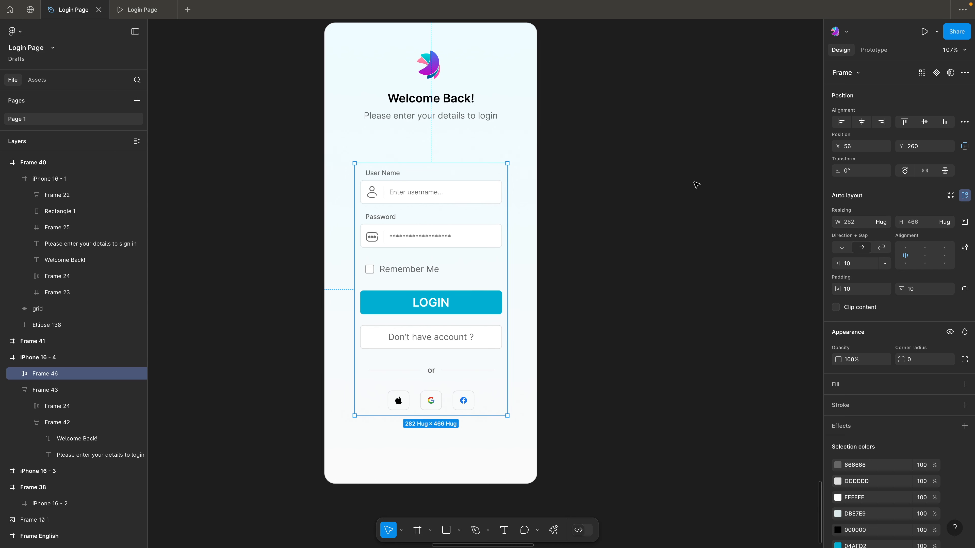
left_click(858, 285)
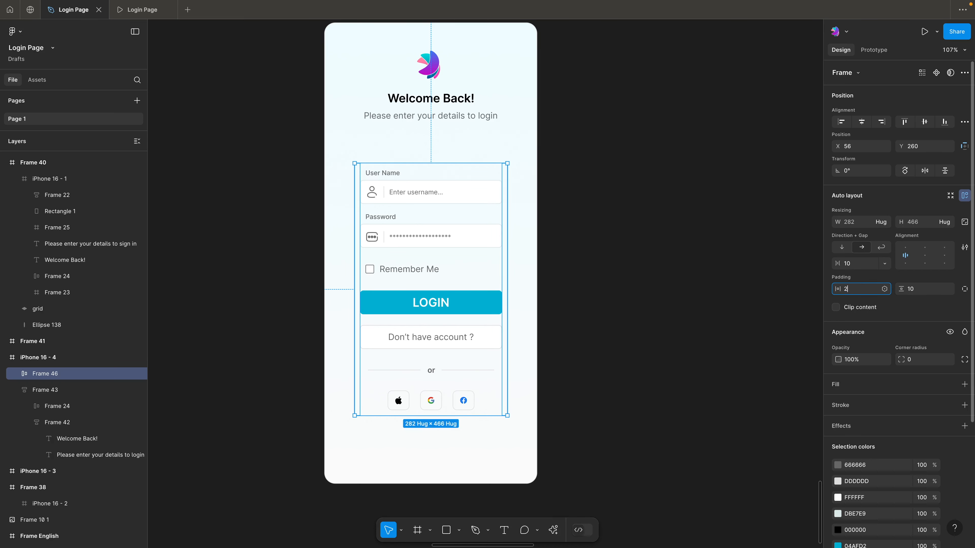
type("20")
key("Return")
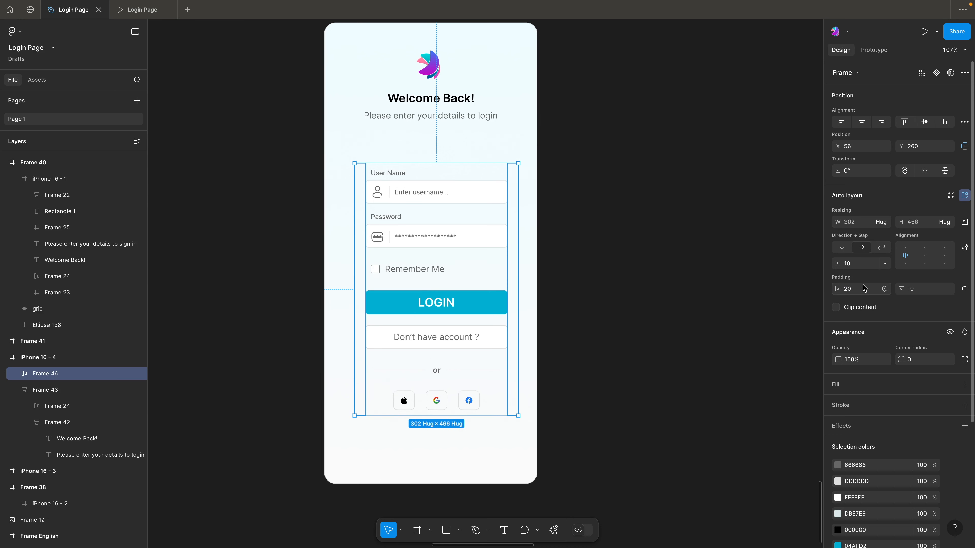
left_click(916, 289)
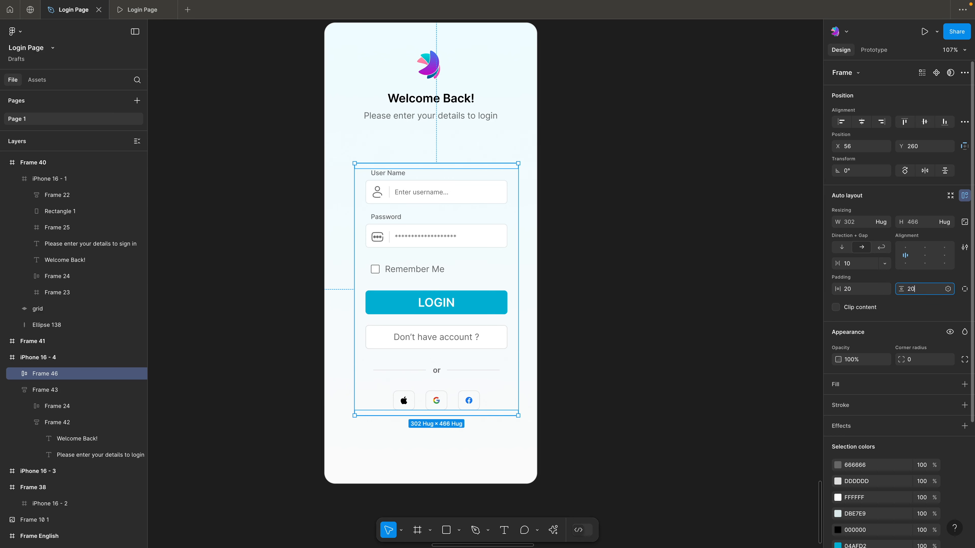
key("Return")
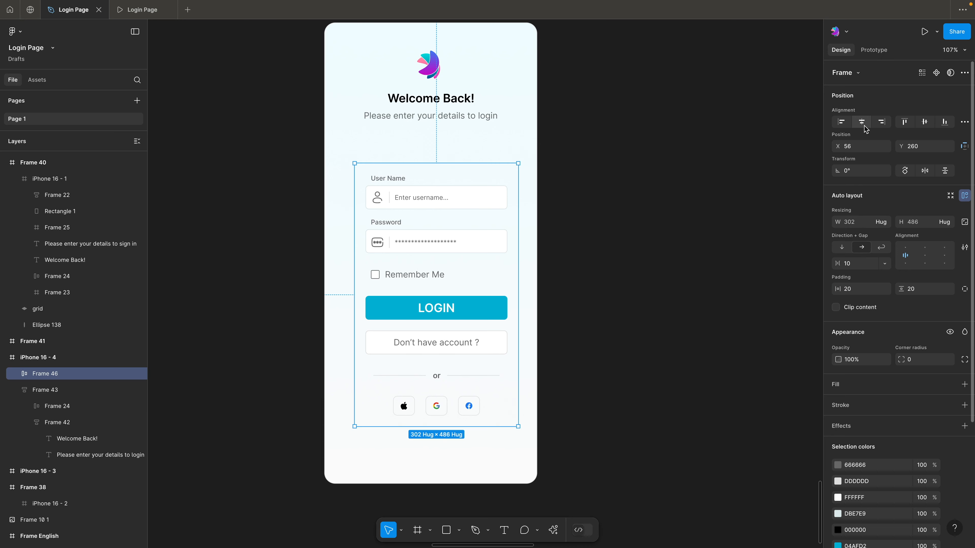
Center the login form frame horizontally on the iPhone 16 - 4 screen and add a 1-weight inside stroke
left_click(862, 122)
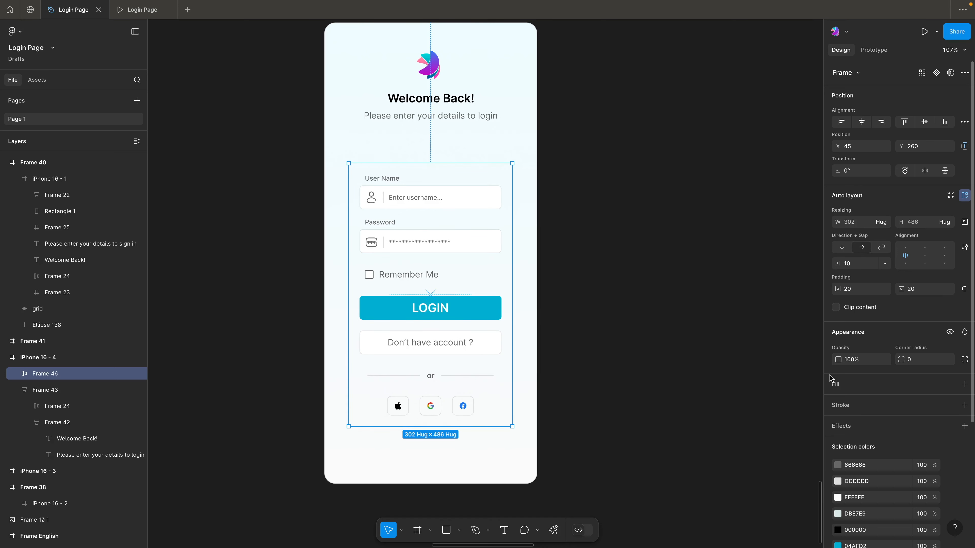
left_click(845, 407)
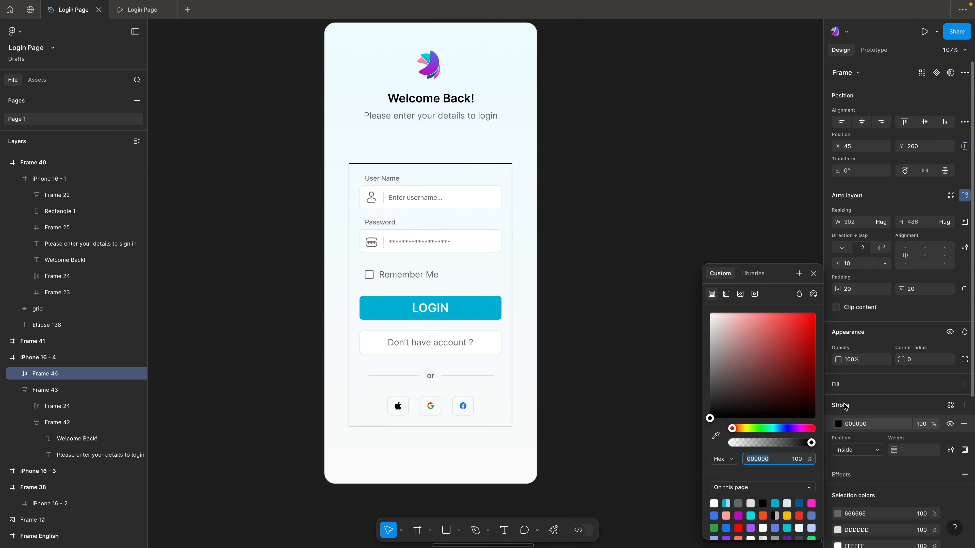
left_click(661, 337)
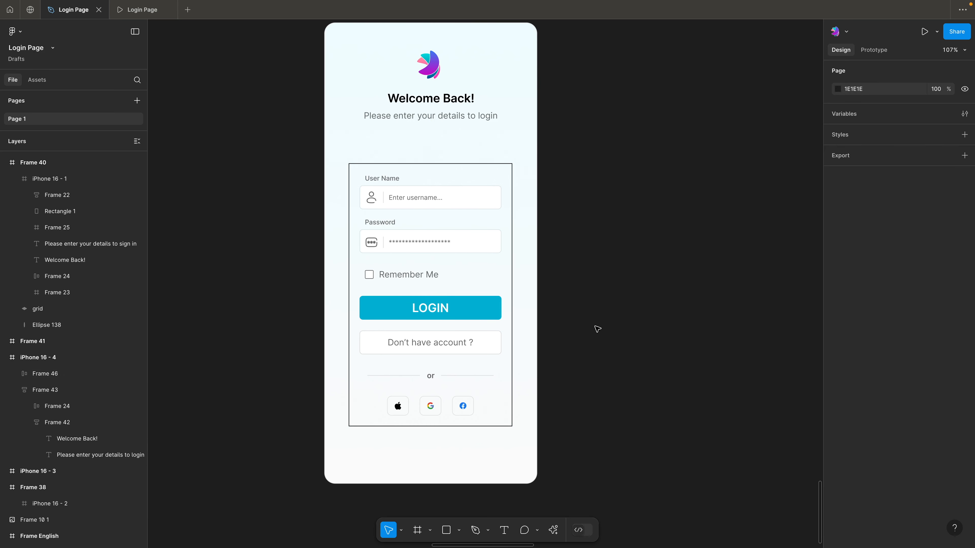
Recolor the form frame's stroke to 04AFD2 by sampling the LOGIN button's blue
left_click(461, 255)
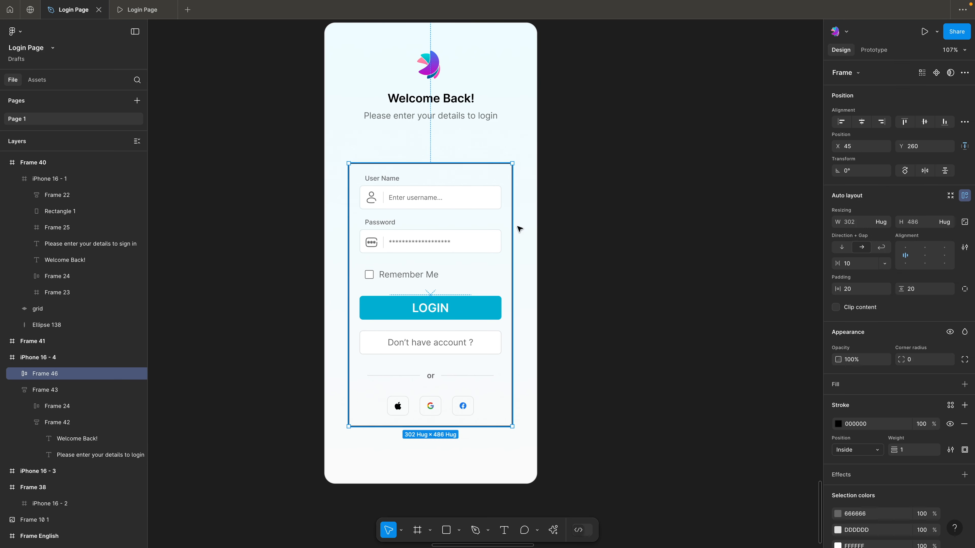
left_click(837, 424)
left_click(716, 436)
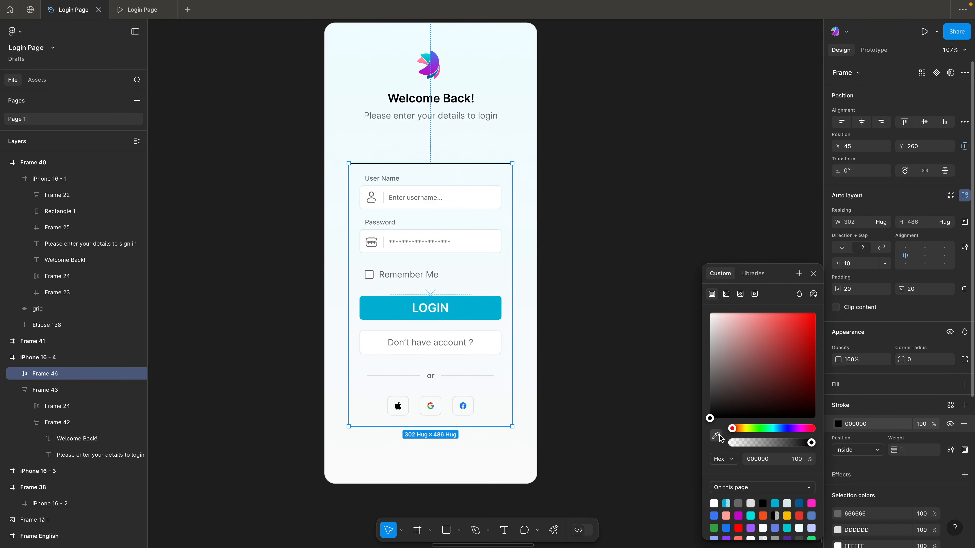
left_click(485, 307)
left_click(567, 234)
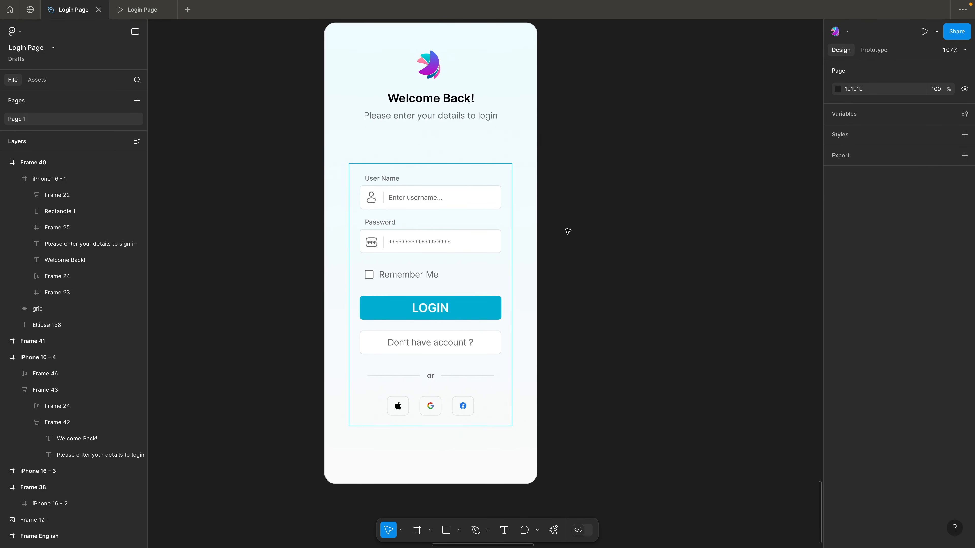
Set the login form frame's corner radius to 10
left_click(501, 266)
left_click(922, 360)
key("Return")
left_click(753, 318)
Add a solid white FFFFFF fill to the login form frame
left_click(498, 225)
left_click(583, 214)
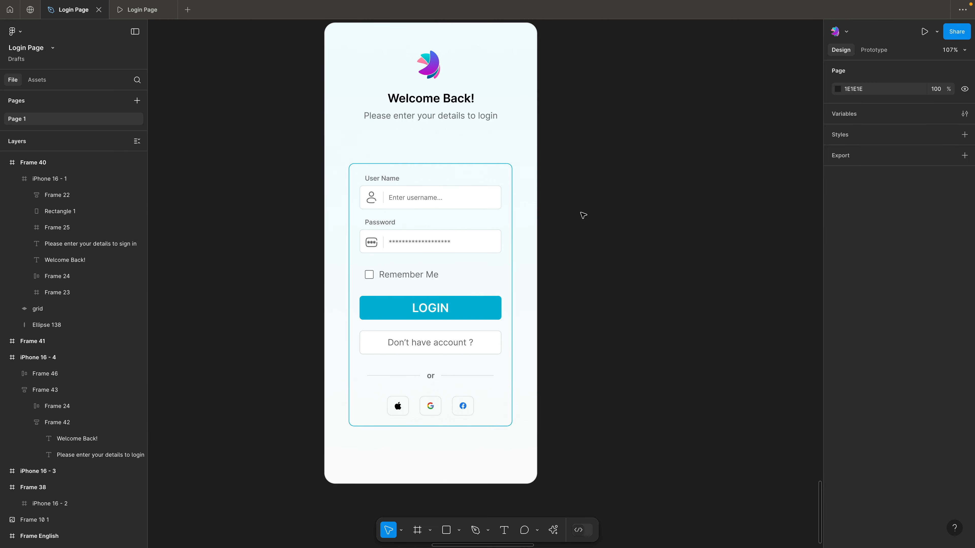
left_click(490, 216)
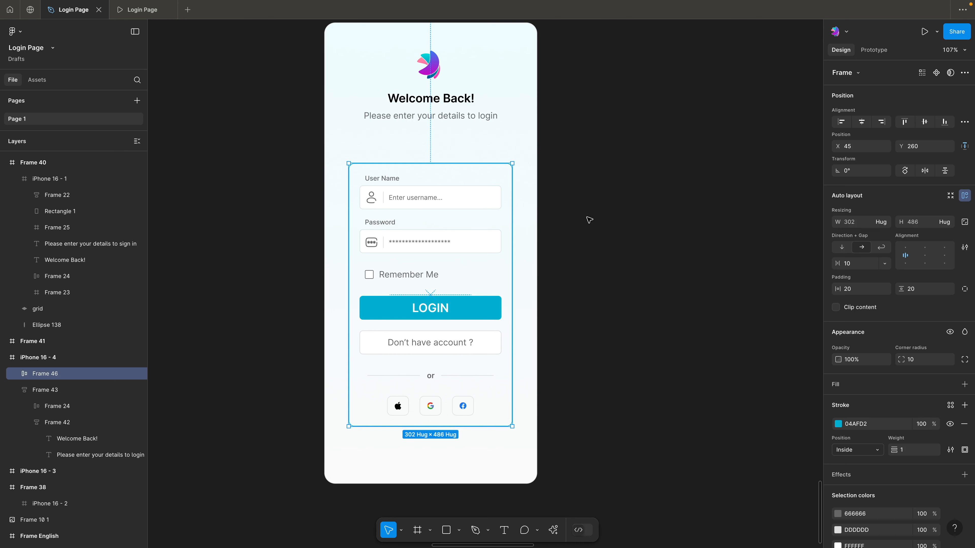
left_click(841, 384)
left_click(630, 195)
Move the iPhone 16 - 4 screen farther away from the iPhone 16 - 3 screen, to about X -405
scroll(529, 137, "down", 3)
scroll(529, 137, "left", 4)
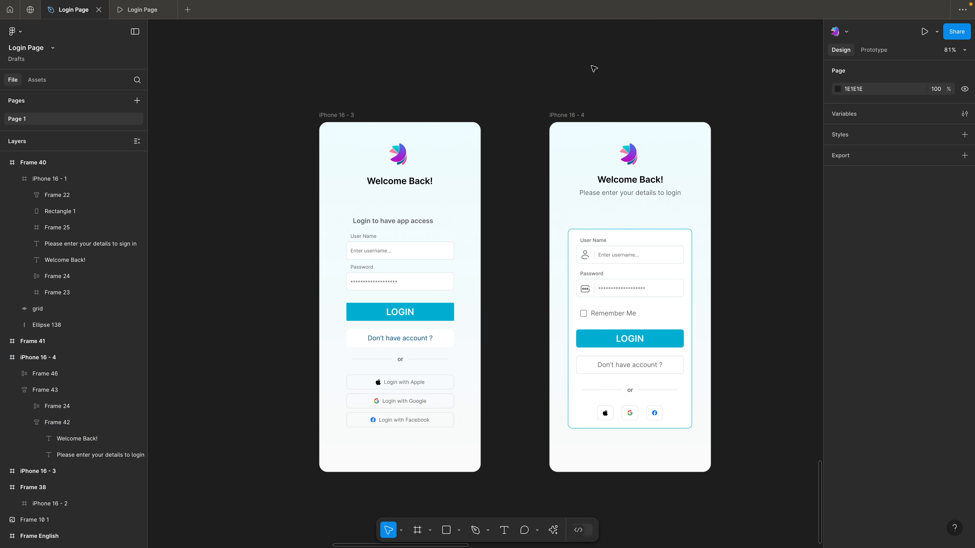
left_click(572, 116)
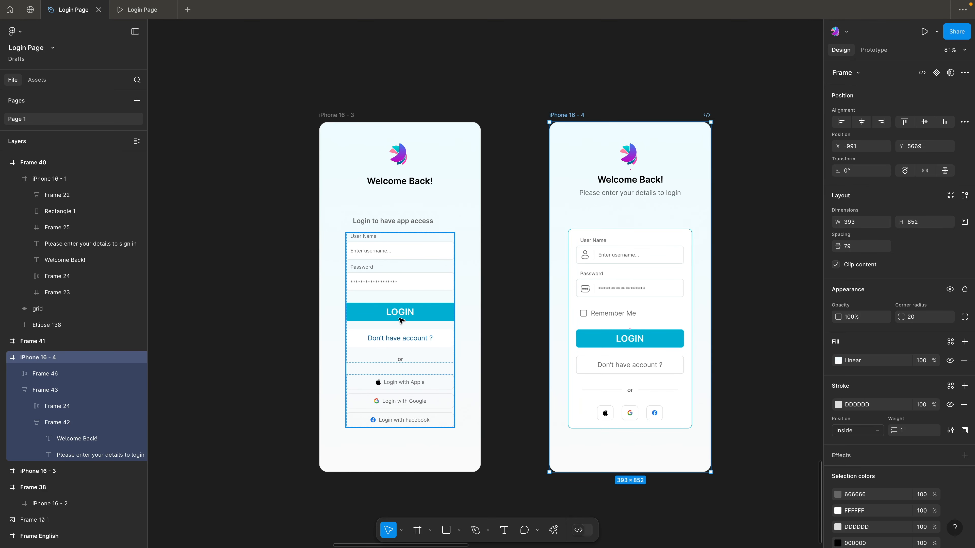
left_click(634, 74)
key("space")
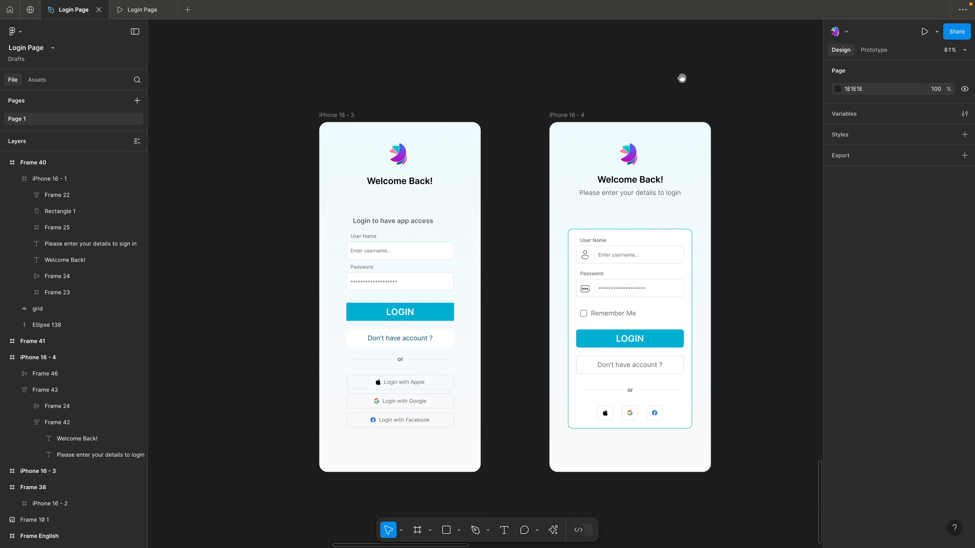
left_click_drag(682, 78, 527, 72)
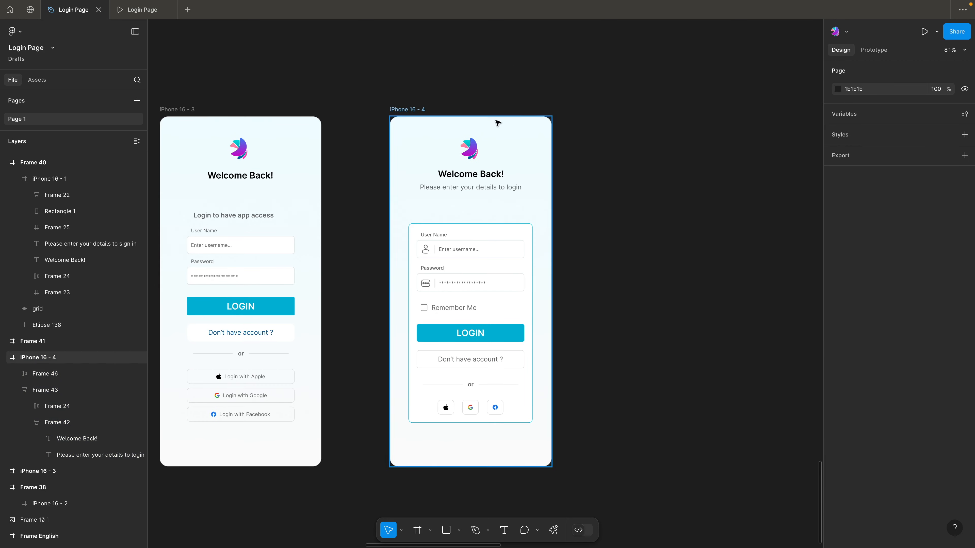
left_click_drag(496, 125, 538, 127)
left_click(459, 72)
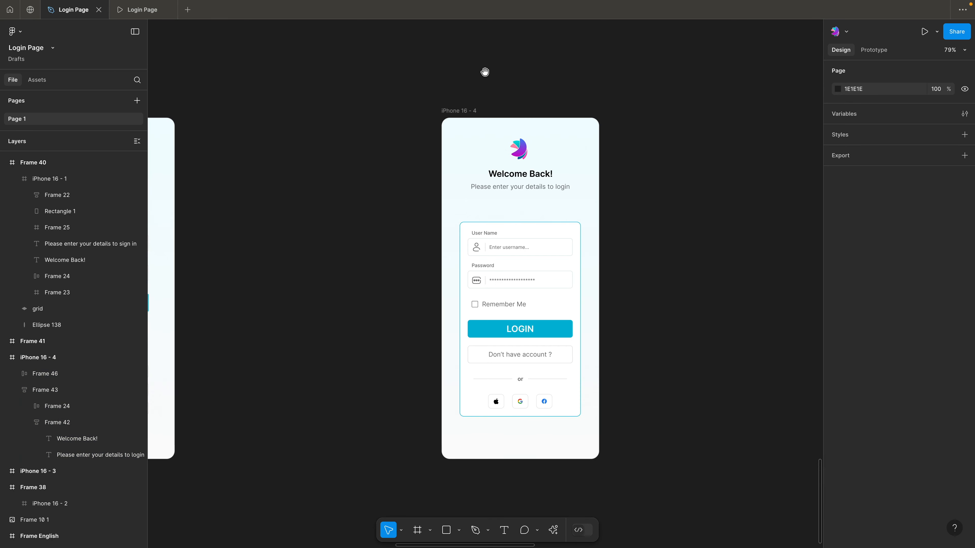
left_click_drag(485, 72, 437, 103)
left_click_drag(388, 141, 423, 141)
left_click(429, 118)
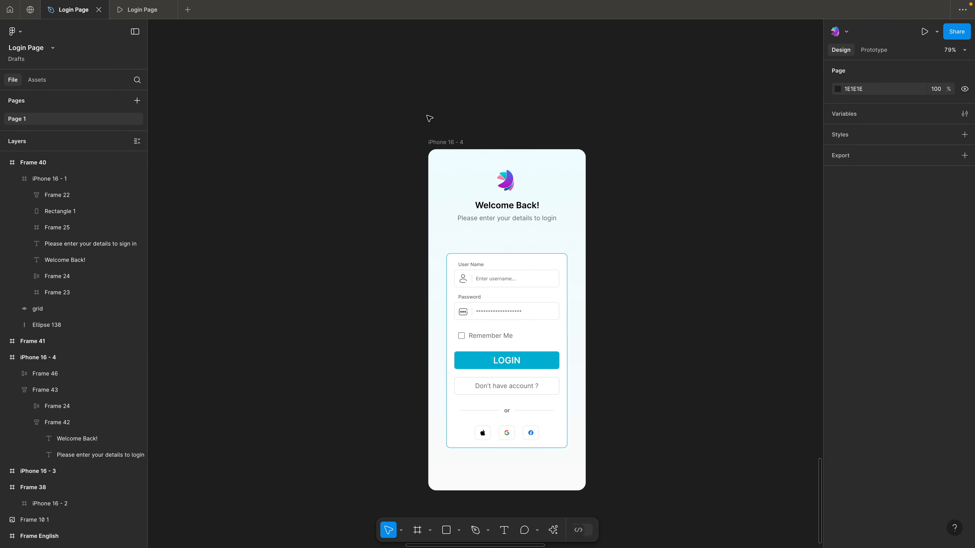
Paste the rotated blue gradient shape with the grid pattern into the iPhone 16 - 4 screen, behind its header and form
scroll(433, 85, "up", 1)
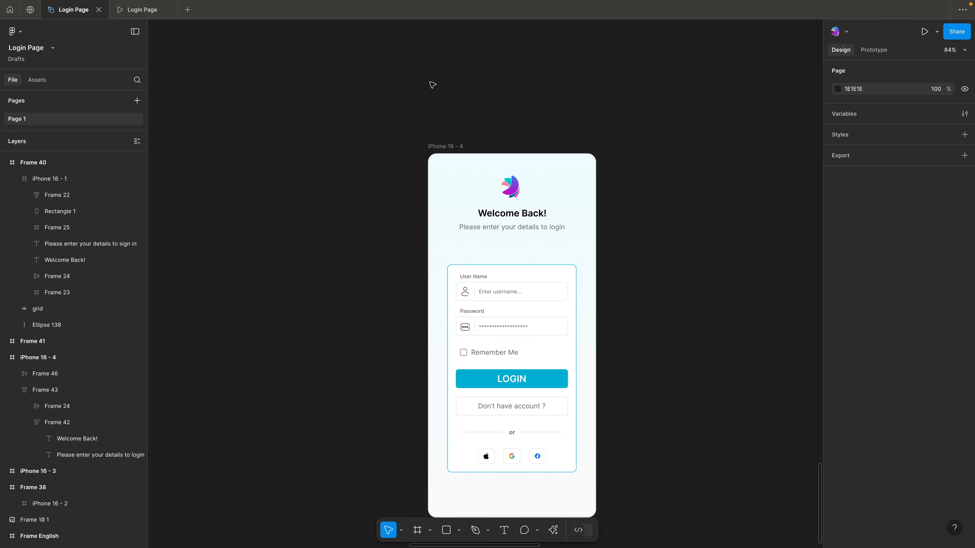
scroll(430, 82, "down", 2)
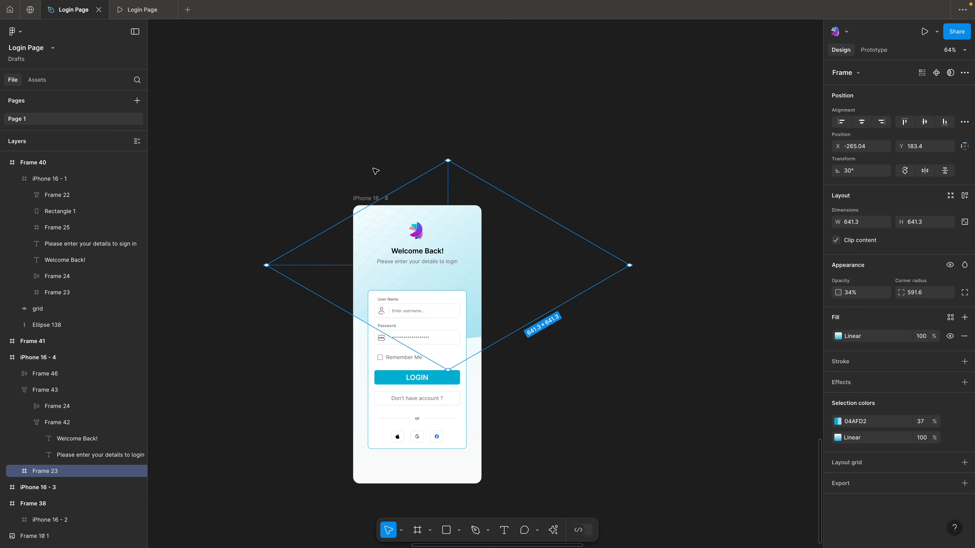
left_click(373, 169)
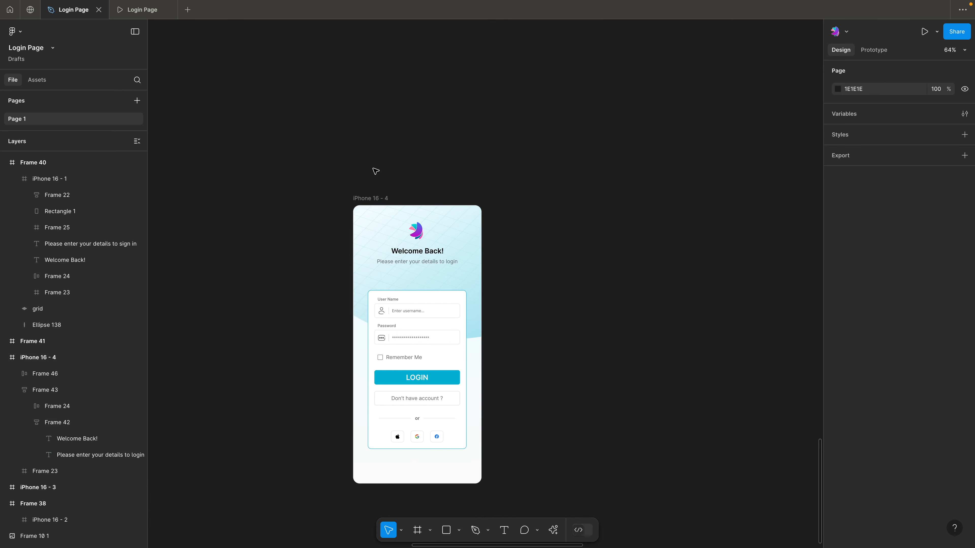
left_click(419, 262)
left_click(428, 164)
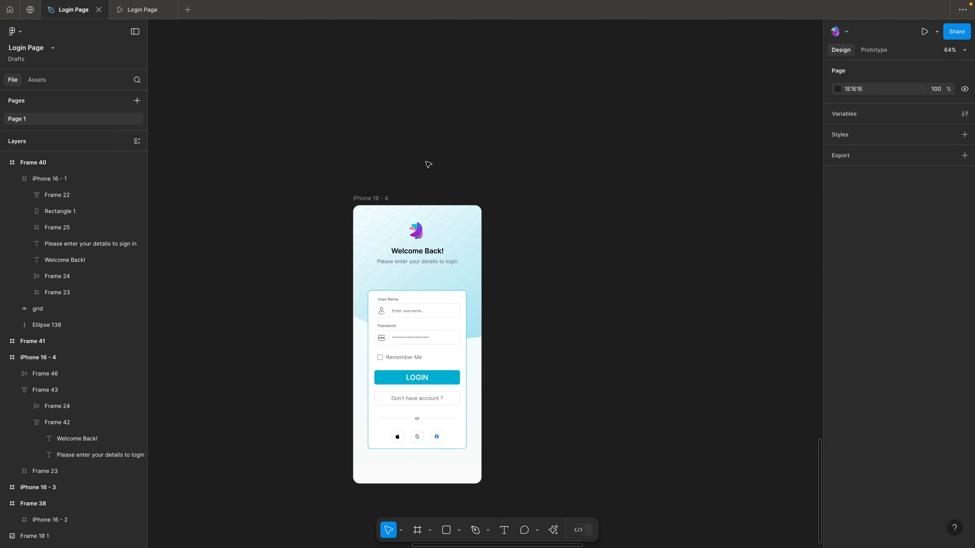
left_click(472, 231)
left_click(360, 167)
left_click(466, 246)
left_click_drag(394, 222, 378, 202)
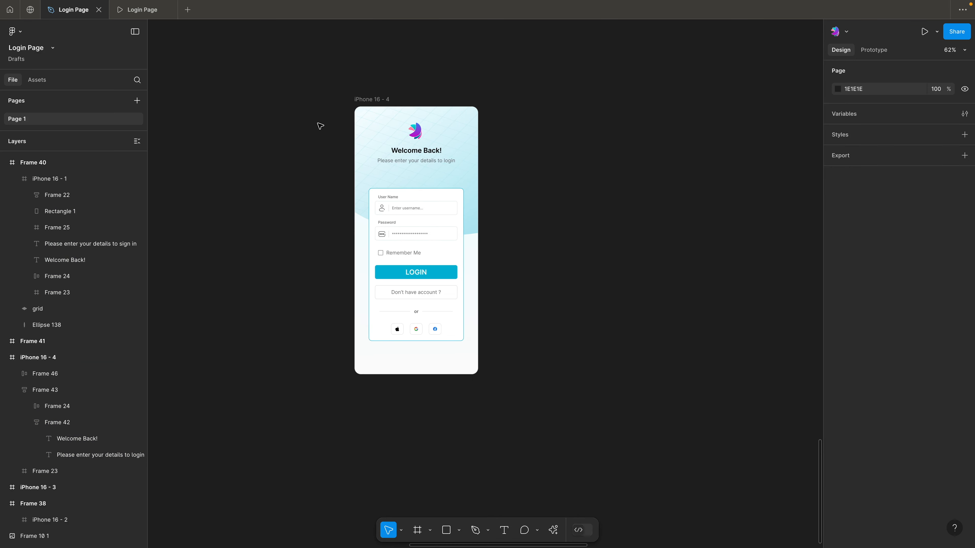
Duplicate the gradient background shape and move the copy down over the lower-right corner of the iPhone 16 - 4 screen
left_click(371, 133)
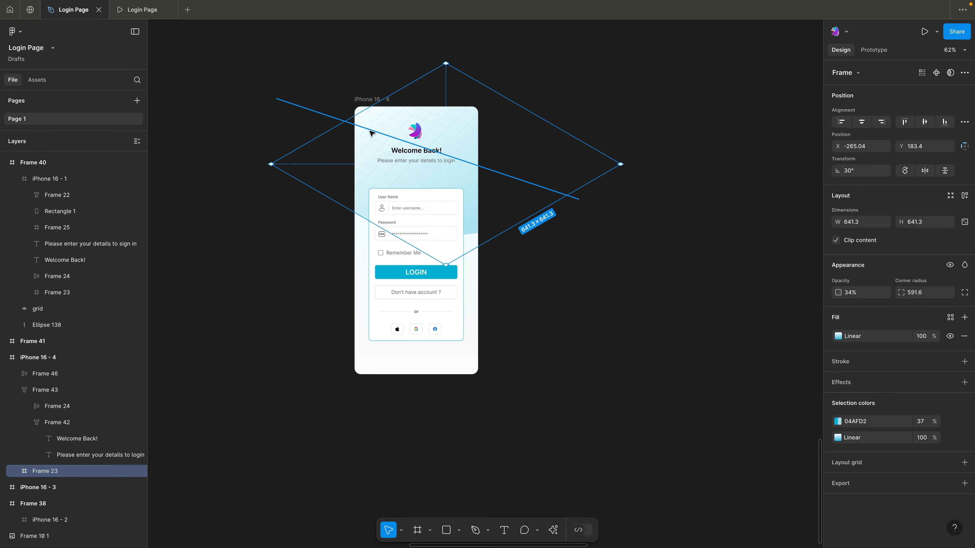
left_click(328, 230)
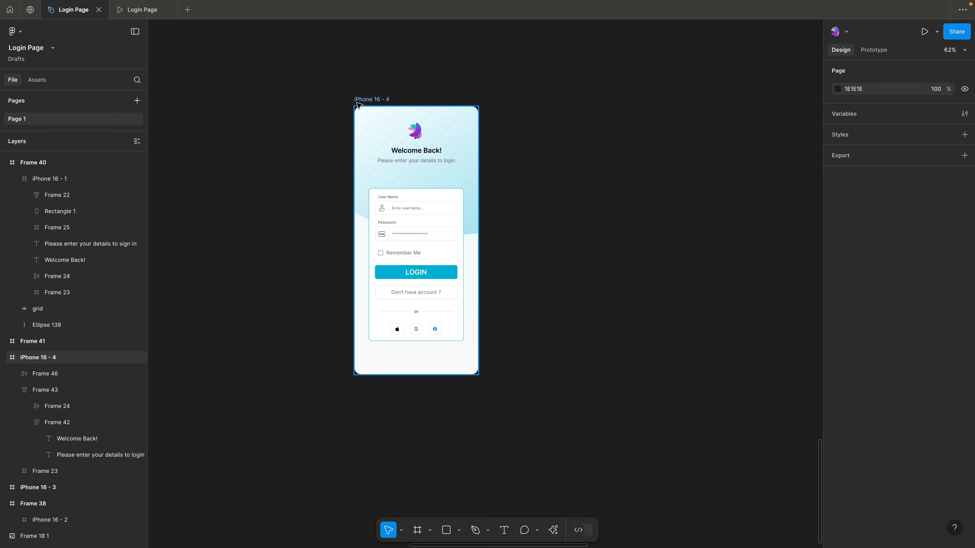
key("super+v")
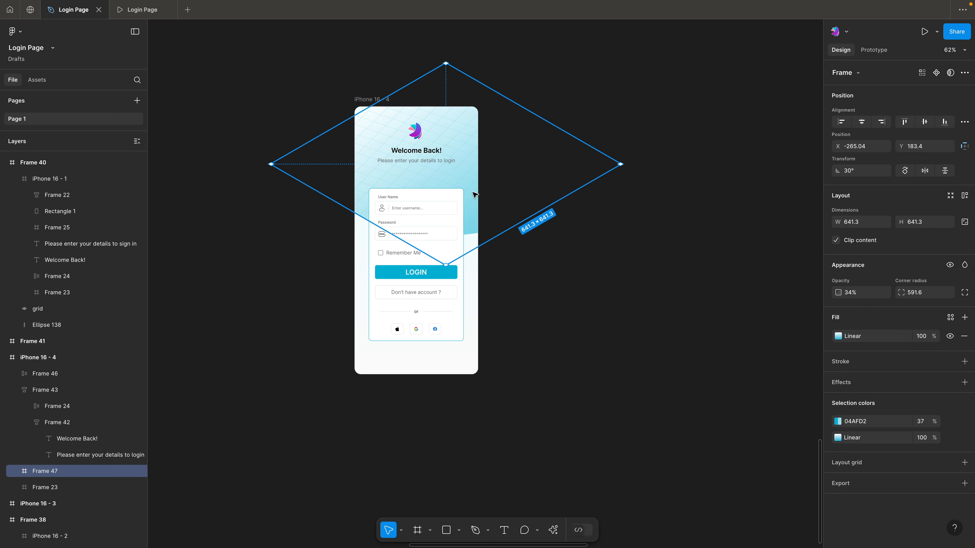
left_click_drag(474, 195, 509, 407)
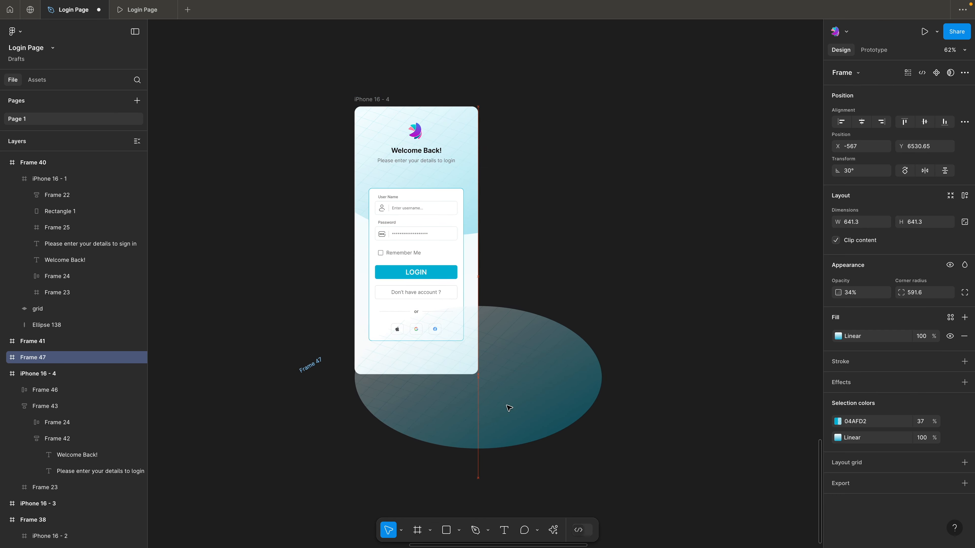
left_click(537, 250)
Nest the copied gradient shape inside the iPhone 16 - 4 frame and send it behind all other layers
left_click(495, 328)
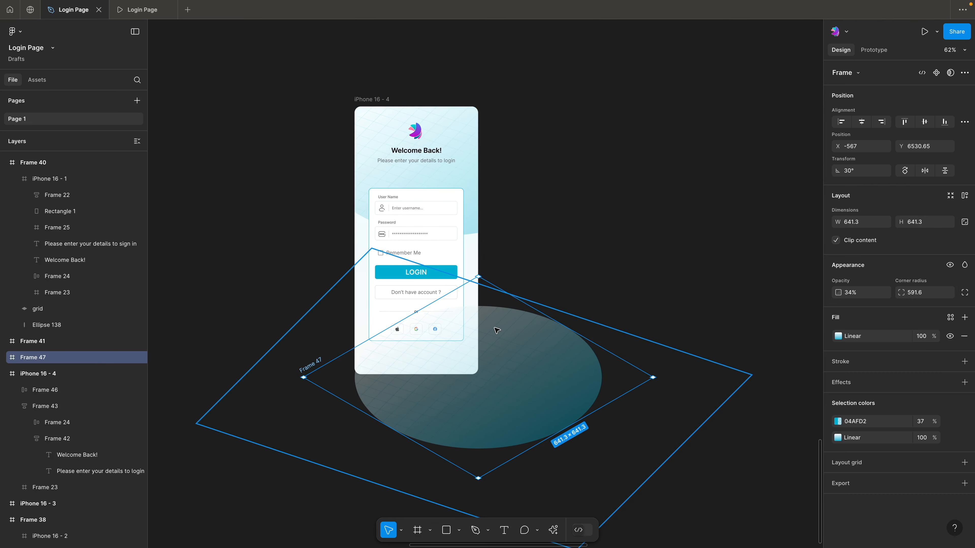
key("super+[")
left_click(594, 166)
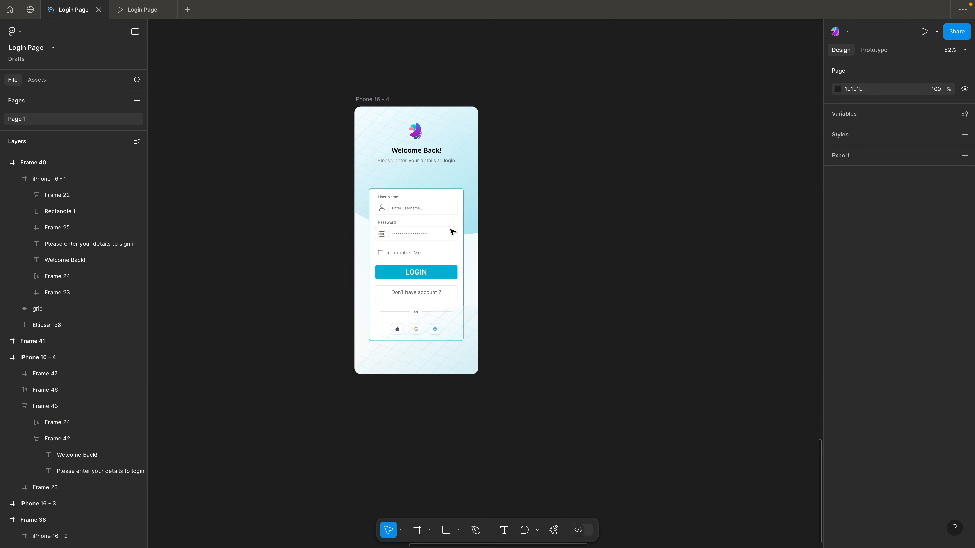
left_click(462, 343)
key("super+alt+[")
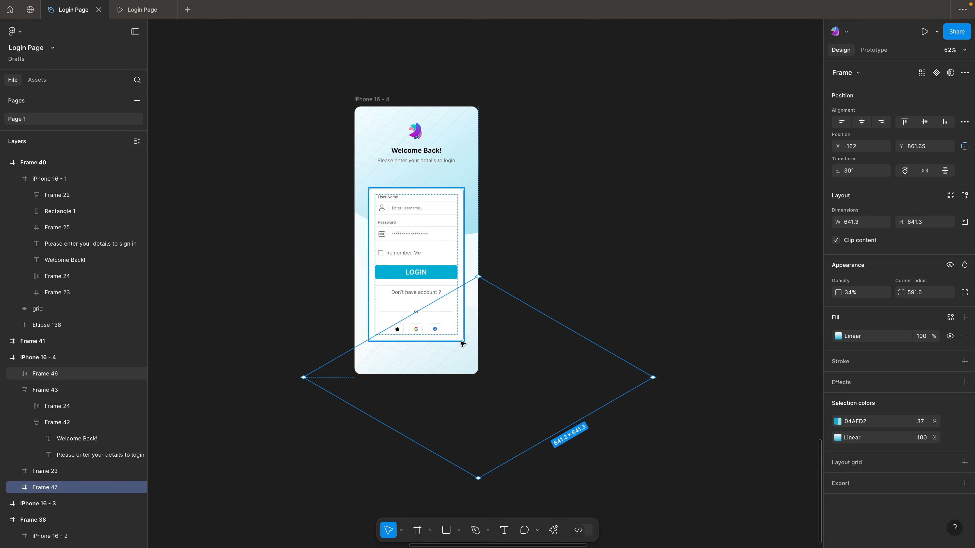
left_click(553, 258)
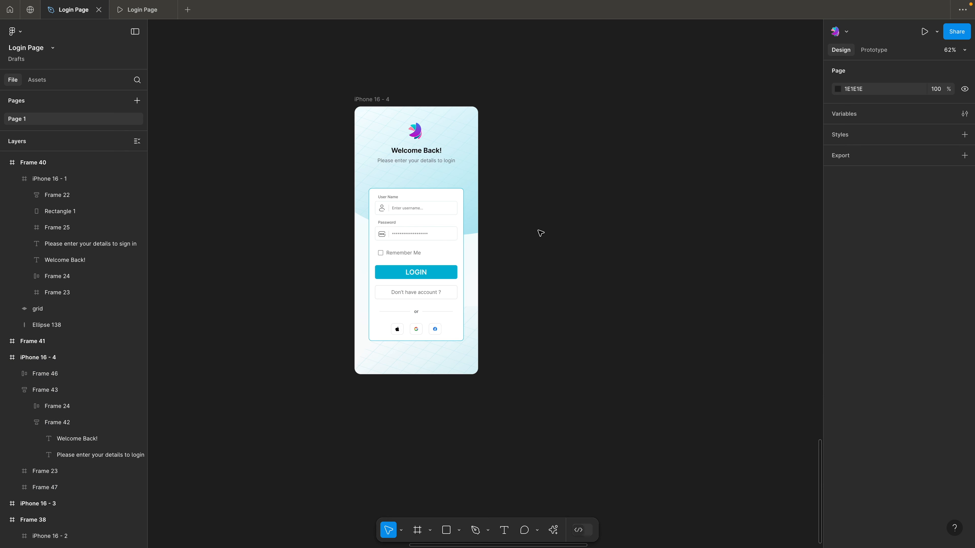
Preview the iPhone 16 - 4 screen inline and examine the finished login layout
scroll(540, 234, "up", 2)
scroll(541, 234, "left", 3)
left_click(426, 131)
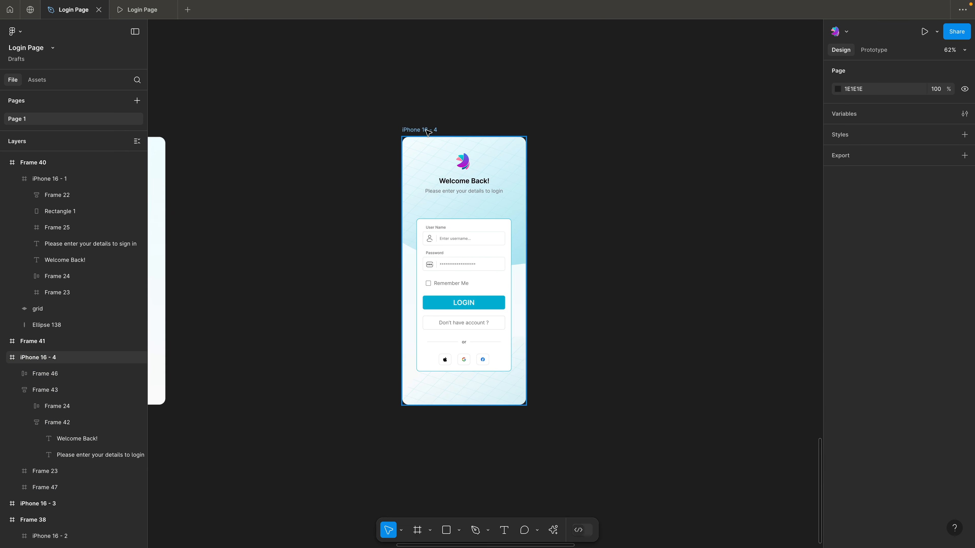
key("shift+space")
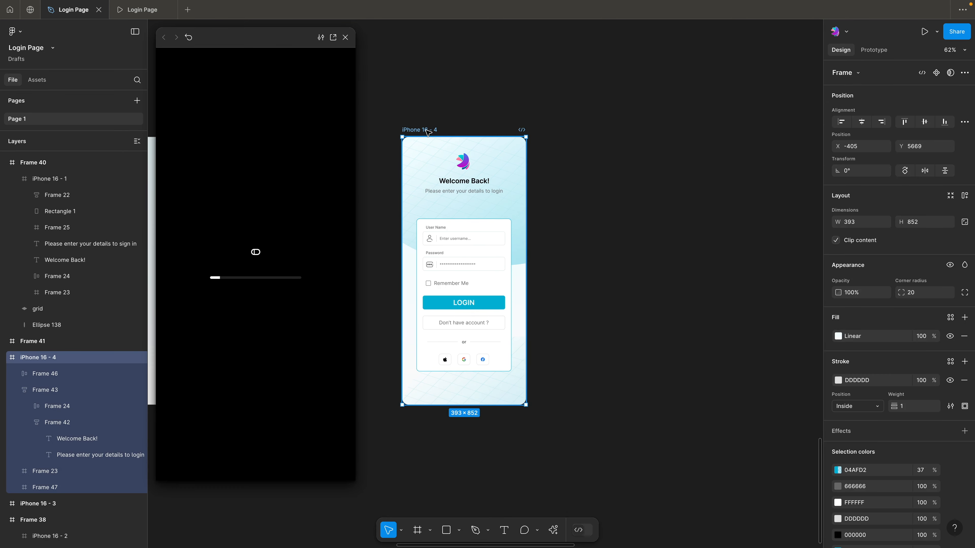
left_click_drag(426, 52, 573, 57)
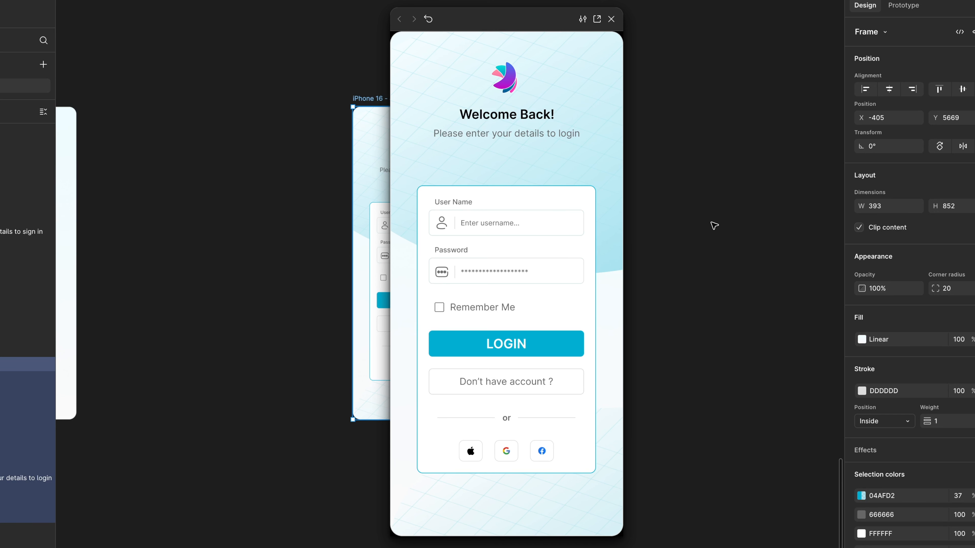
scroll(299, 264, "down", 3)
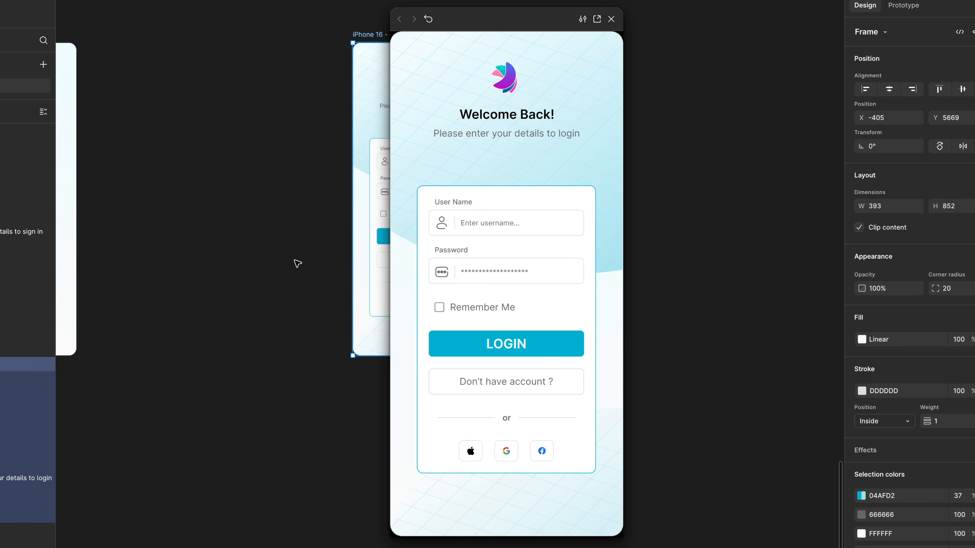
Switch the login form frame to individual side padding and increase its top and bottom padding
left_click(371, 318)
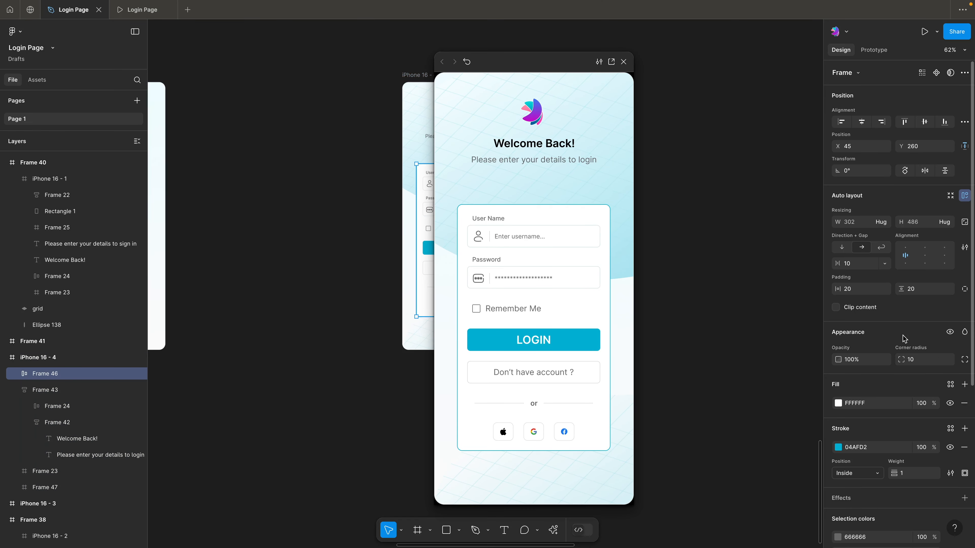
left_click(964, 289)
left_click(932, 306)
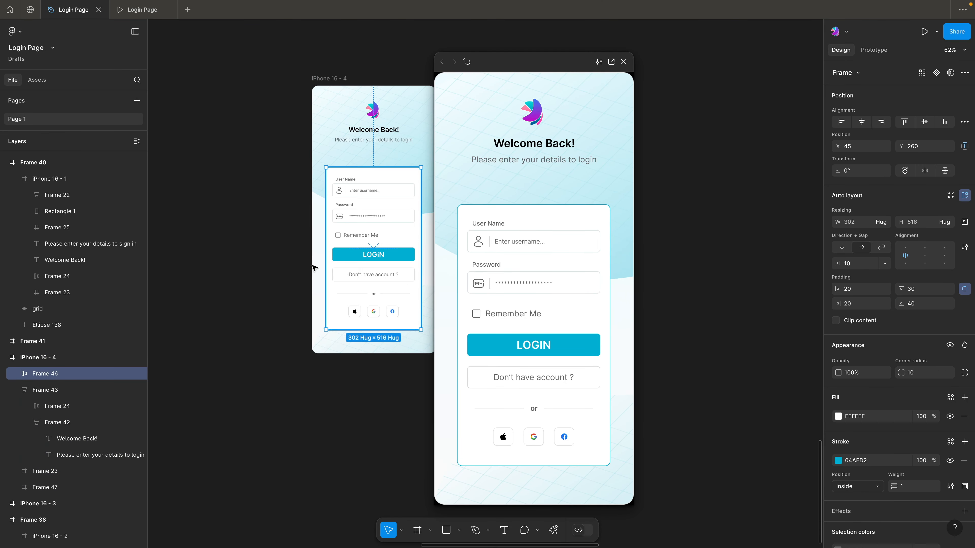
left_click(221, 249)
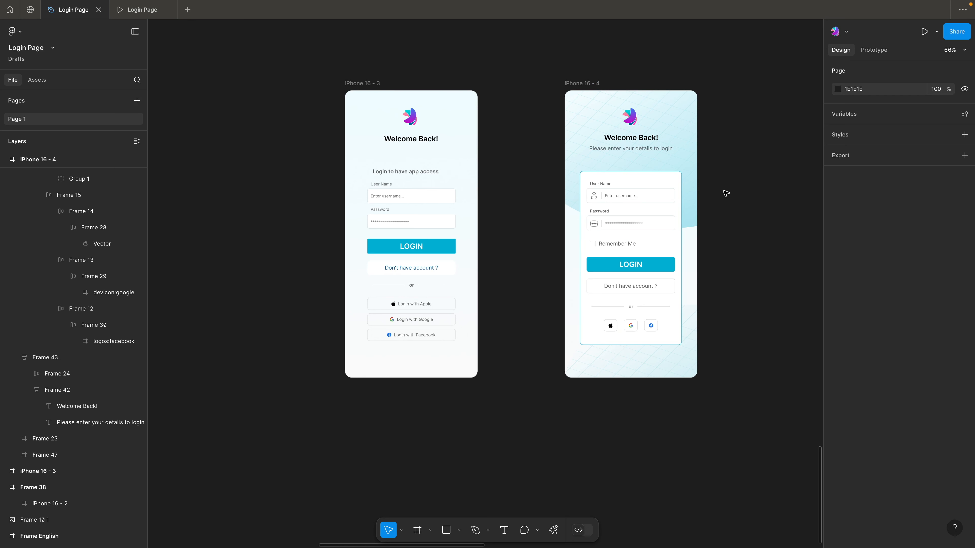
scroll(606, 177, "up", 5)
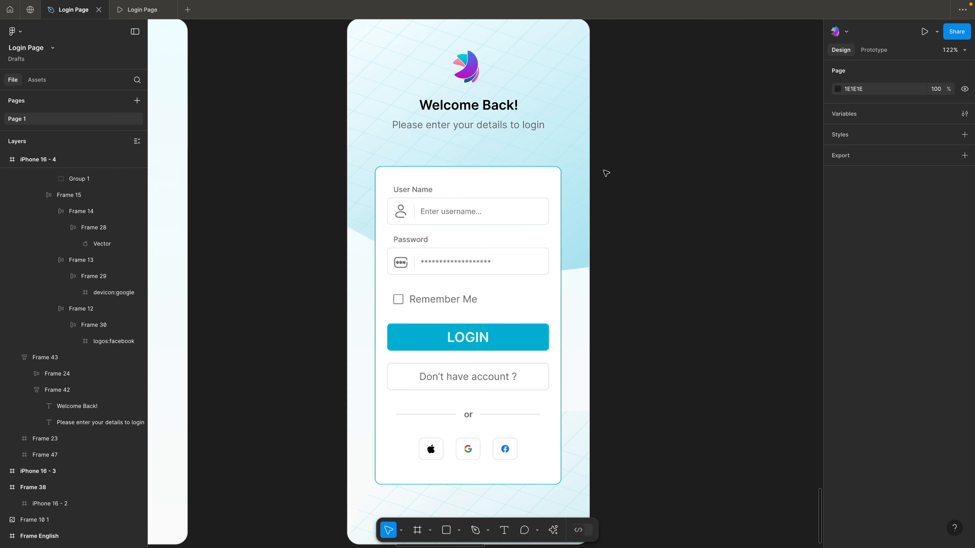
scroll(606, 177, "down", 1)
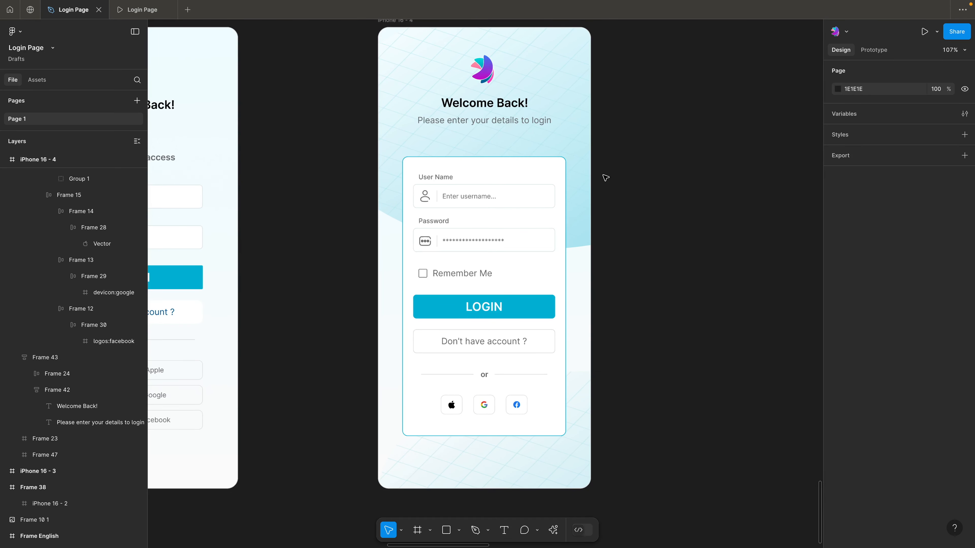
scroll(652, 159, "up", 1)
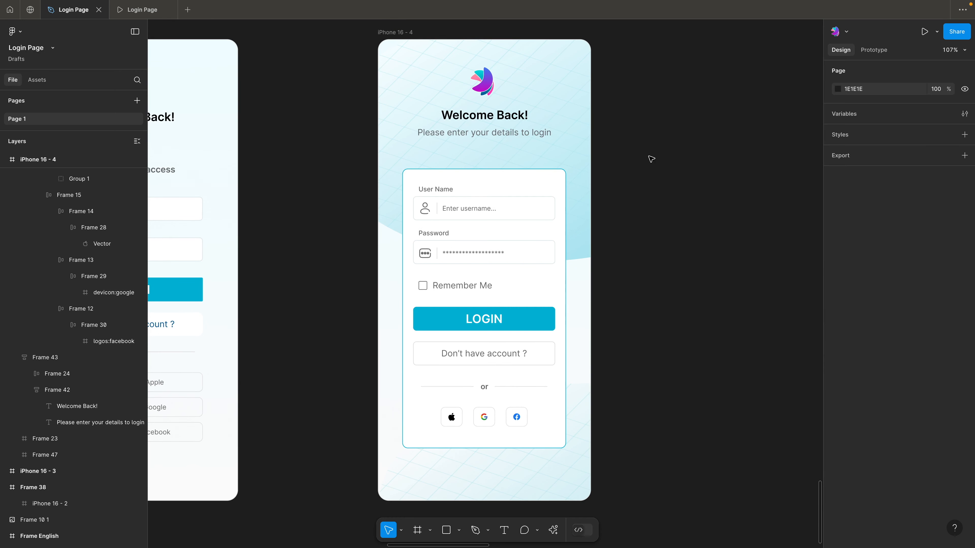